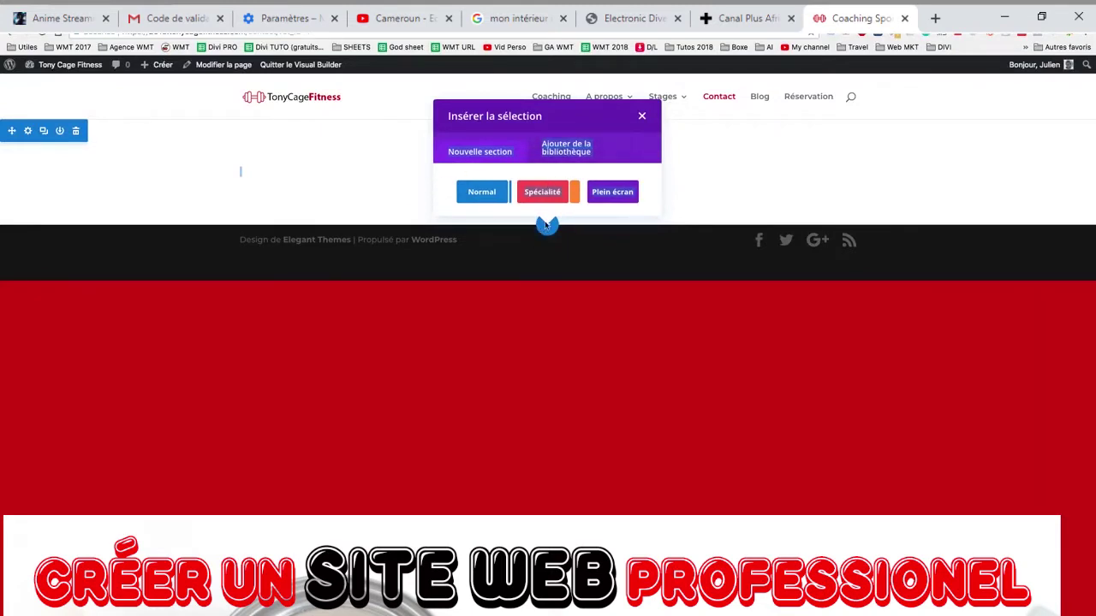
Insert the saved "Réservation CTA" section from the library below the empty section
left_click(566, 148)
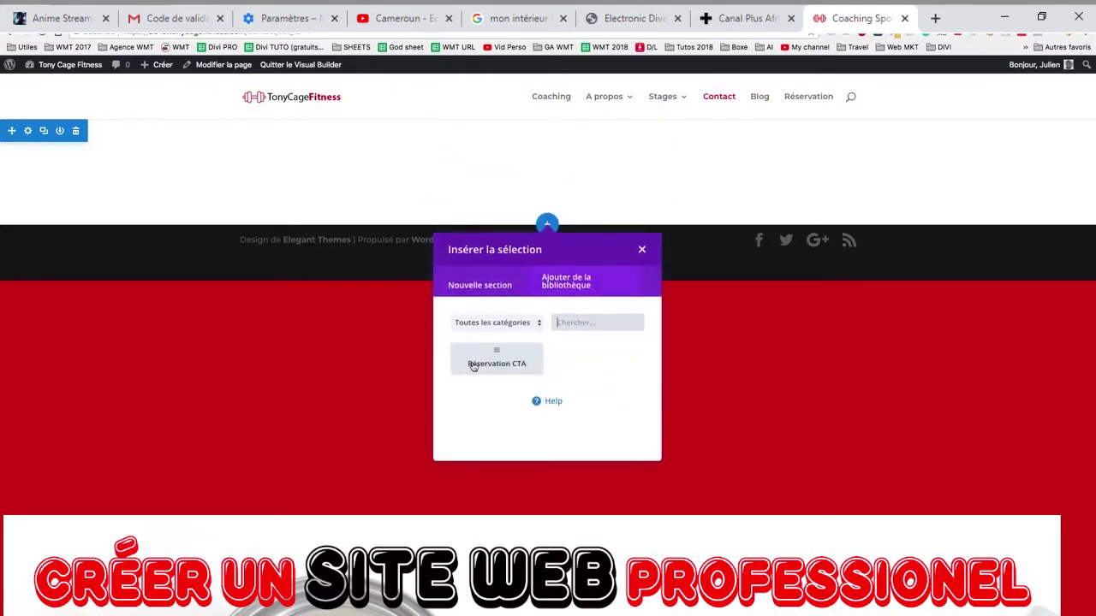
left_click(473, 364)
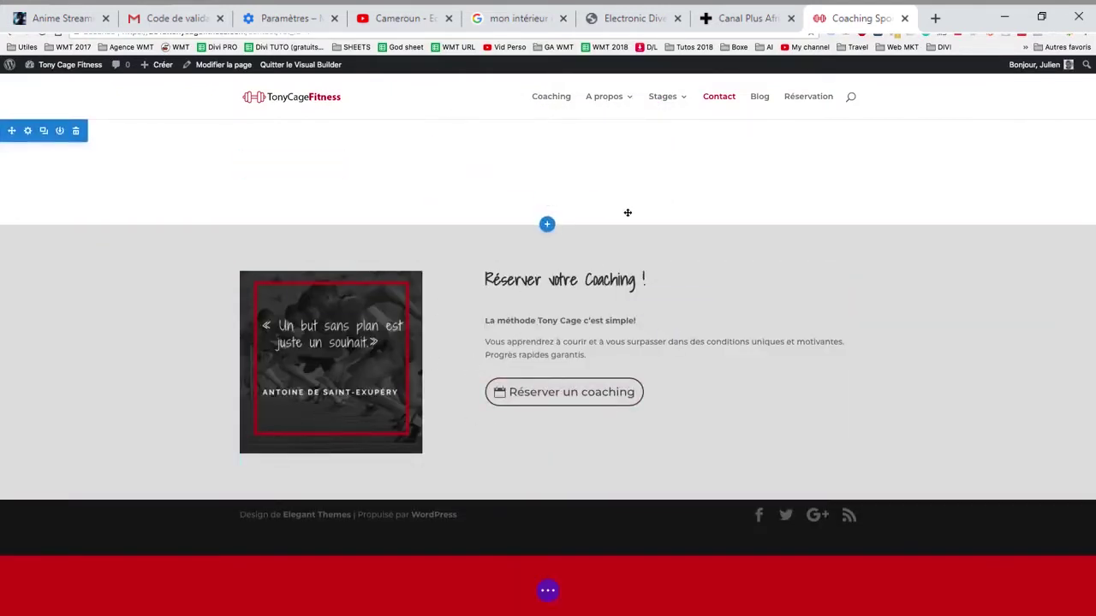
Add a normal section with a single-column row and a Texte module above the booking section
left_click(547, 224)
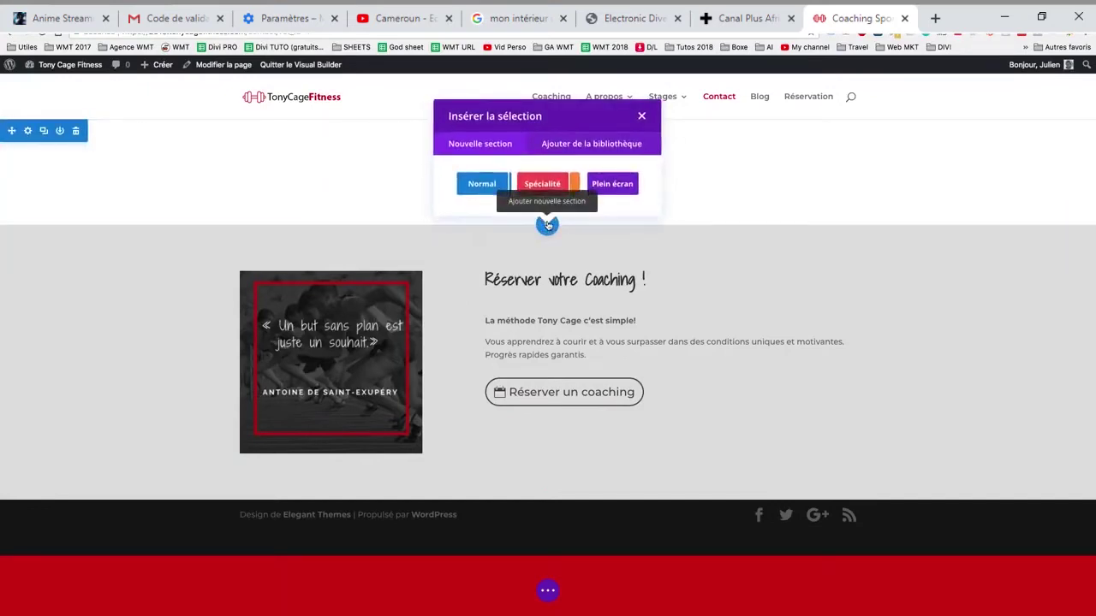
left_click(484, 186)
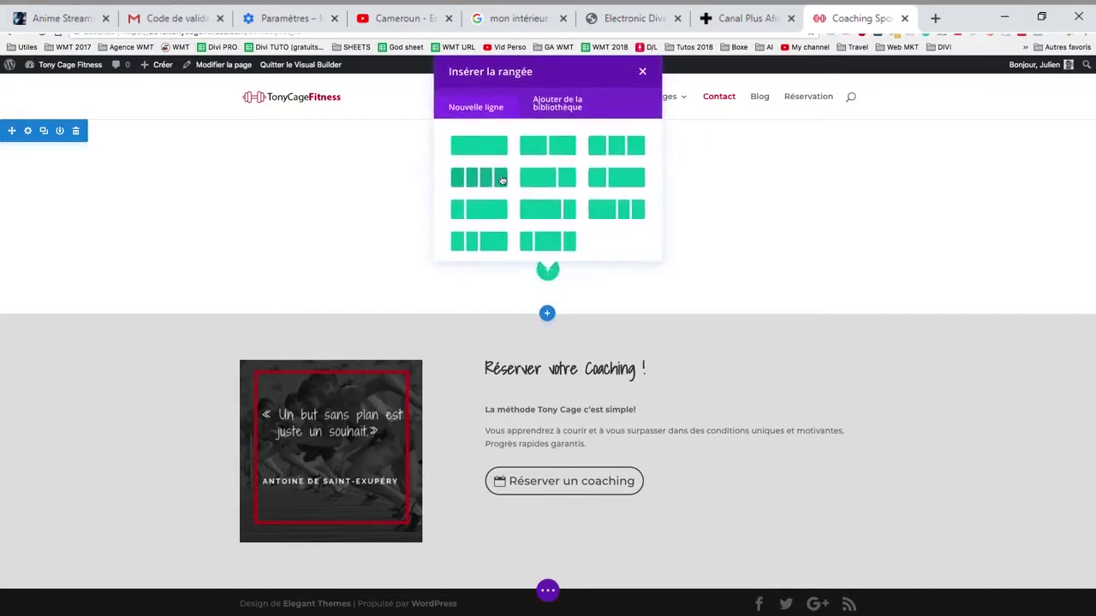
key("Escape")
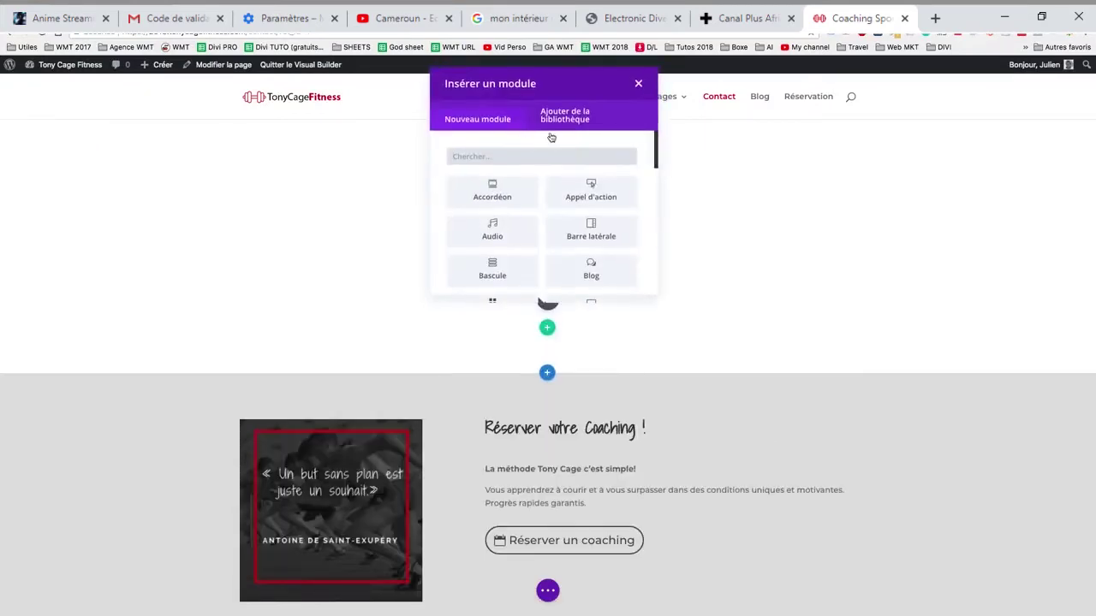
scroll(605, 242, "down", 10)
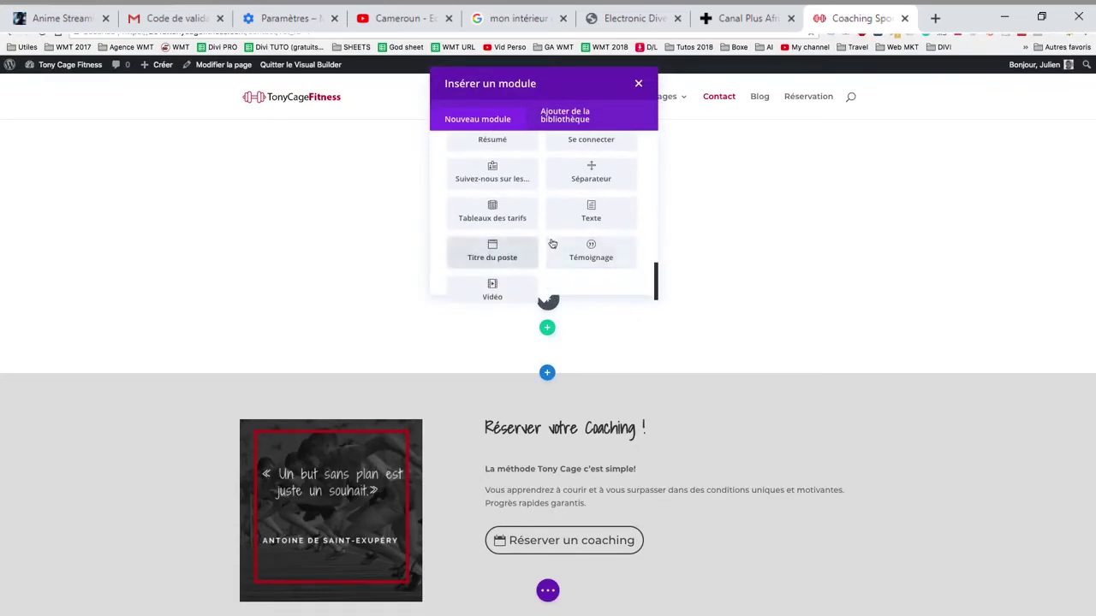
left_click(572, 220)
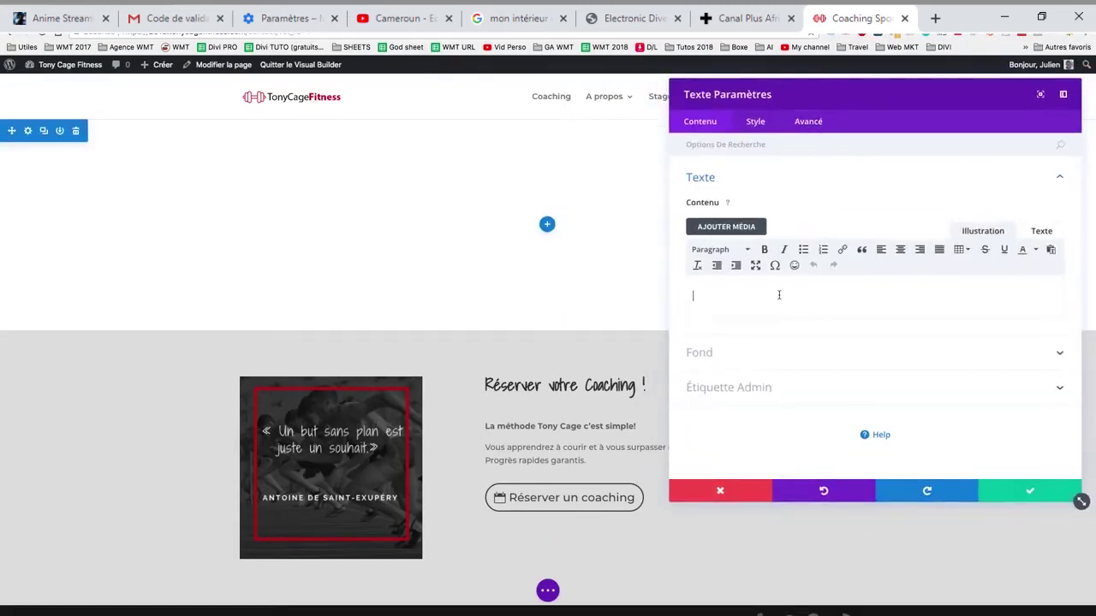
Enter "Contact" as the text module's content and format it as a level 1 heading
left_click(778, 295)
type("Contact")
left_click_drag(795, 295, 619, 288)
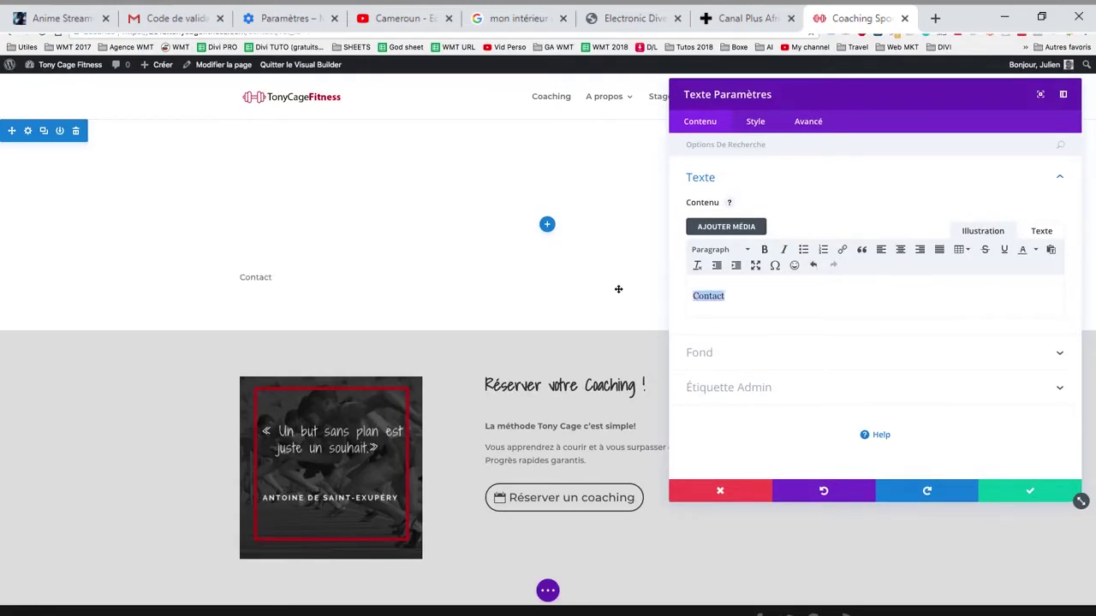
left_click(712, 249)
left_click(726, 293)
Set the Contact module's text orientation to centred and save the module
left_click(754, 124)
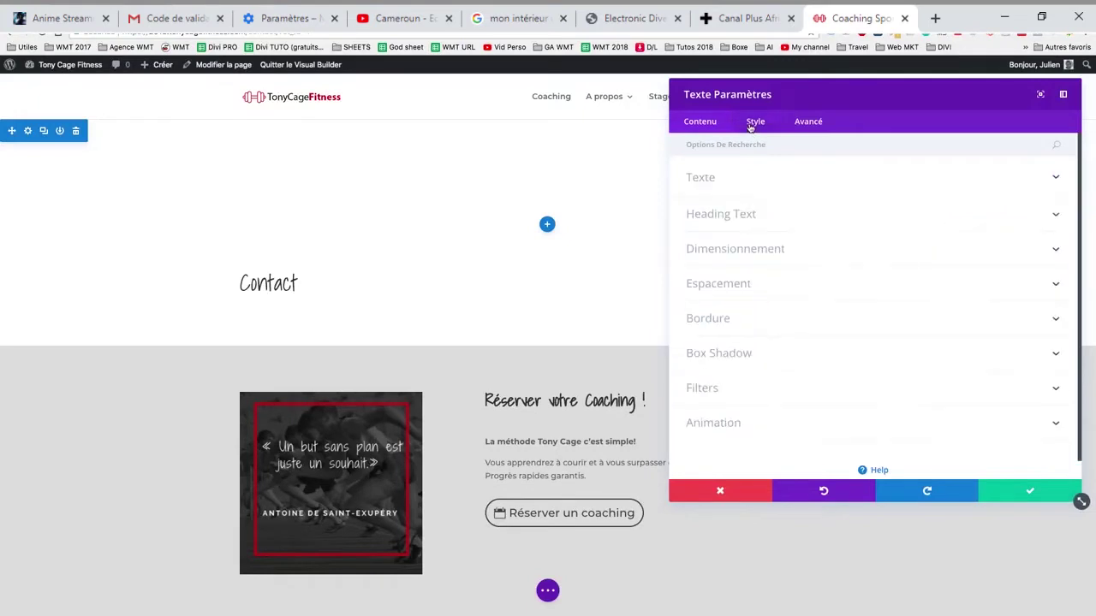
left_click(791, 185)
scroll(822, 296, "down", 10)
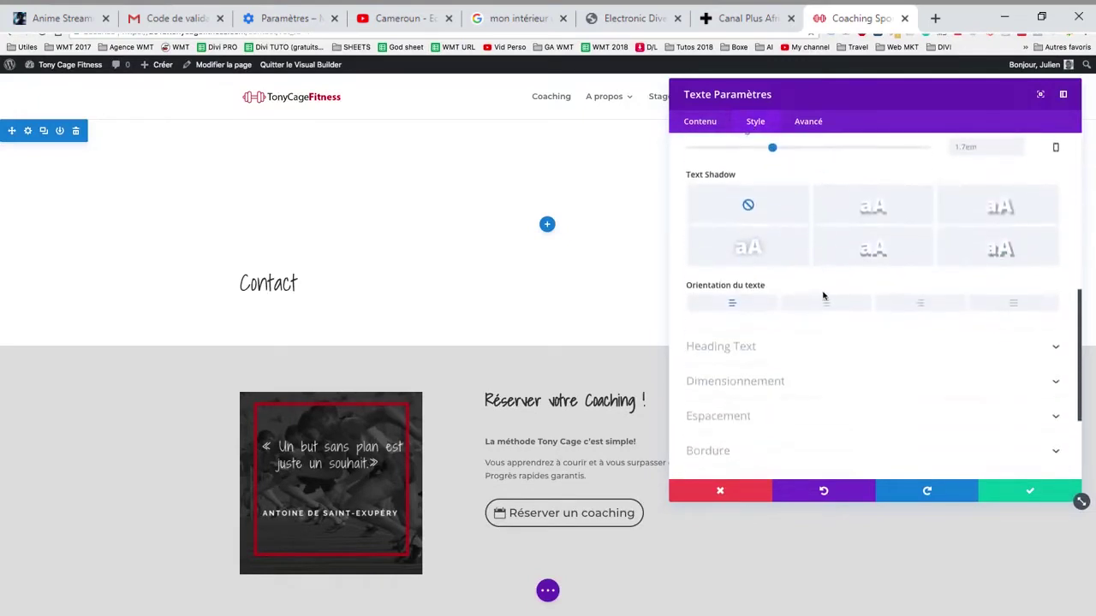
left_click(822, 255)
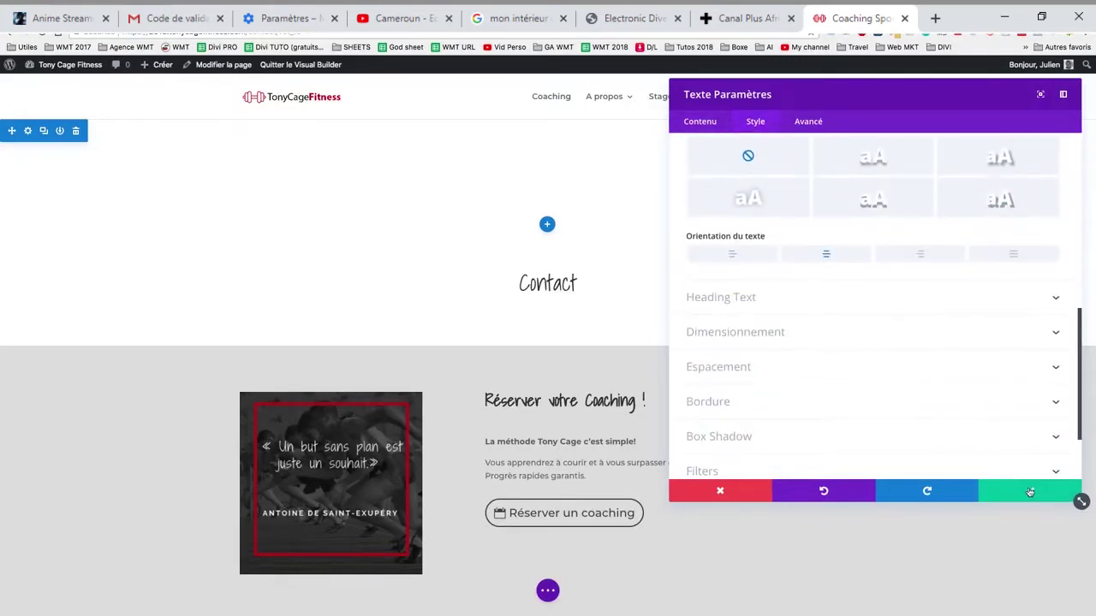
left_click(1027, 492)
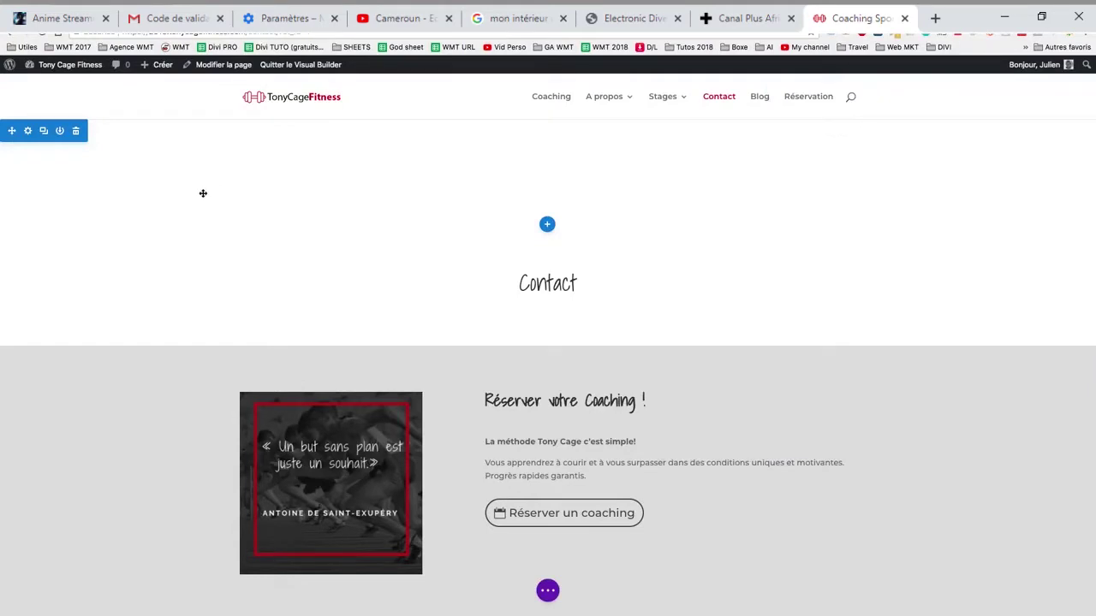
Delete the empty section above the Contact heading and open the Contact section's background settings
left_click(76, 130)
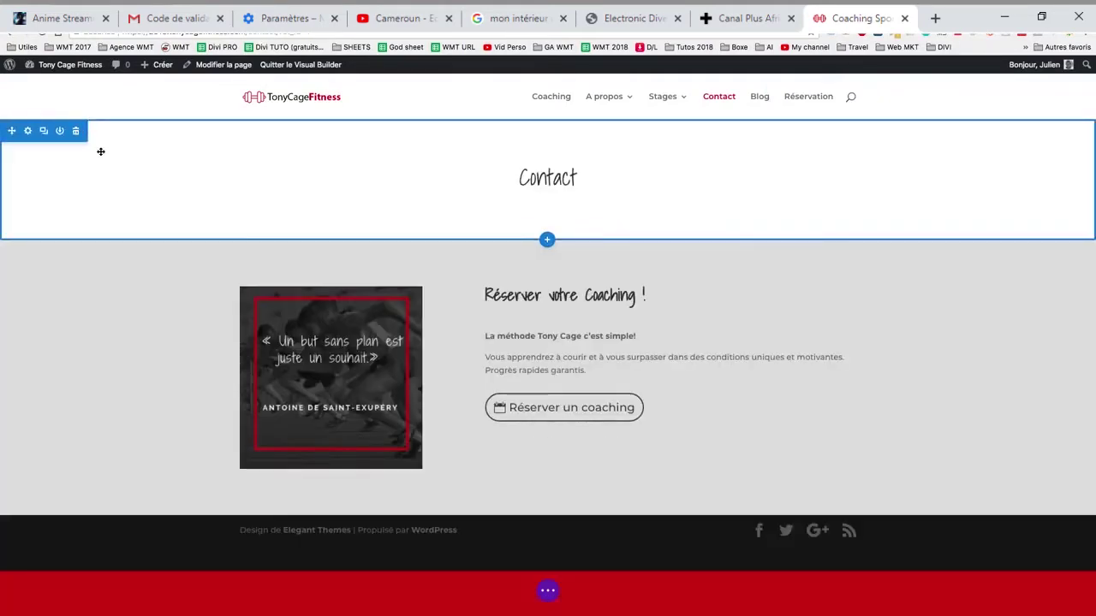
left_click(28, 130)
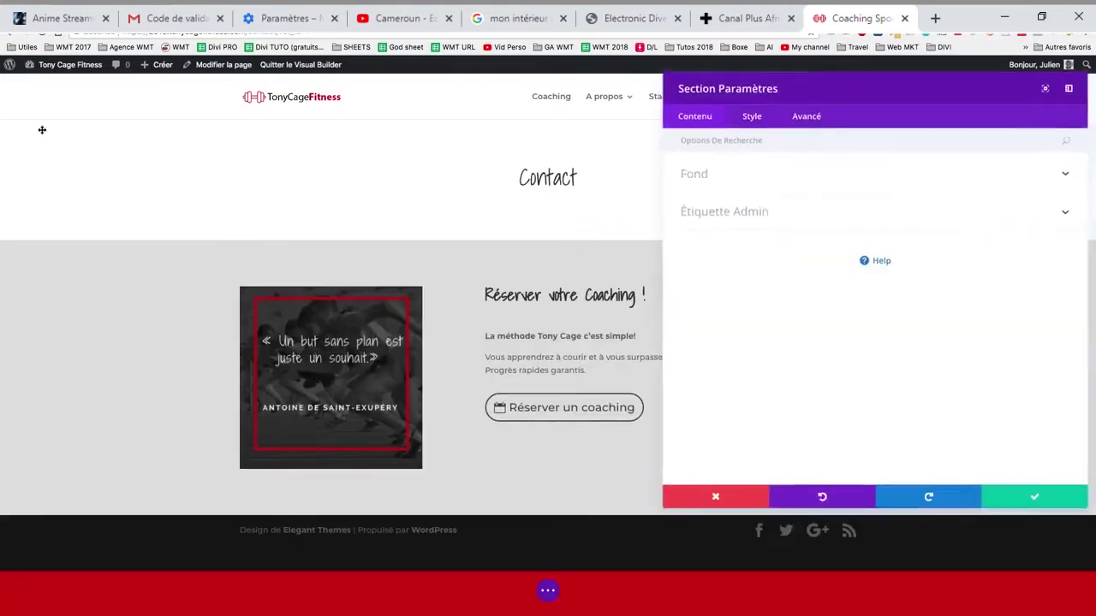
left_click(725, 186)
Try a linear gradient background with a 13deg direction on the Contact section and remove the gradient
left_click(832, 214)
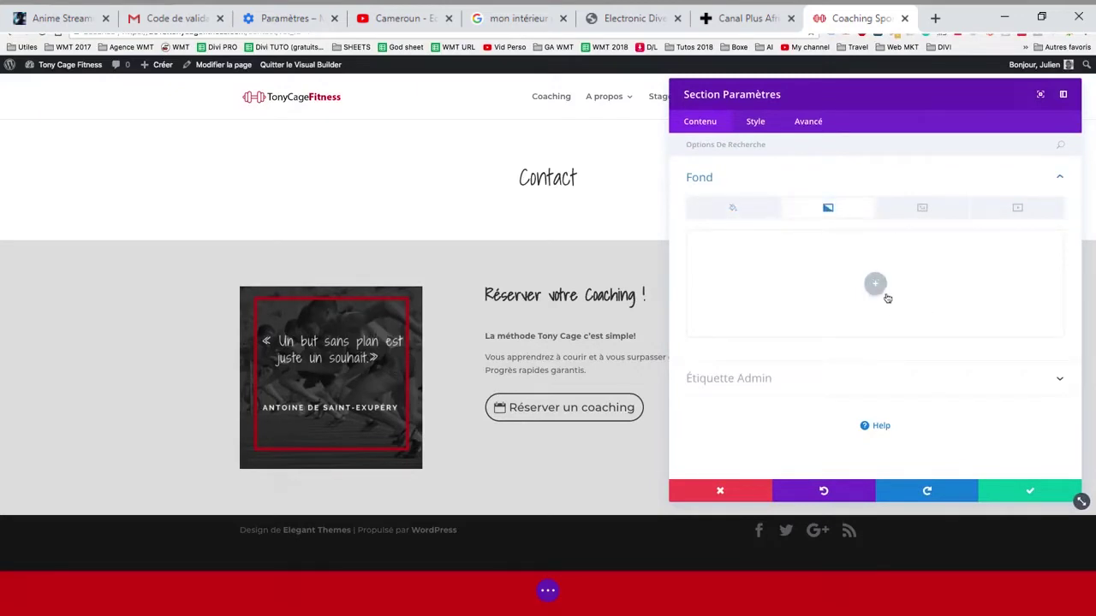
left_click(886, 297)
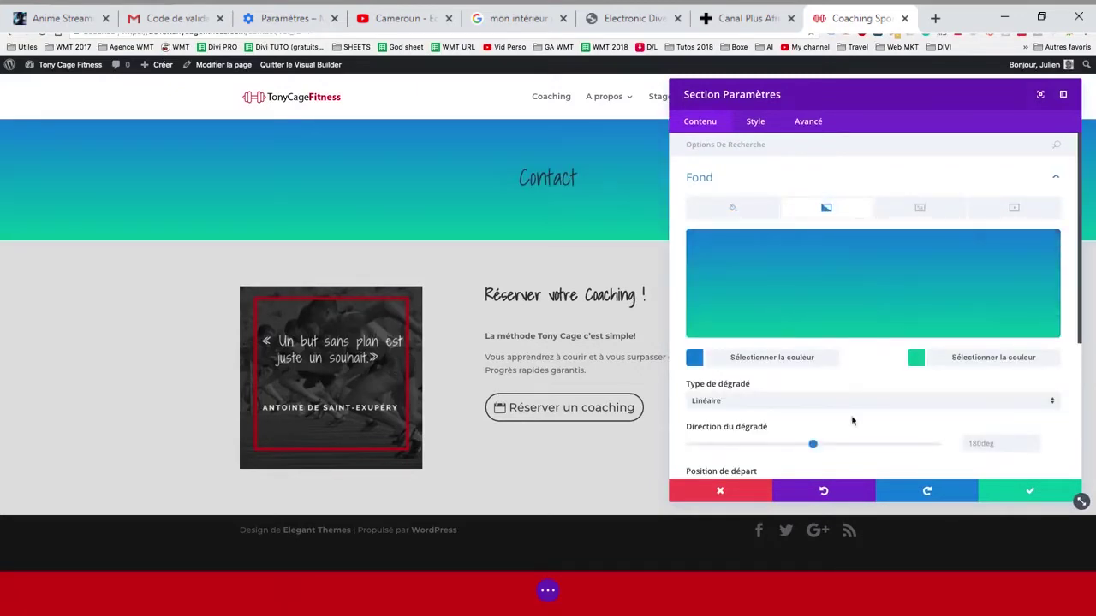
left_click_drag(812, 444, 697, 446)
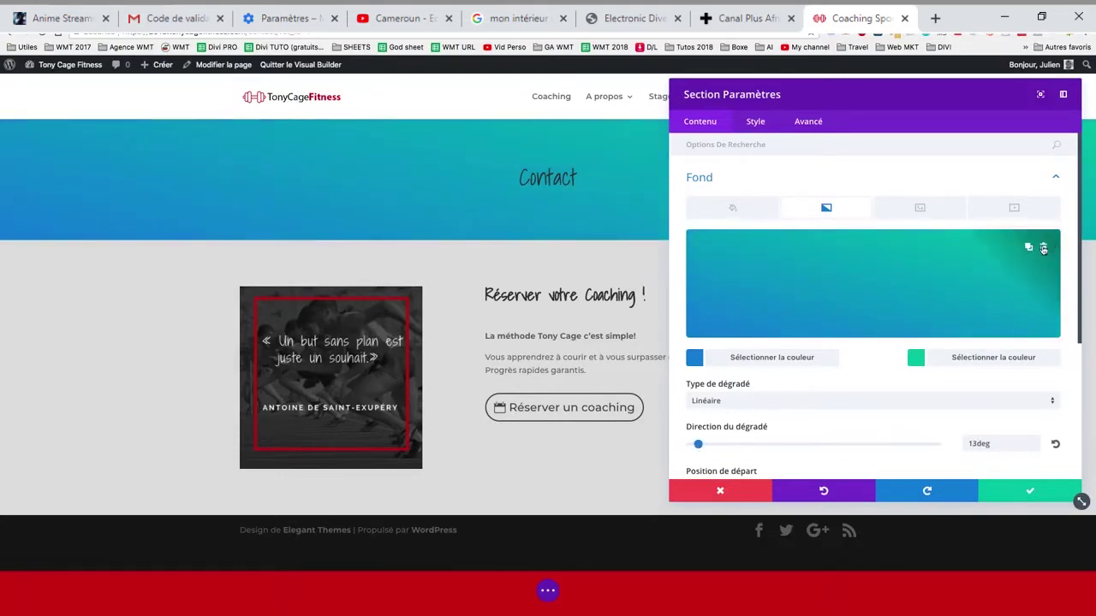
left_click(1050, 249)
Set bck_header-1.jpg from the media library as the Contact section's background image and save the section
left_click(929, 209)
left_click(874, 283)
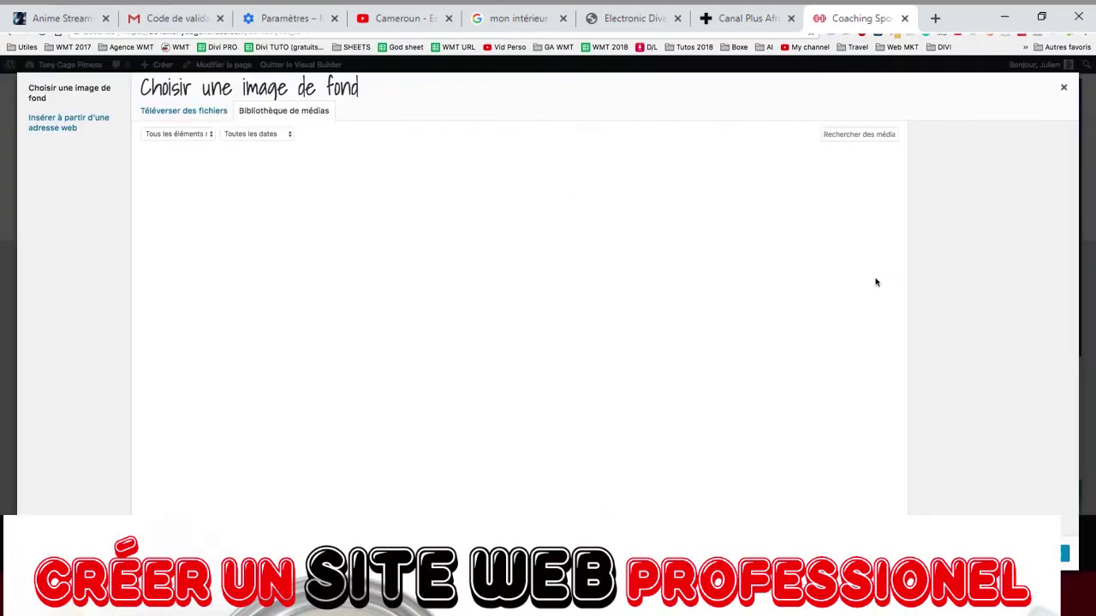
scroll(497, 351, "down", 5)
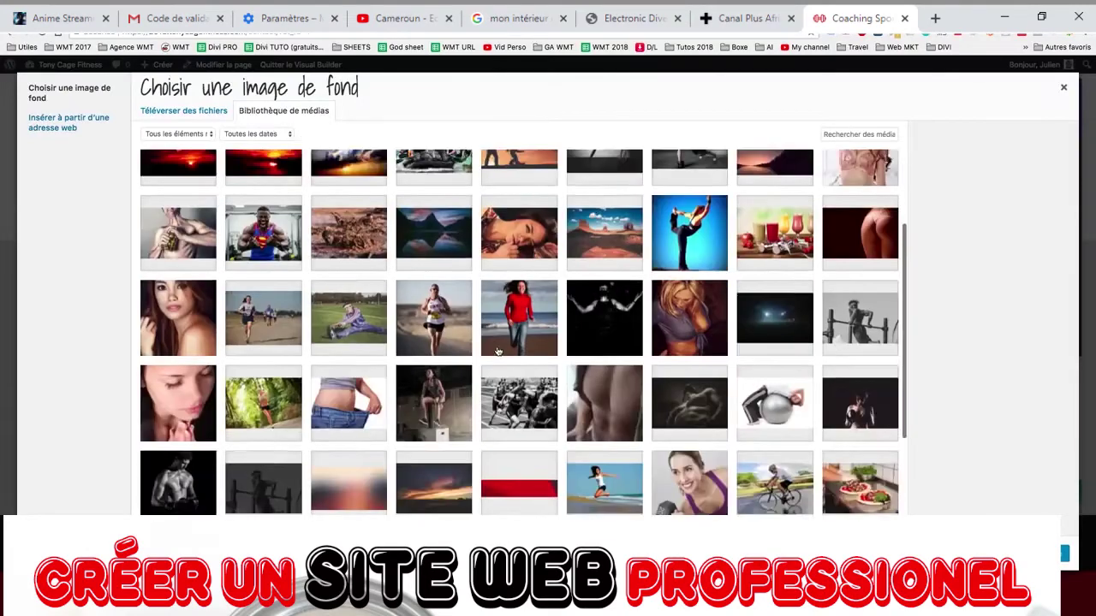
left_click(497, 351)
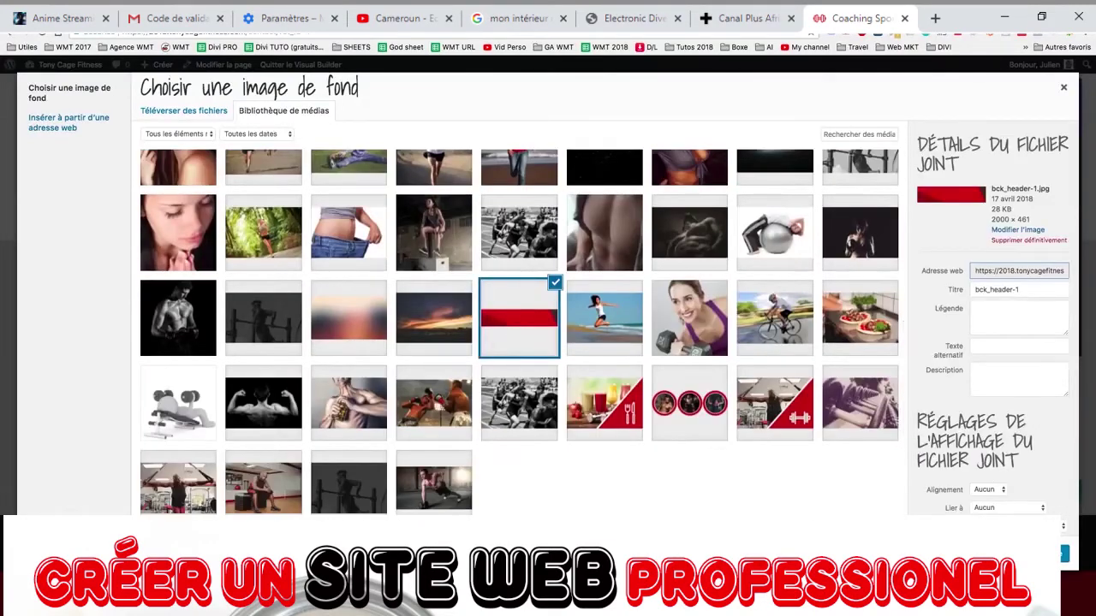
left_click(1065, 553)
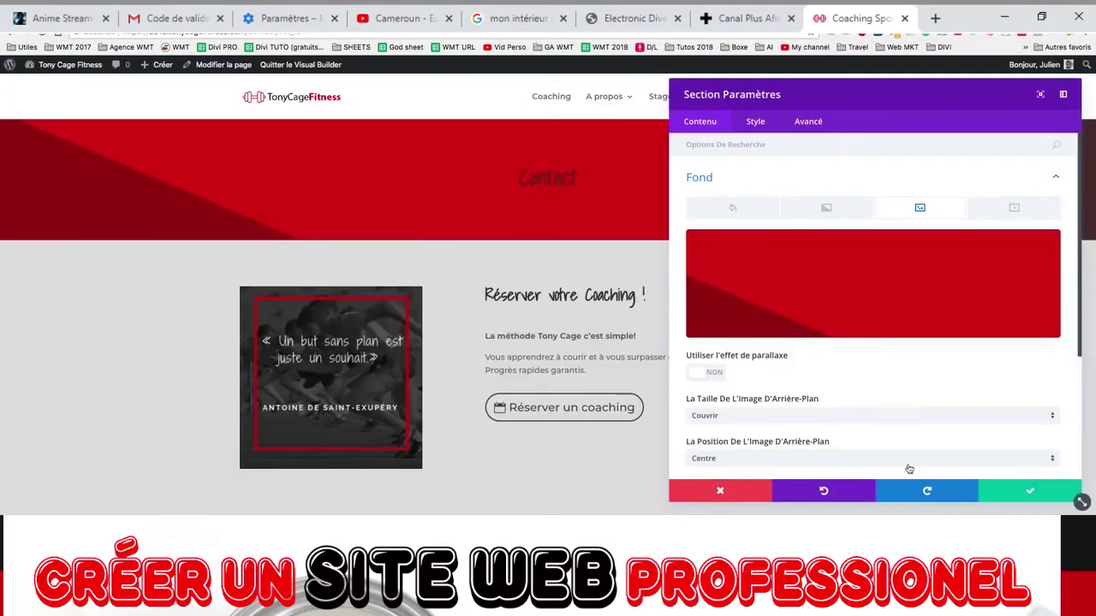
left_click(1031, 492)
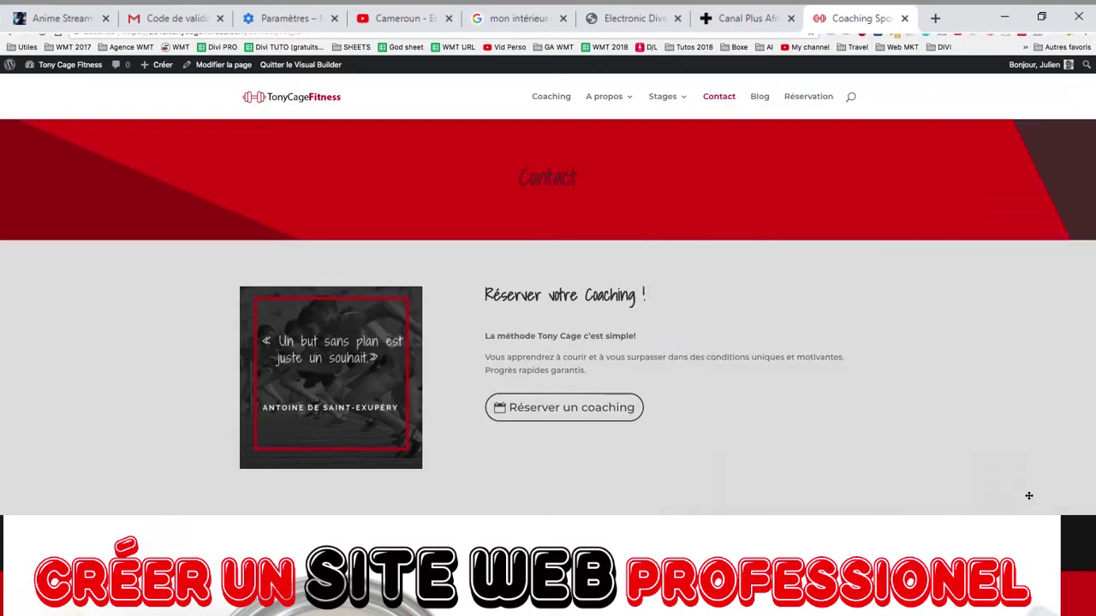
Set the Contact module's body text colour to white (#ffffff) in its style settings
left_click(532, 171)
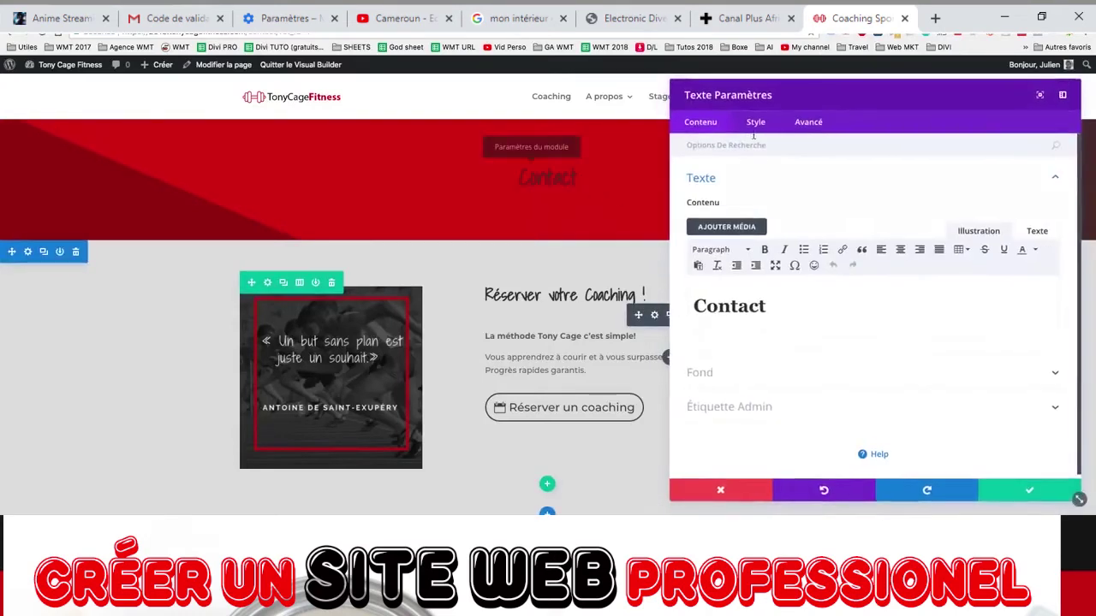
left_click(755, 122)
left_click(785, 191)
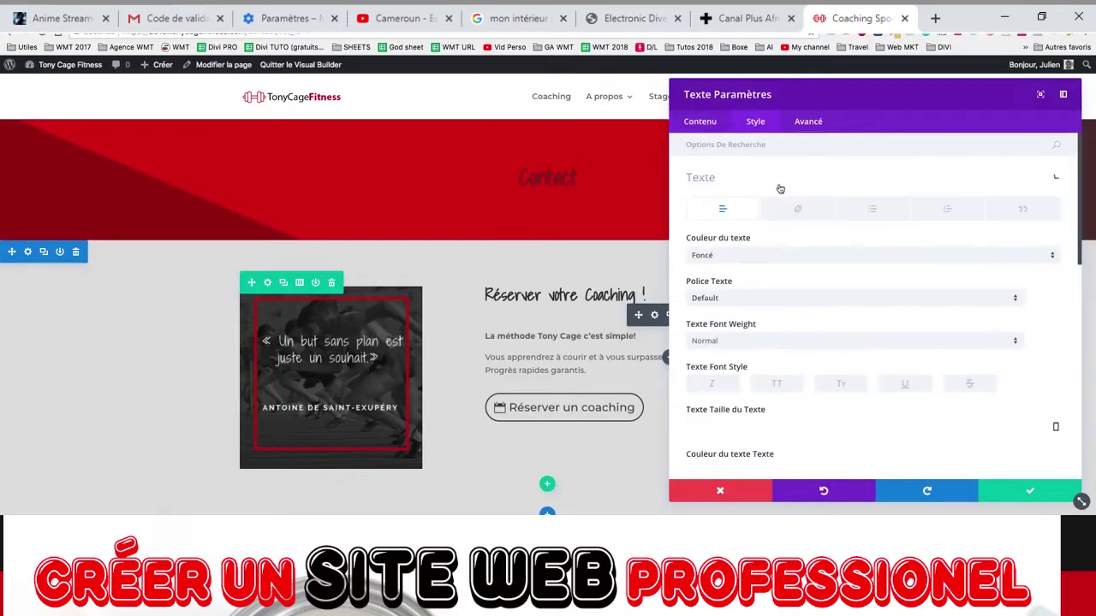
scroll(806, 334, "down", 1)
scroll(806, 334, "down", 3)
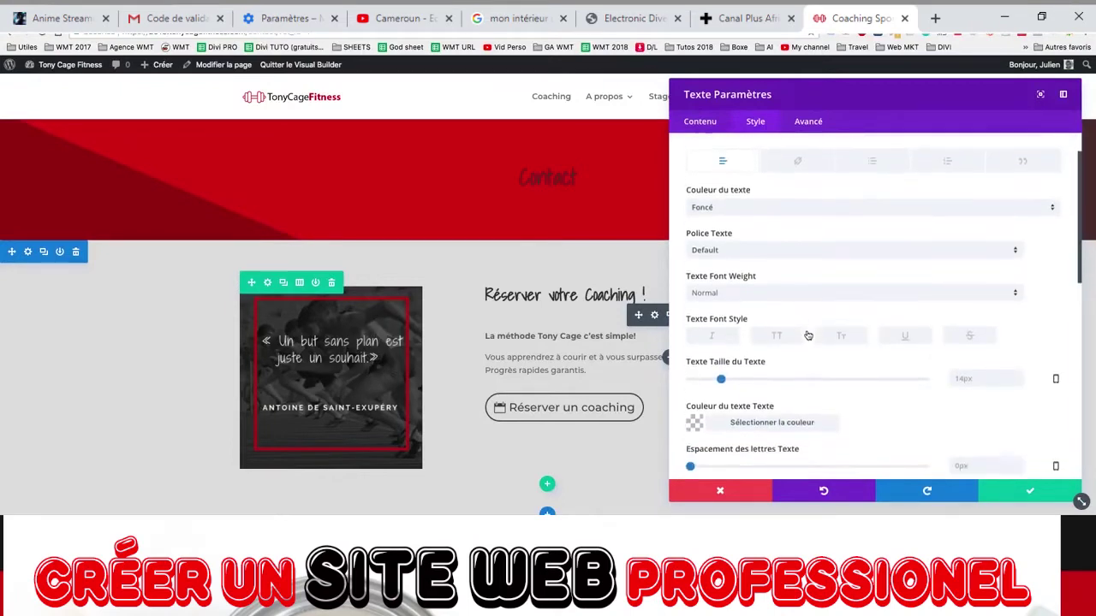
left_click(771, 315)
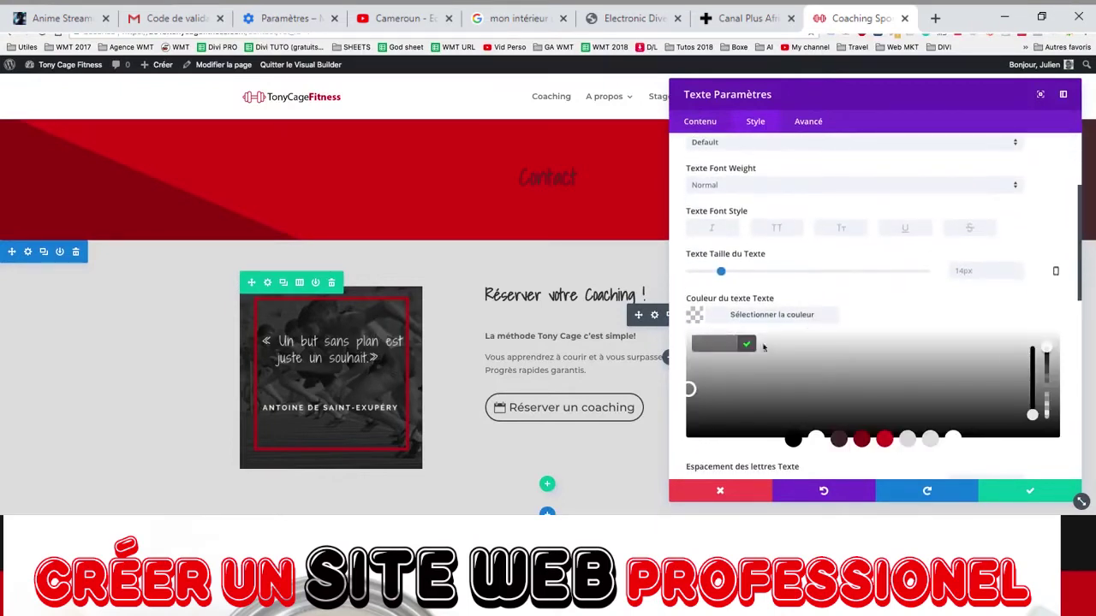
left_click(816, 439)
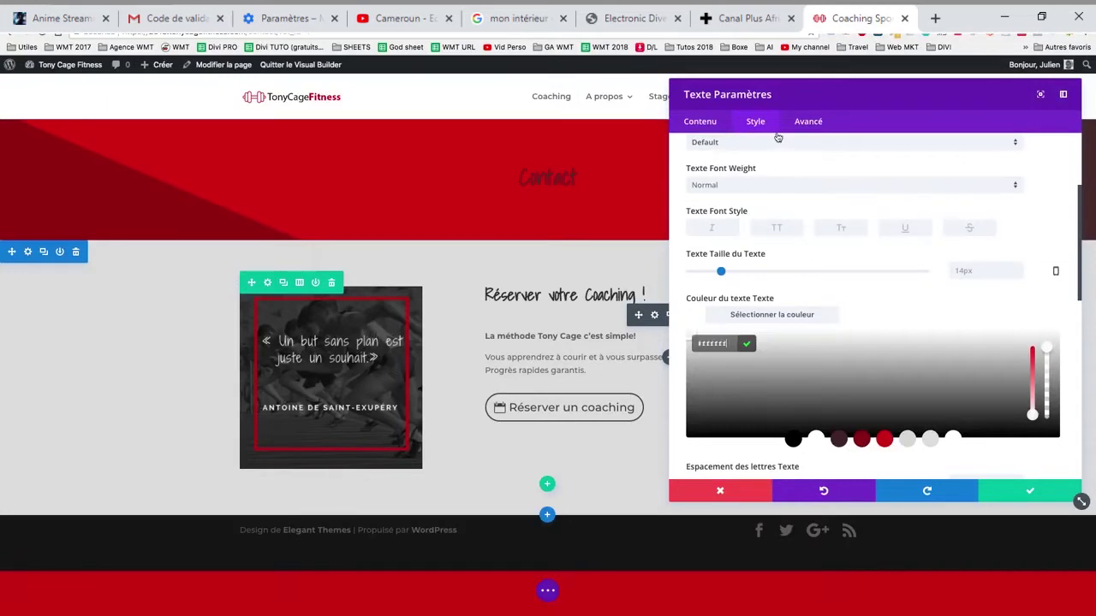
scroll(792, 202, "up", 5)
left_click(734, 177)
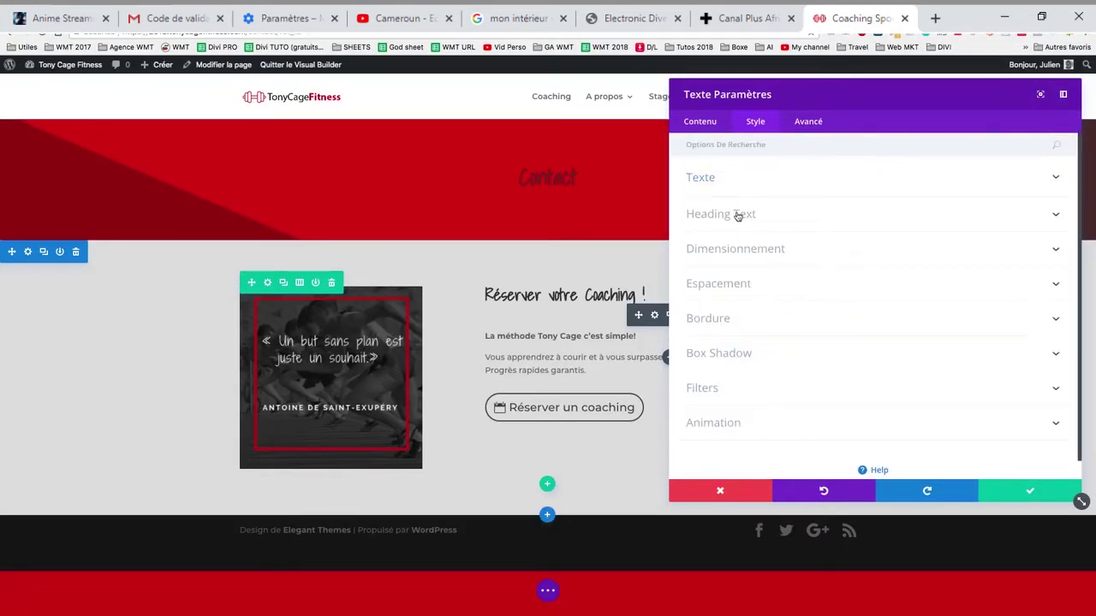
Set the Contact module's H1 heading text colour to white (#ffffff)
left_click(738, 215)
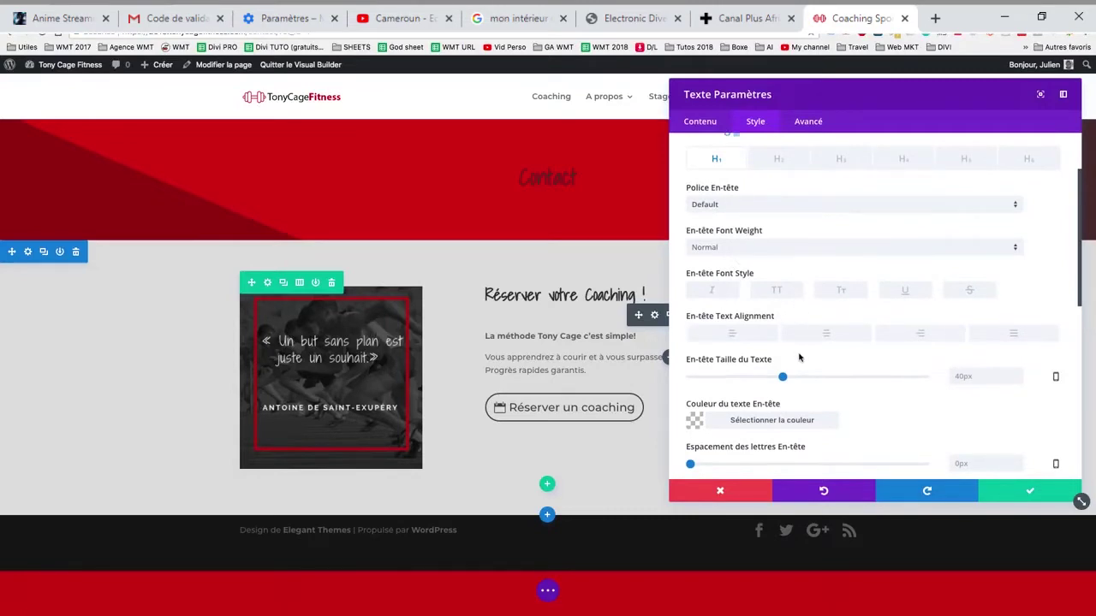
scroll(796, 357, "down", 1)
left_click(694, 368)
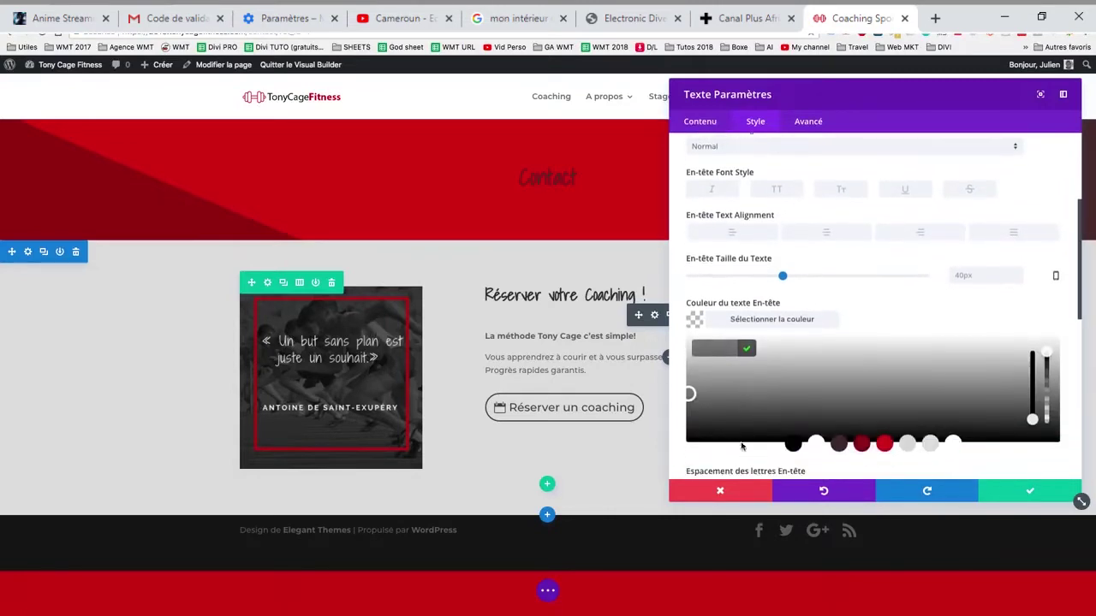
left_click(817, 408)
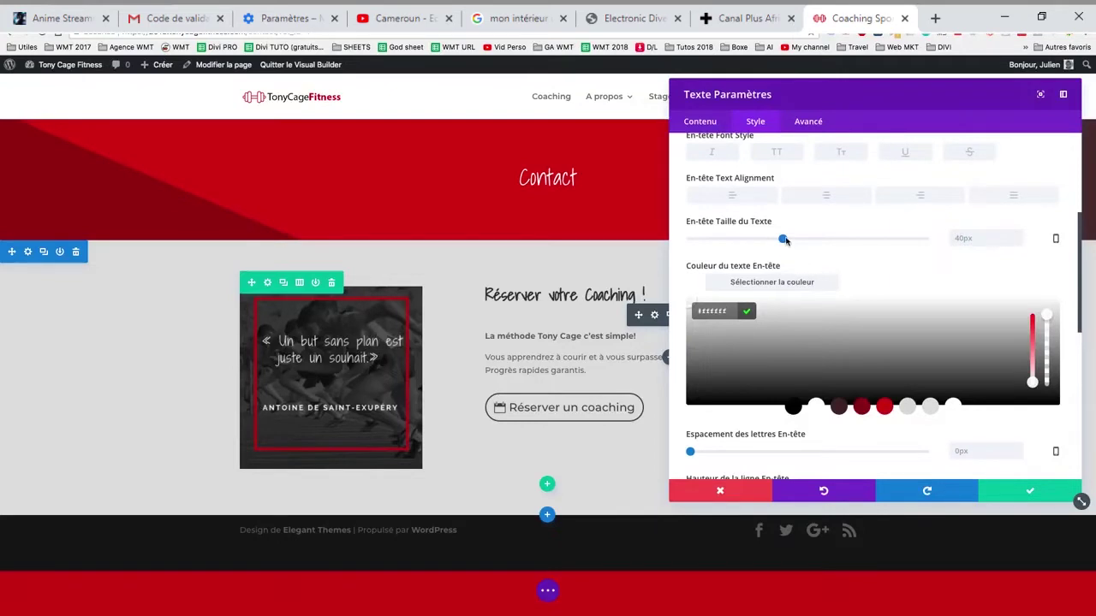
Set the H1 heading size to 60px, save the module, and slightly reduce the Contact section's bottom padding
left_click_drag(782, 240, 829, 240)
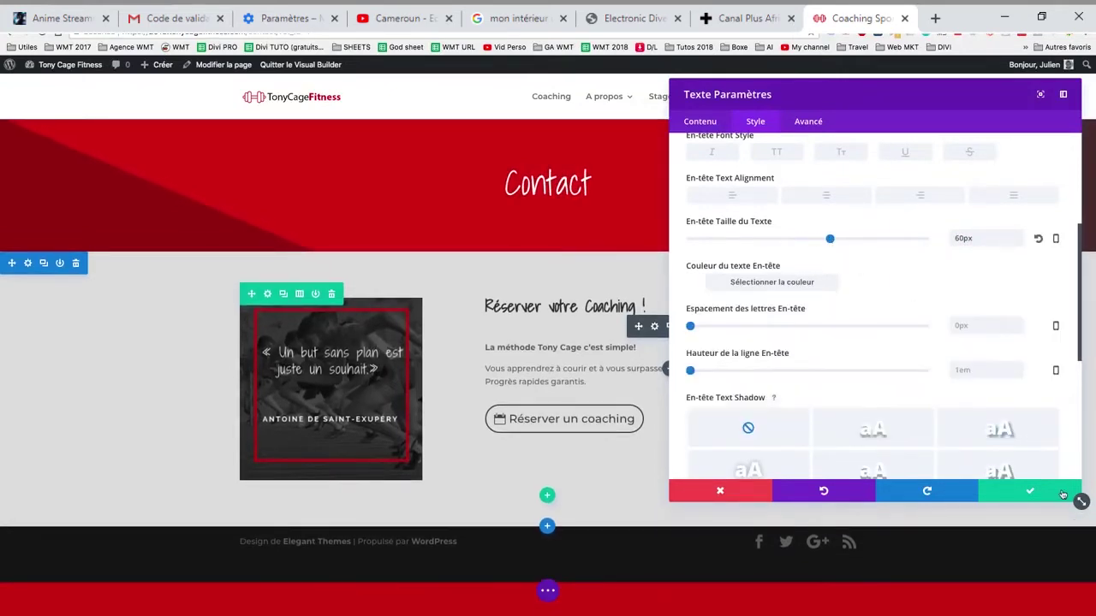
left_click(1061, 494)
left_click_drag(684, 245, 686, 239)
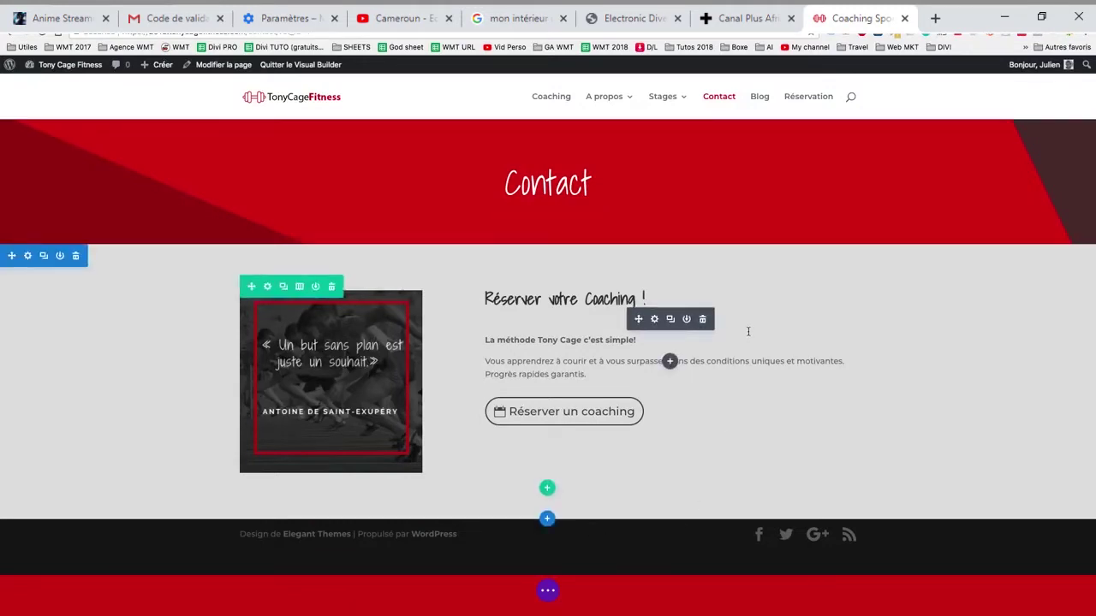
left_click(547, 243)
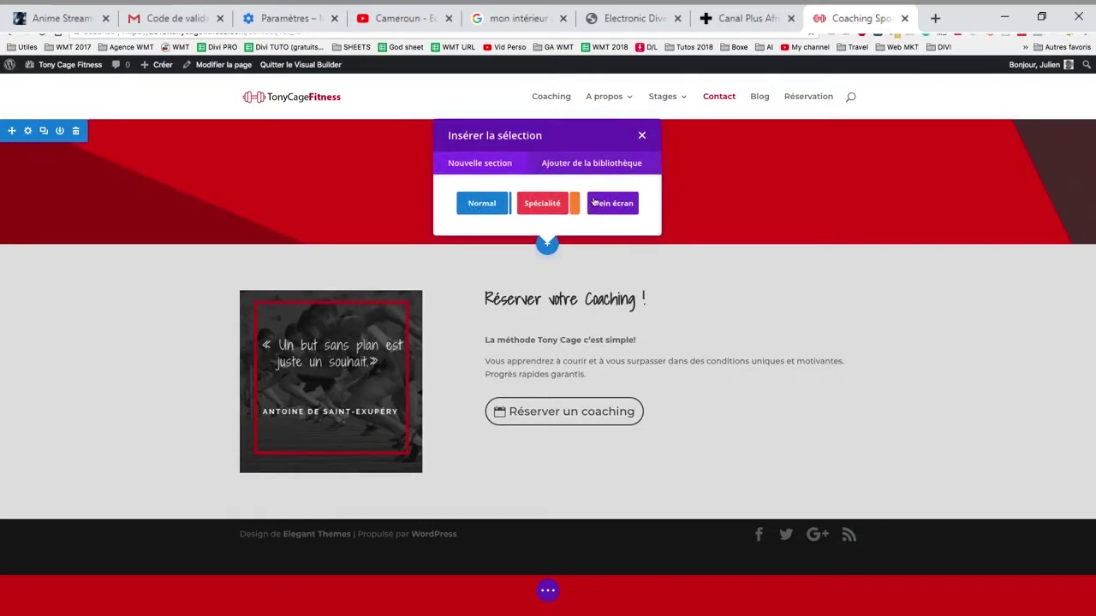
left_click(549, 202)
scroll(569, 384, "down", 3)
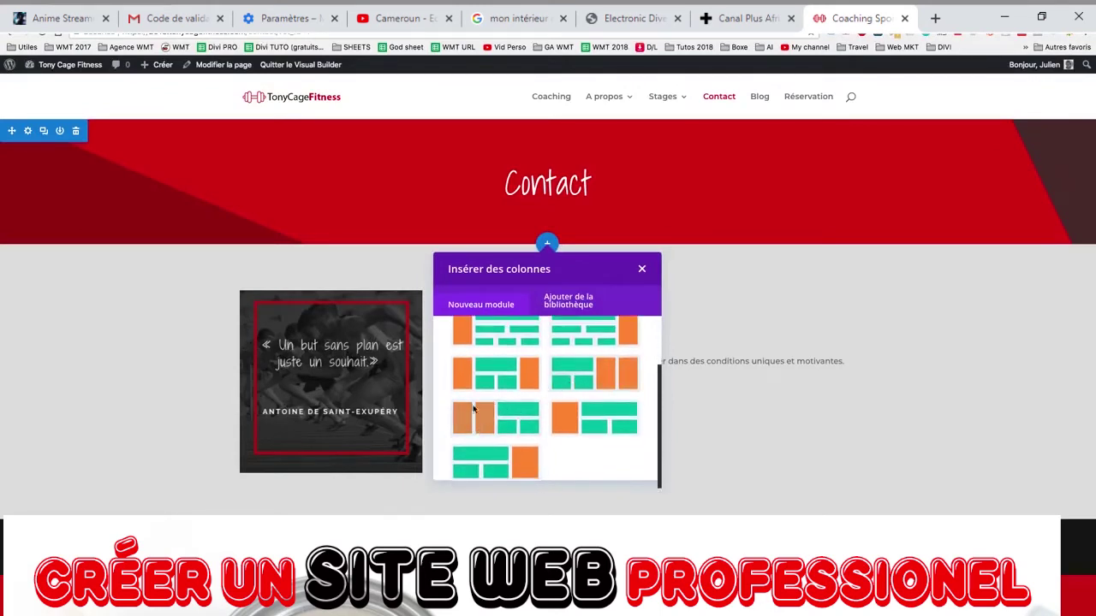
scroll(582, 404, "up", 2)
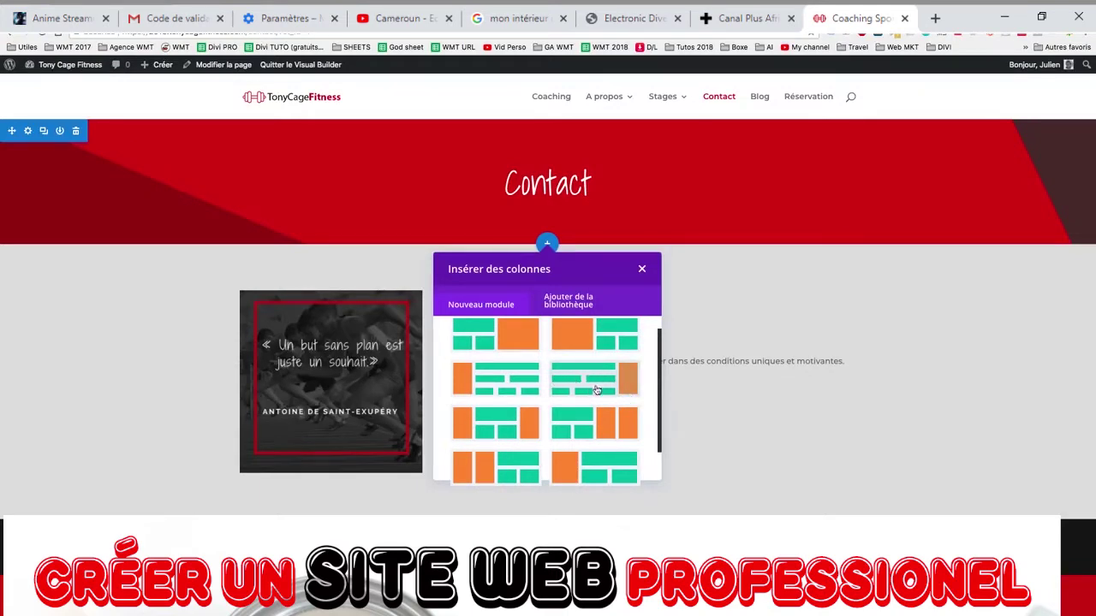
scroll(590, 384, "up", 1)
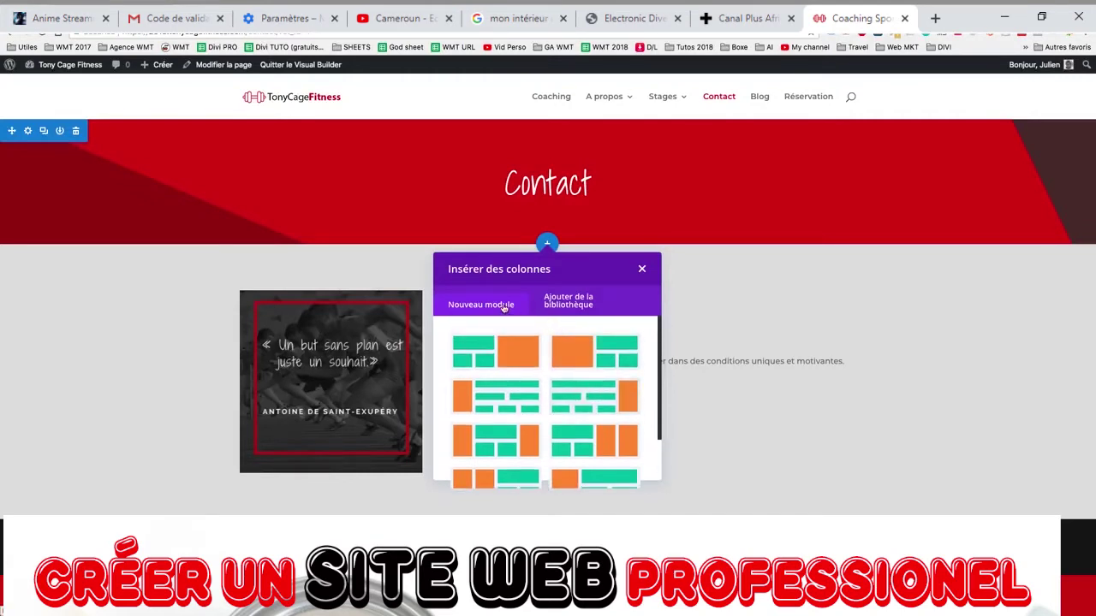
scroll(565, 385, "down", 2)
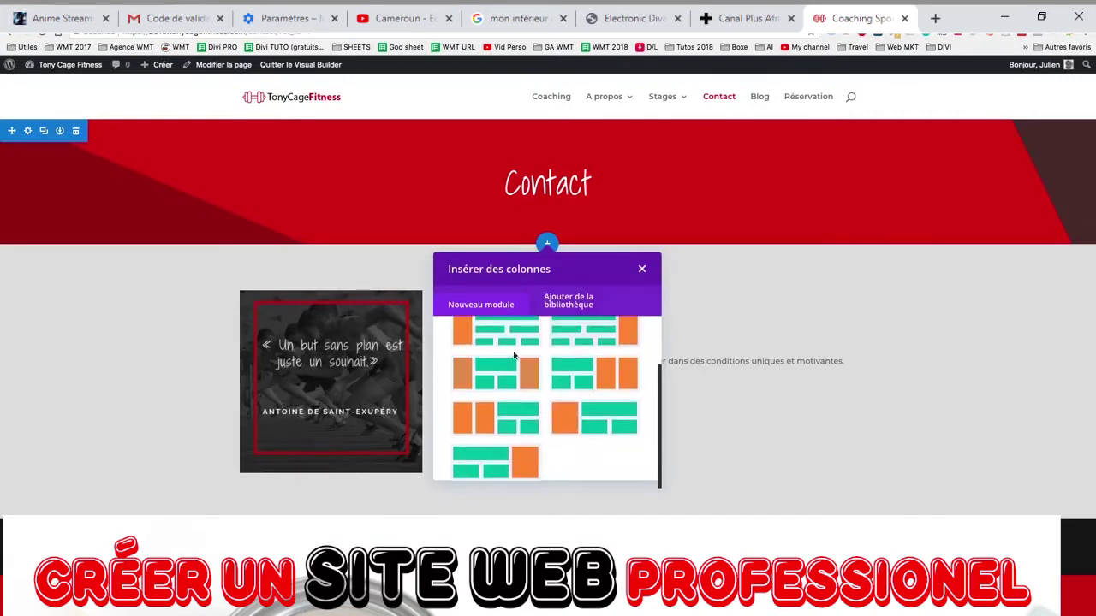
left_click(557, 304)
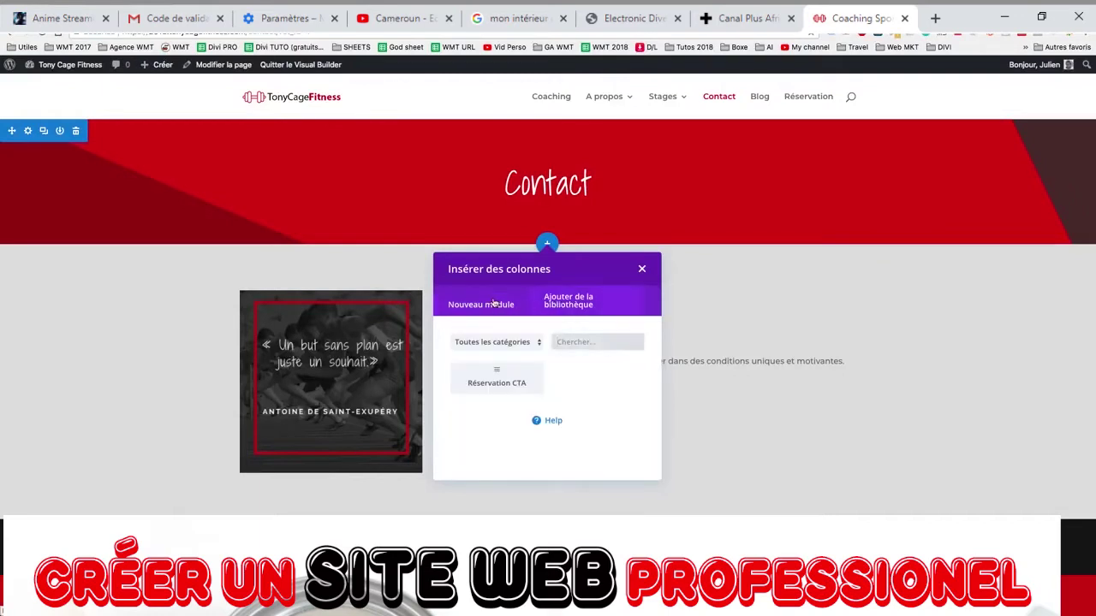
left_click(516, 301)
left_click(641, 269)
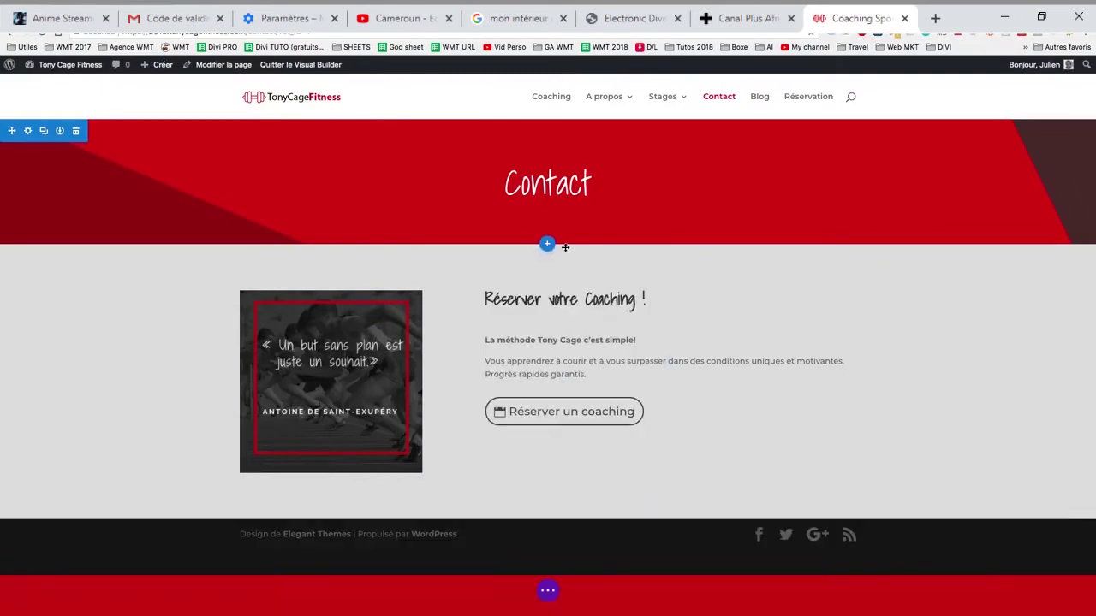
Insert a full-width (Plein écran) section below the red Contact header and add a Carte plein écran module to it
left_click(547, 245)
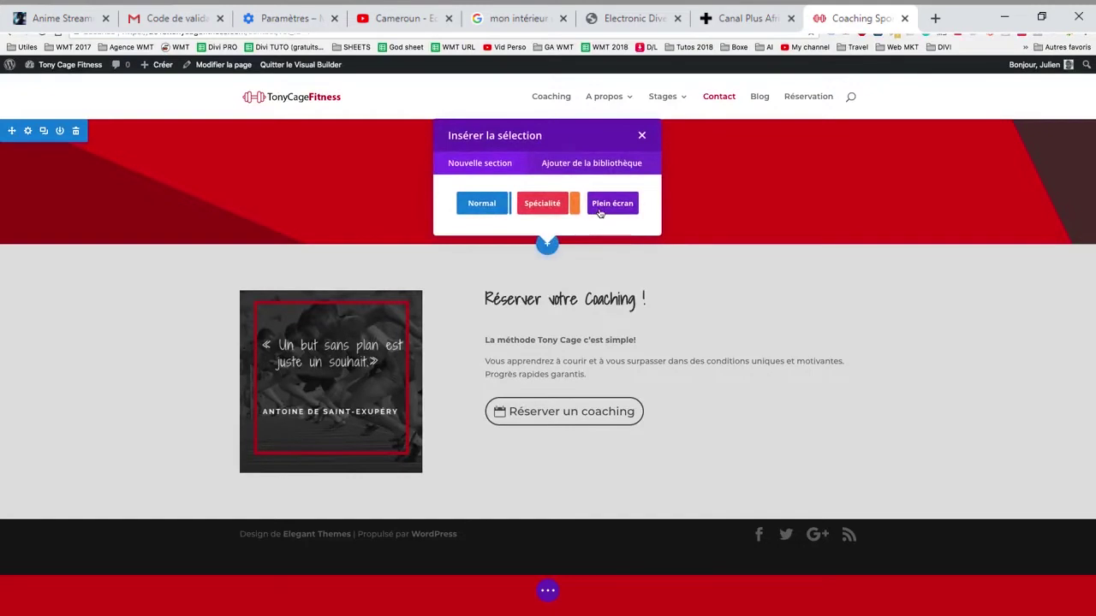
left_click(600, 206)
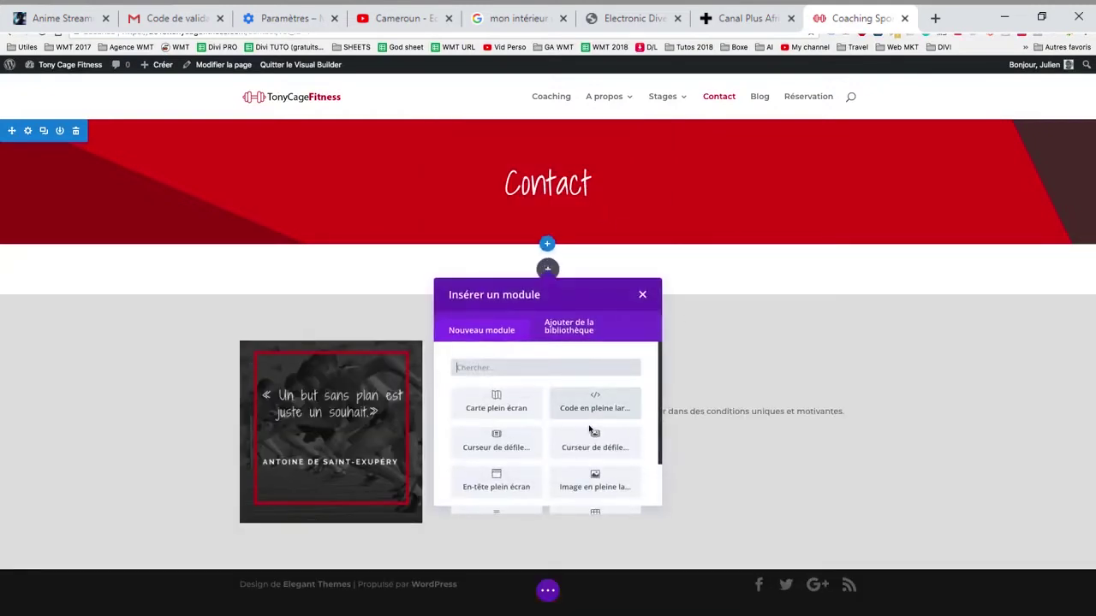
scroll(599, 419, "down", 2)
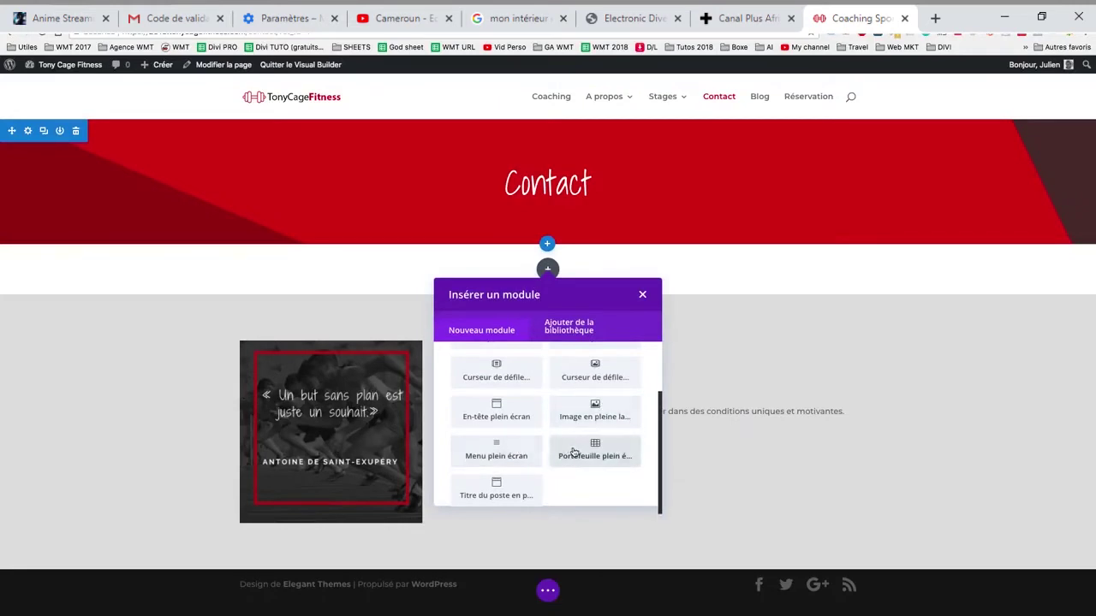
scroll(574, 452, "up", 1)
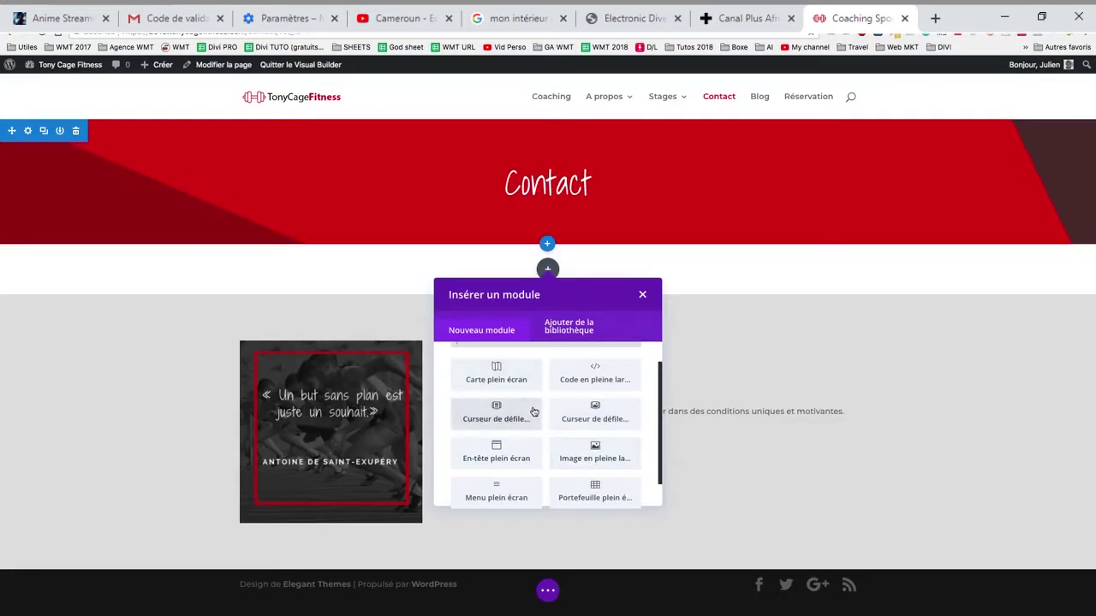
scroll(496, 412, "up", 2)
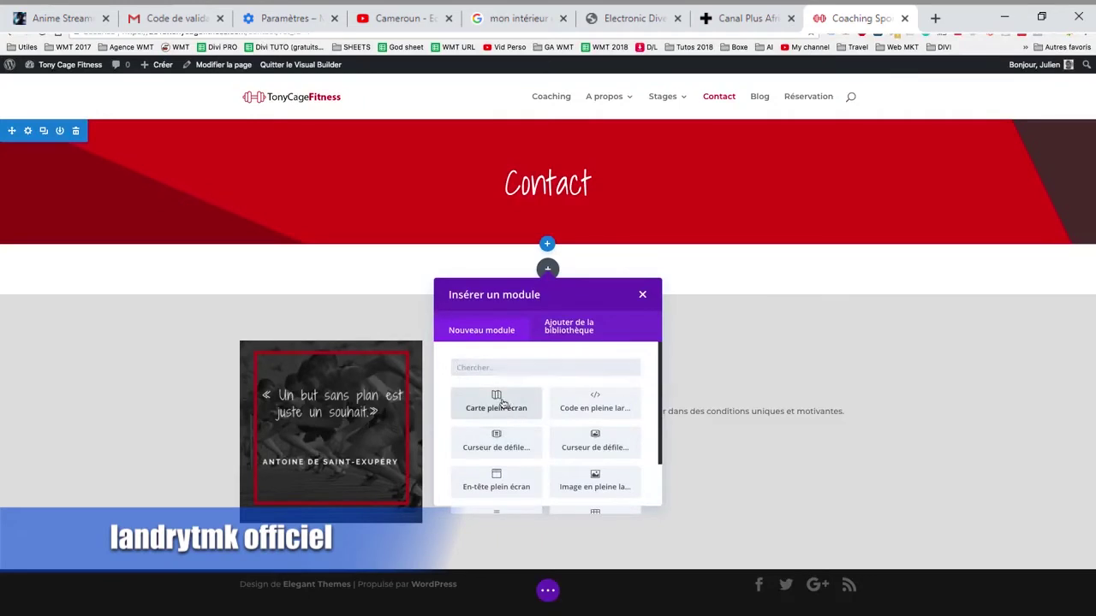
left_click(496, 404)
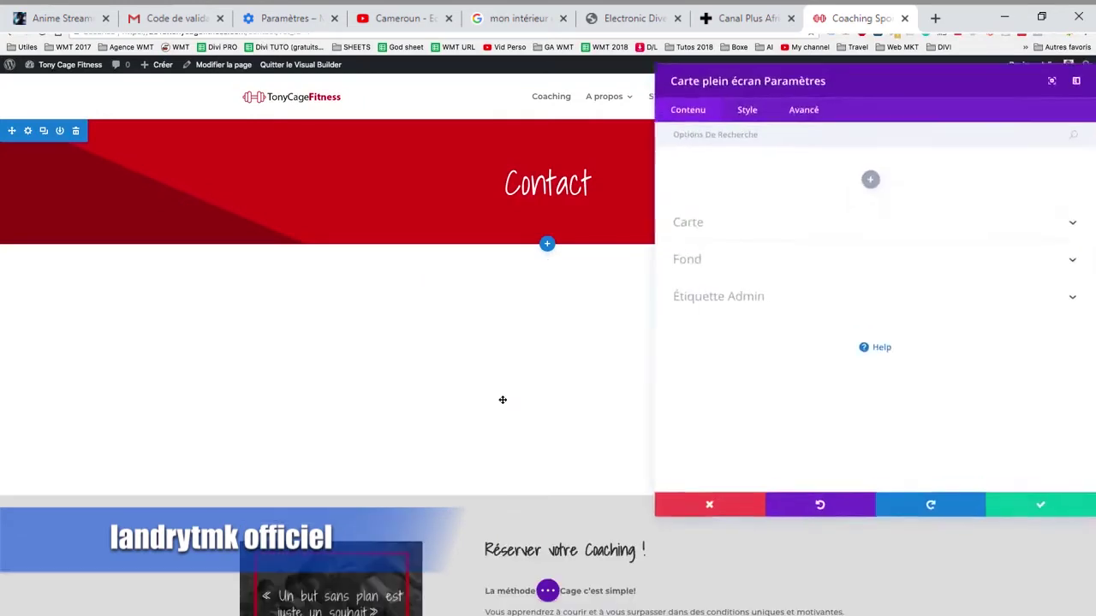
Add a pin titled "Contact" to the full-width map, leaving its content empty
left_click(870, 187)
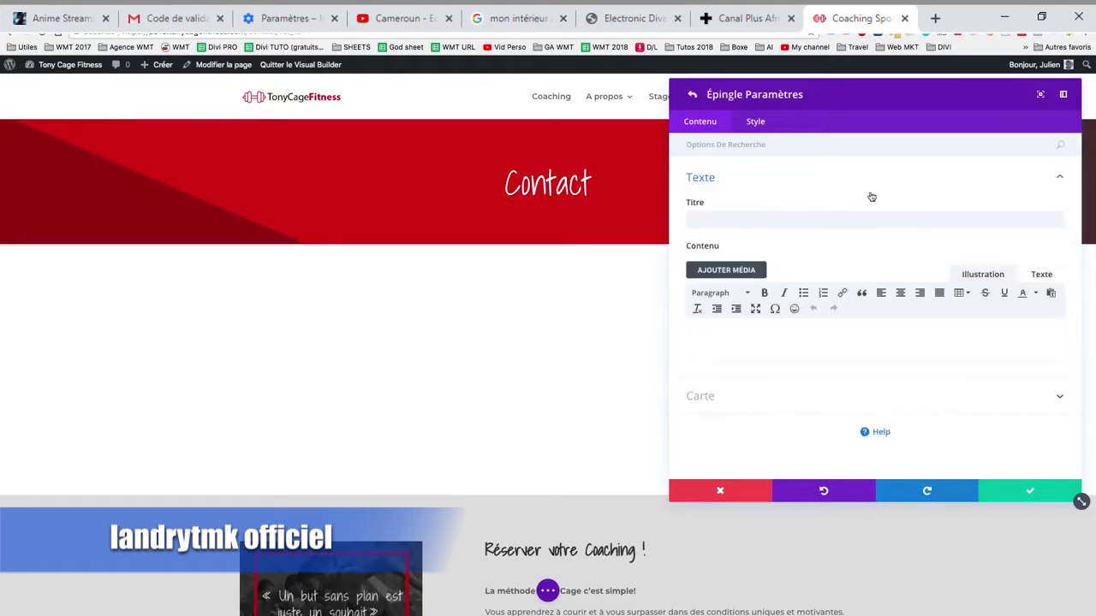
left_click(783, 222)
type("Contact")
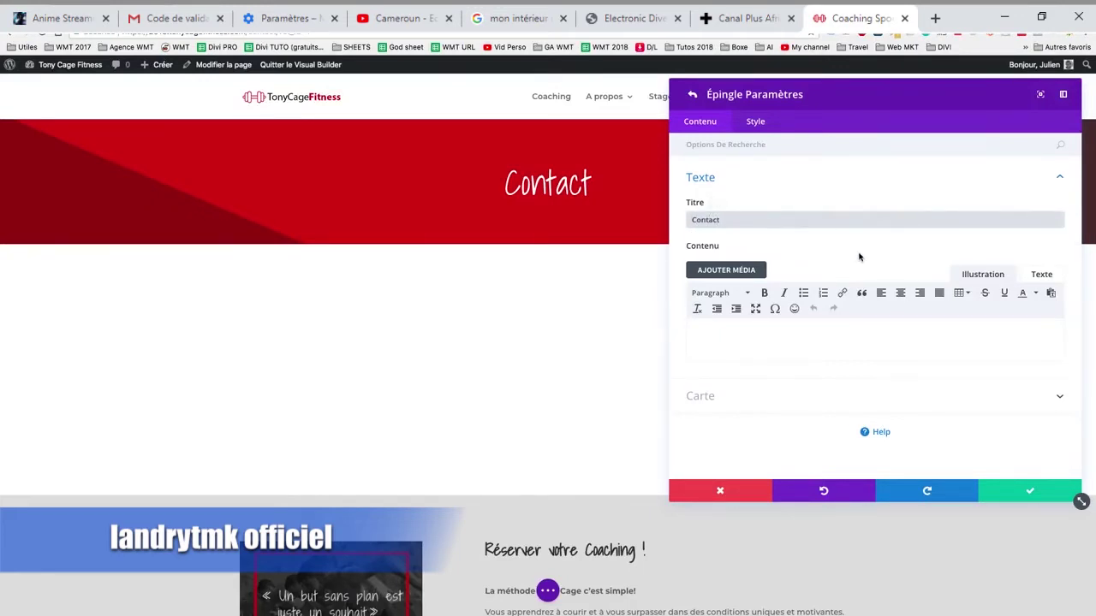
left_click(794, 347)
scroll(793, 347, "down", 2)
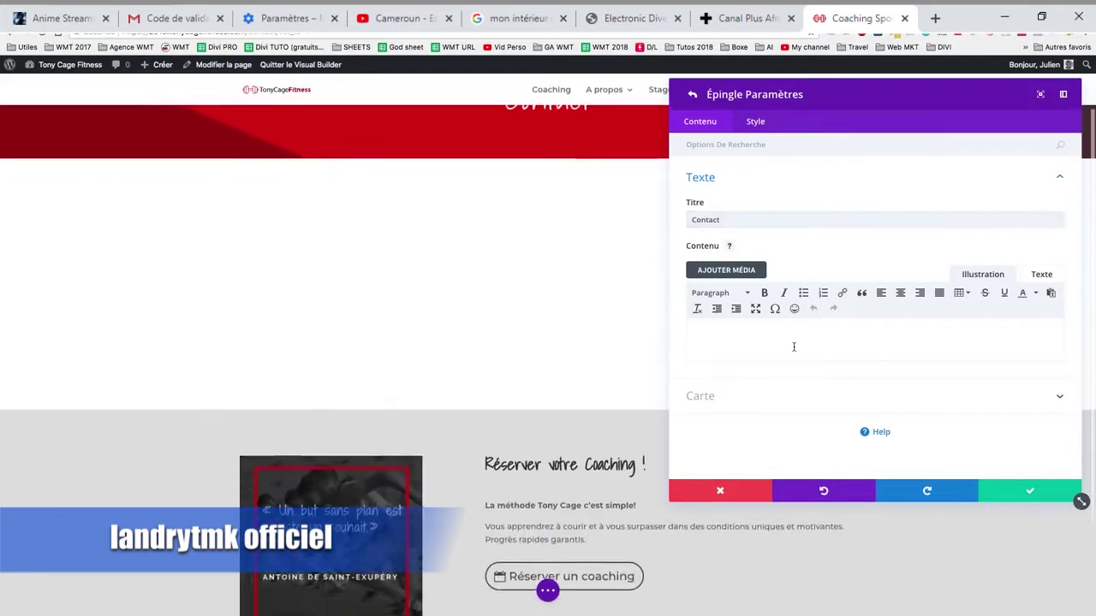
Set the pin's map marker address to Paris, look it up, and return to the map module's settings
left_click(1011, 179)
left_click(819, 215)
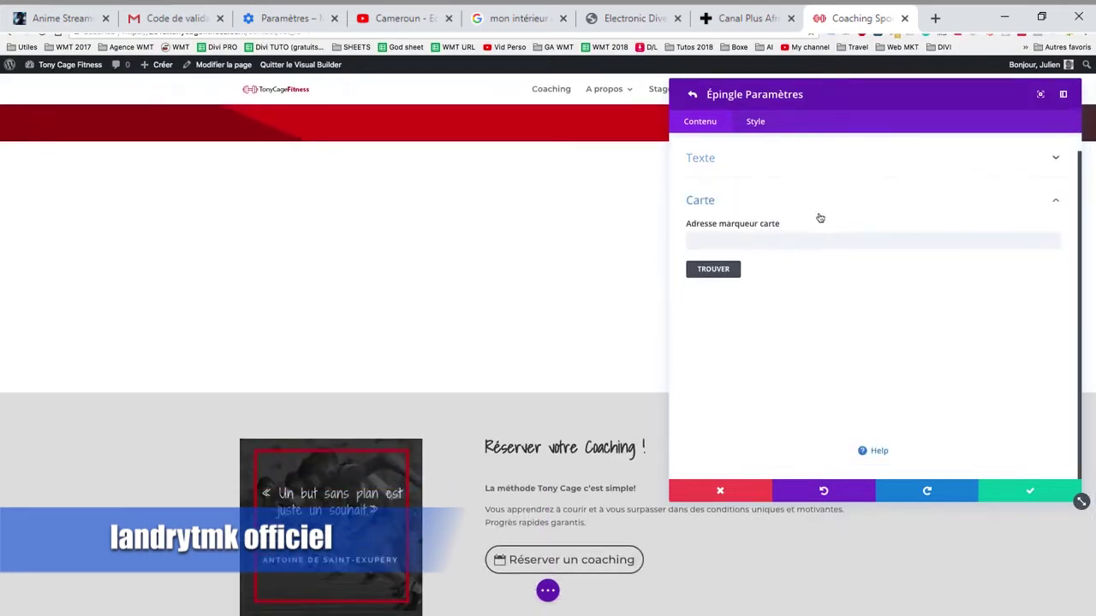
left_click(776, 239)
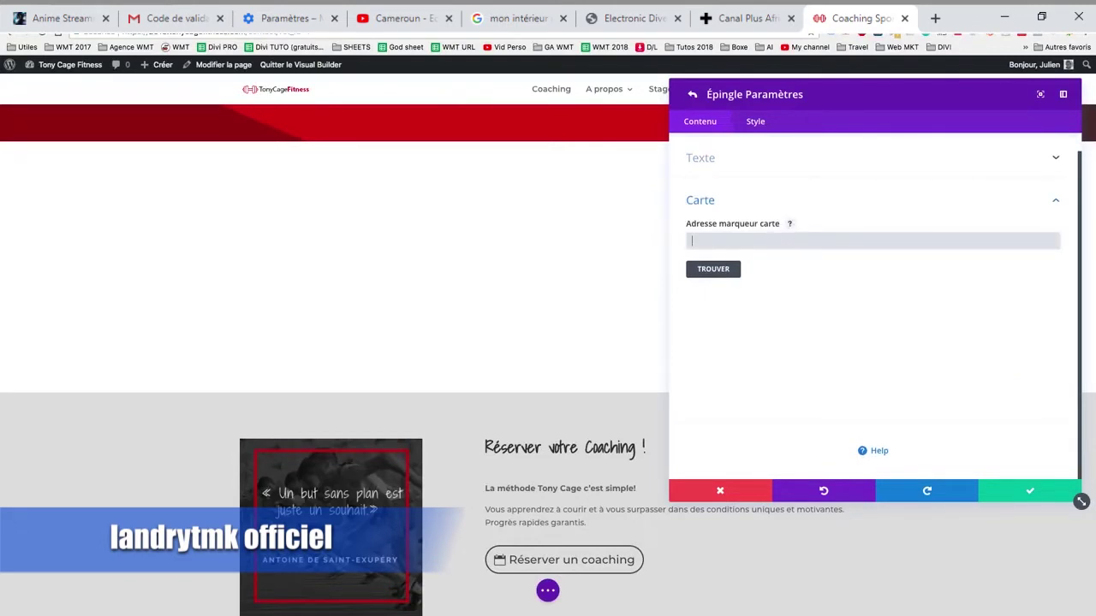
left_click(732, 269)
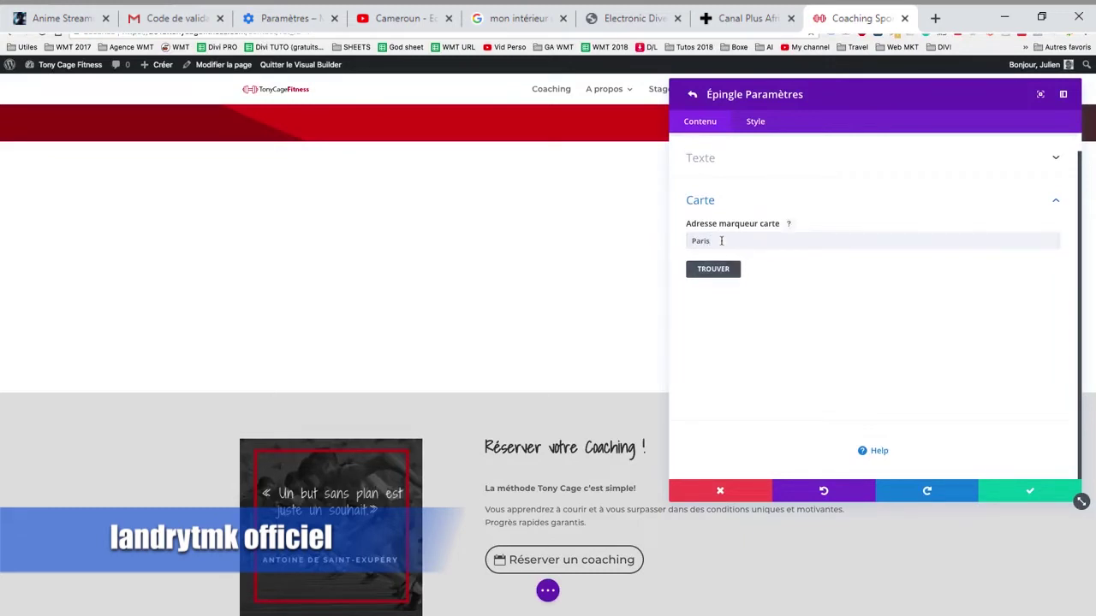
scroll(734, 229, "up", 1)
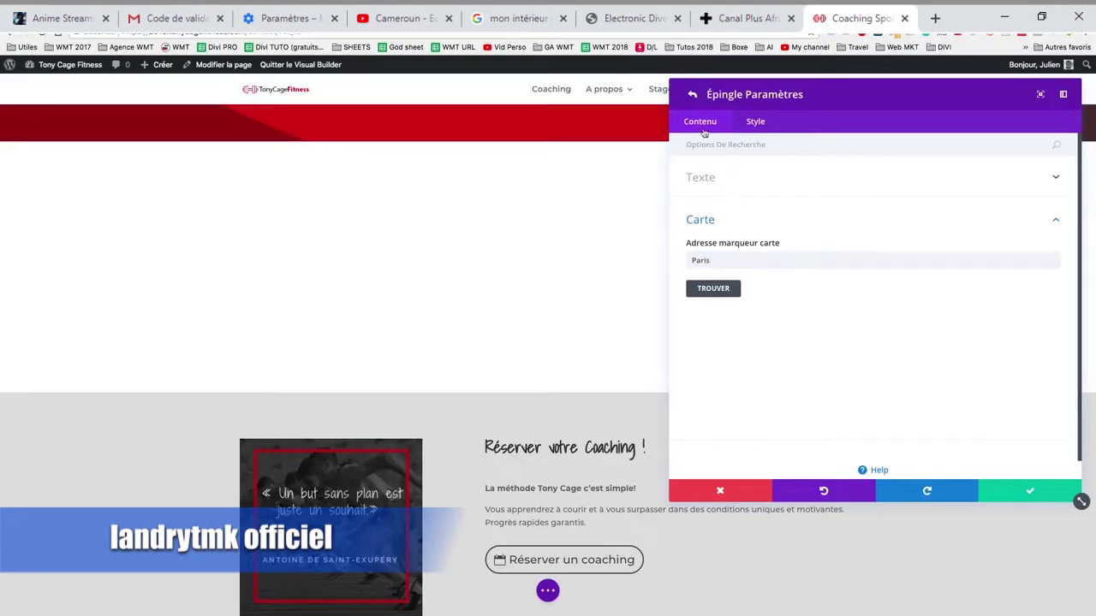
left_click(692, 95)
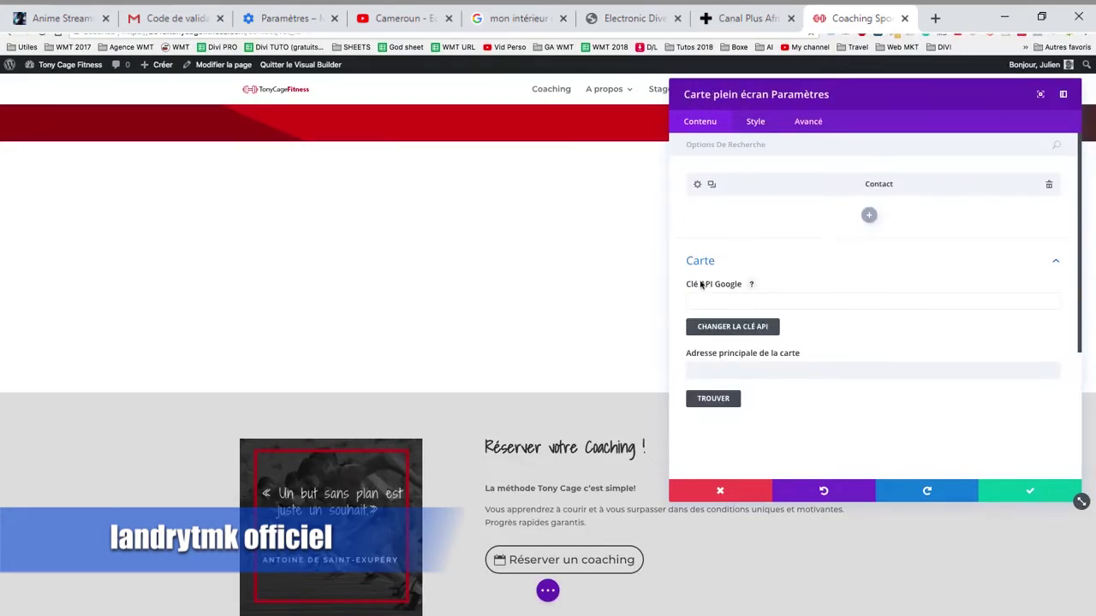
Go from the map's Google API key setting to the Divi theme options and locate the Clé API de Google field
left_click(728, 307)
left_click(741, 326)
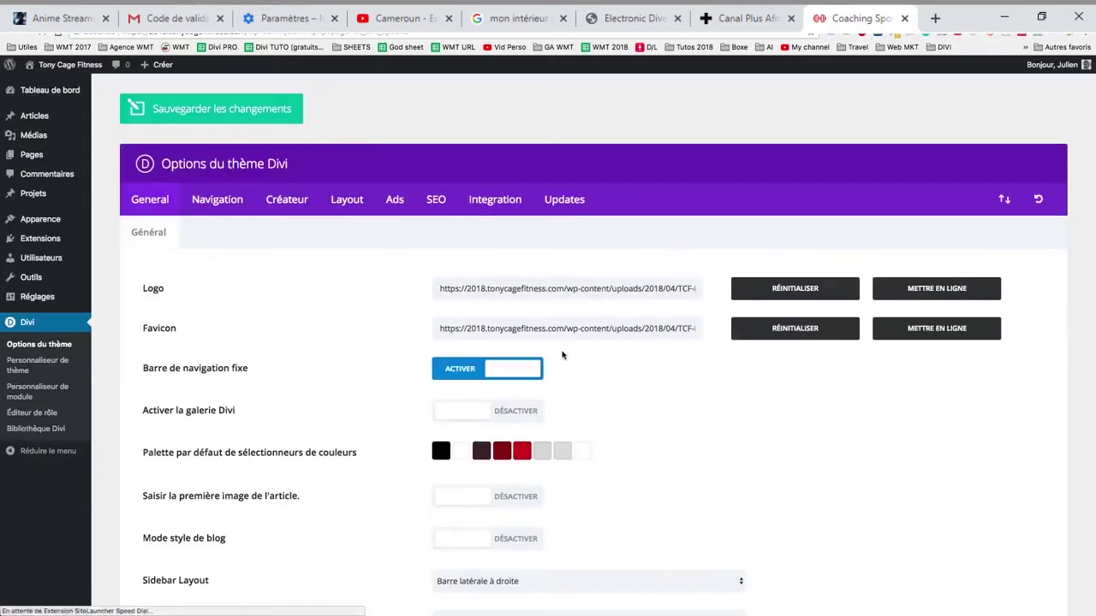
scroll(562, 354, "down", 1)
scroll(562, 355, "down", 2)
scroll(563, 355, "down", 1)
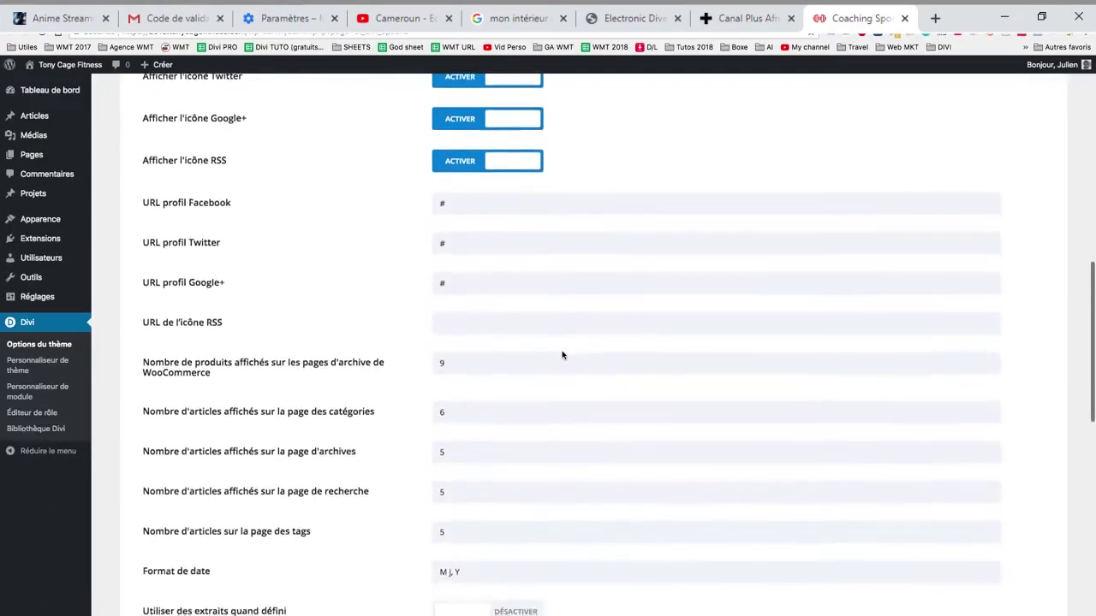
scroll(562, 354, "up", 3)
left_click_drag(220, 237, 152, 237)
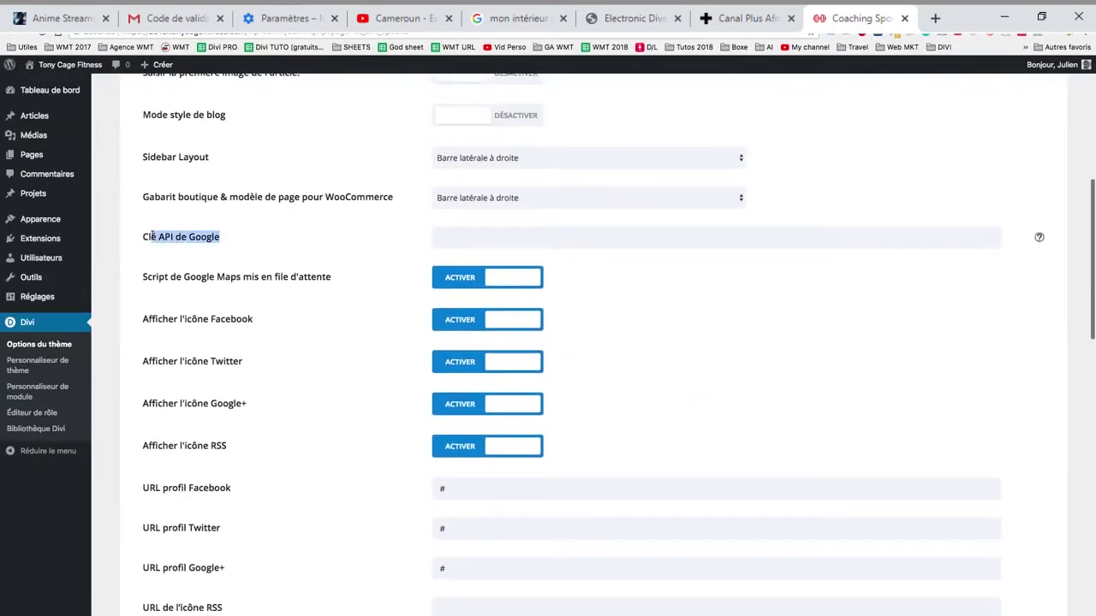
Read the help note for the Clé API de Google field, and close it
left_click(445, 240)
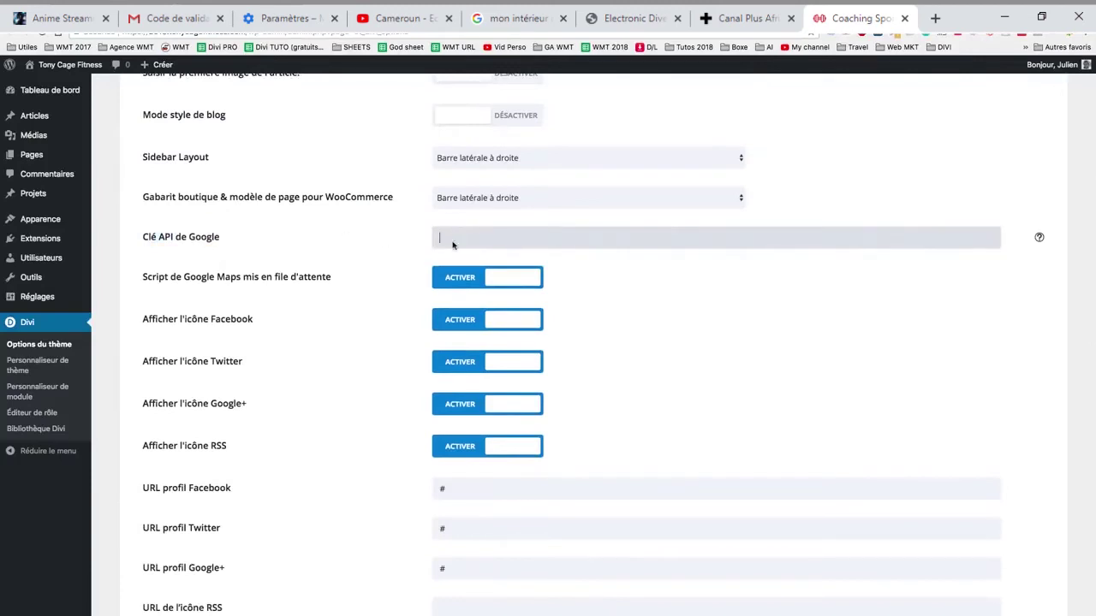
left_click(518, 244)
left_click(1039, 238)
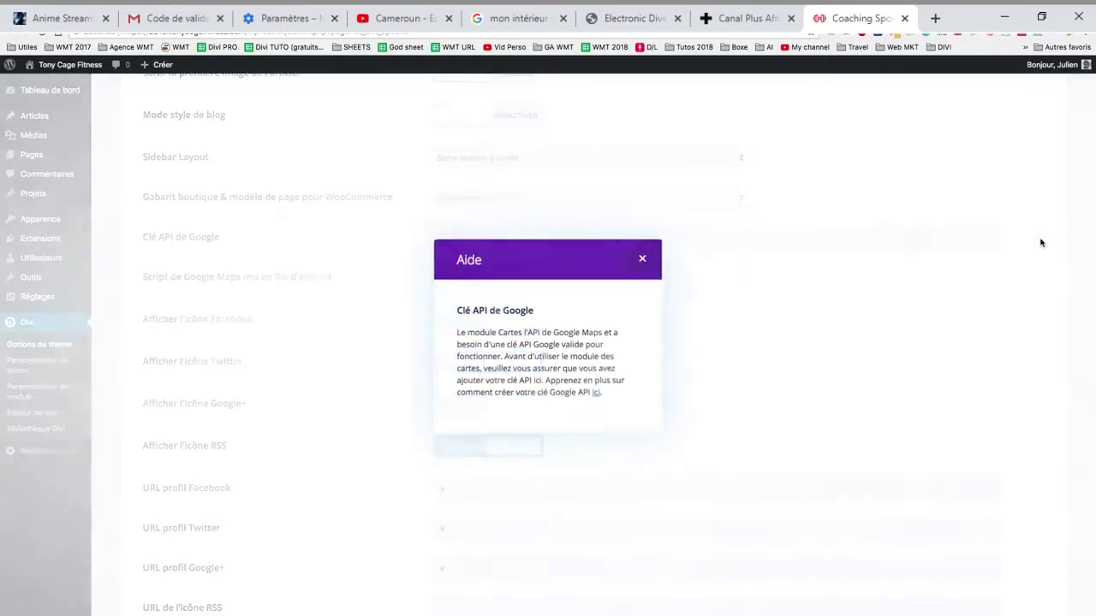
left_click(641, 259)
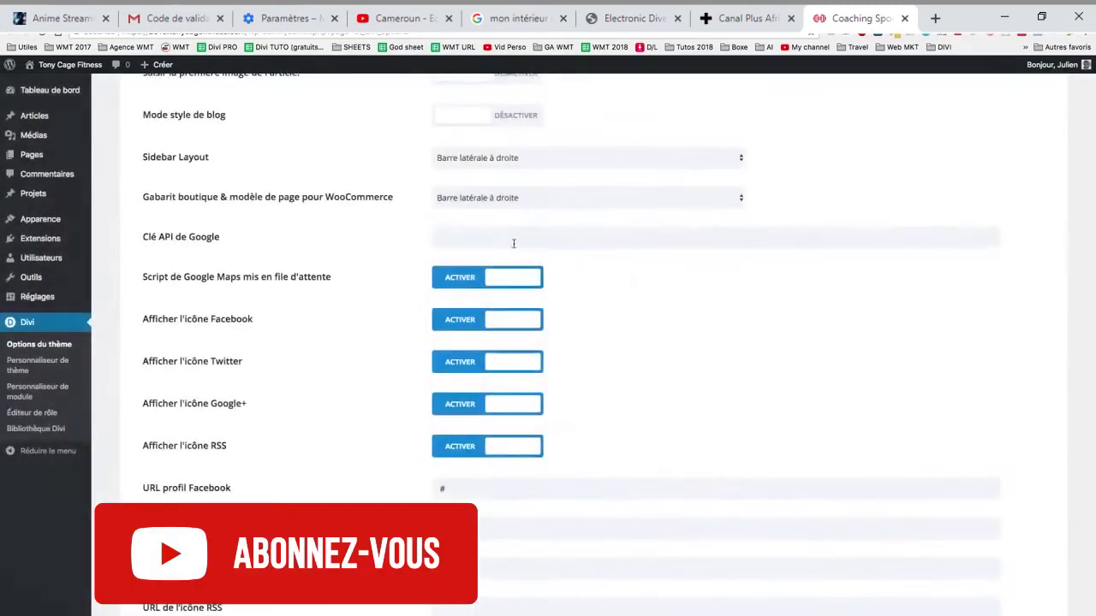
Paste the Google API key into the Clé API de Google field and save the theme options
left_click(503, 238)
key("ctrl+v")
scroll(679, 246, "up", 4)
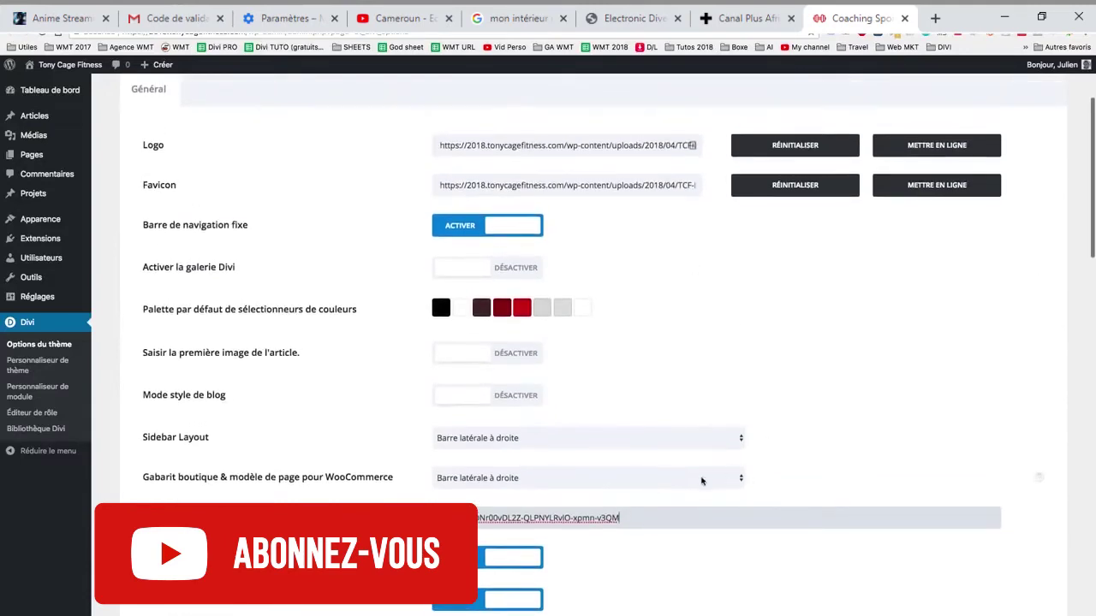
scroll(636, 403, "down", 10)
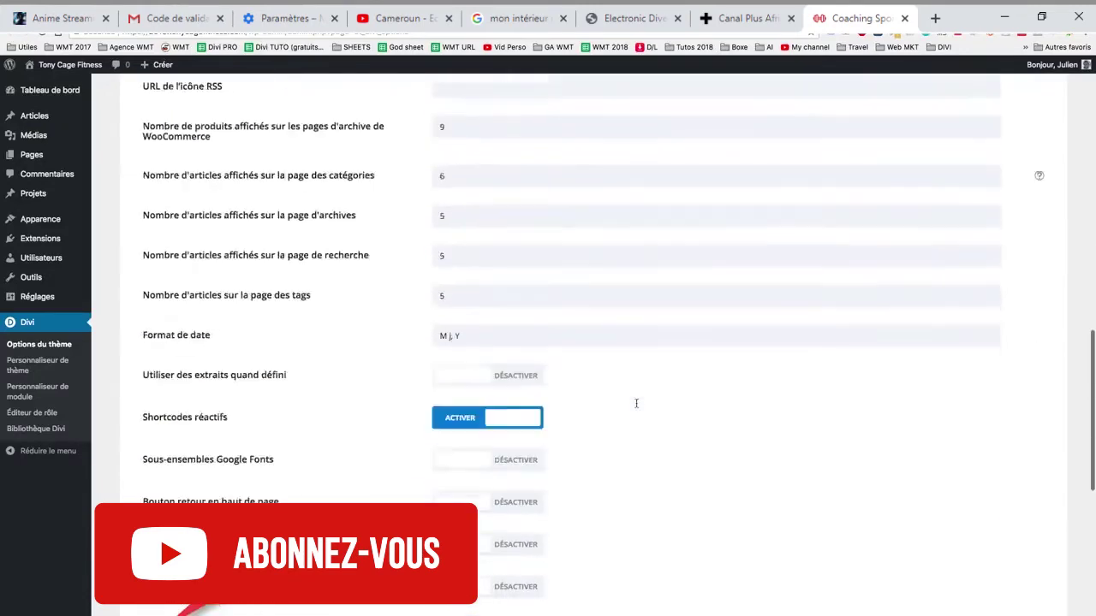
scroll(636, 403, "down", 5)
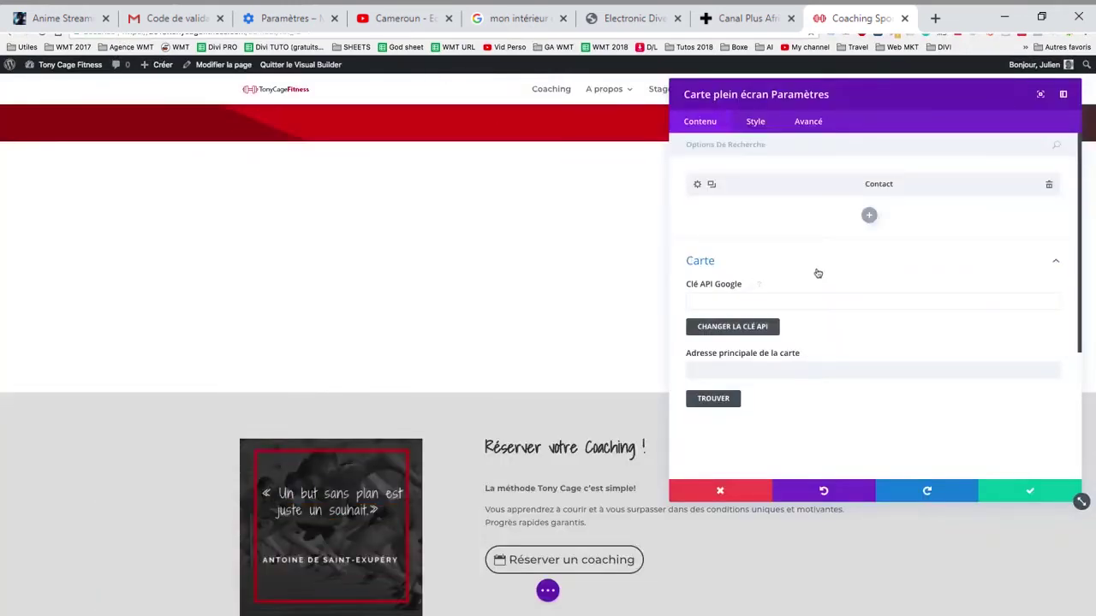
Save the full-width map module's settings and save the Contact page
left_click(1017, 494)
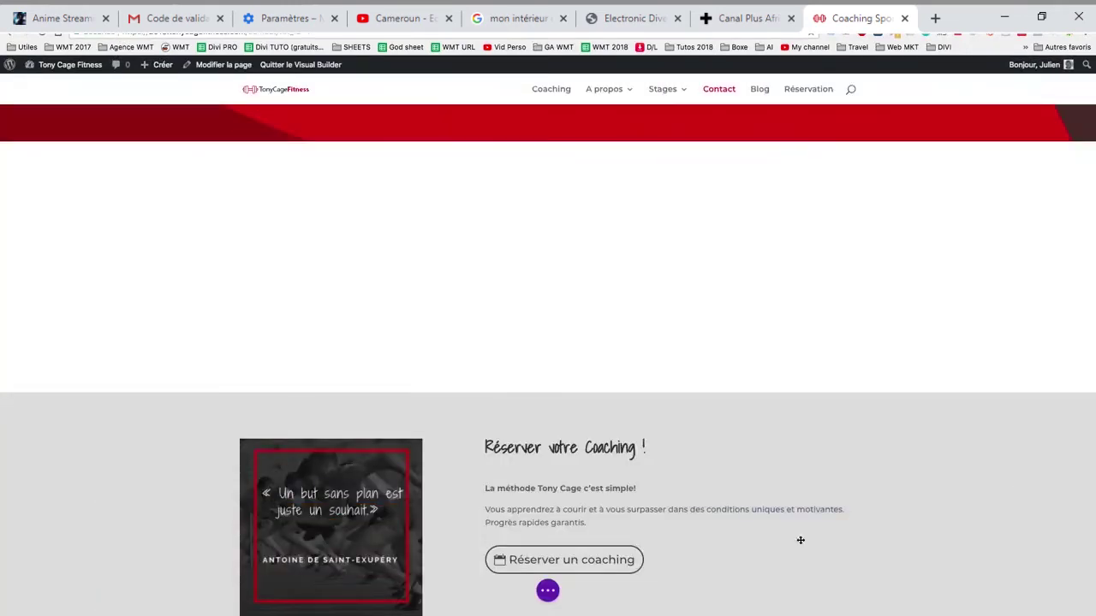
left_click(548, 590)
left_click(1034, 589)
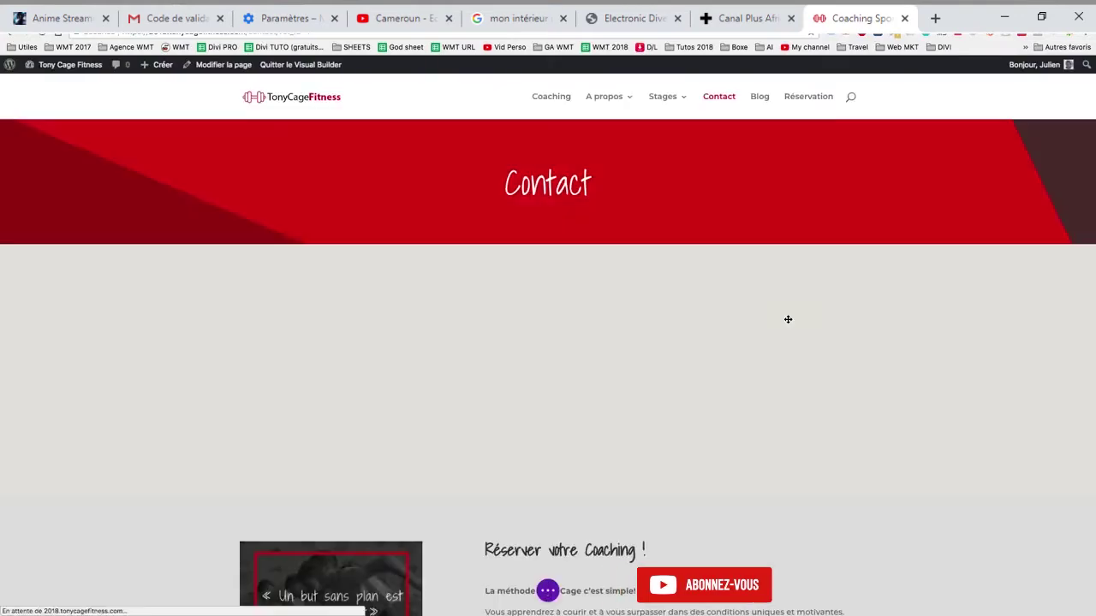
Set the full-width map's main address to Paris and locate it
mouse_move(682, 377)
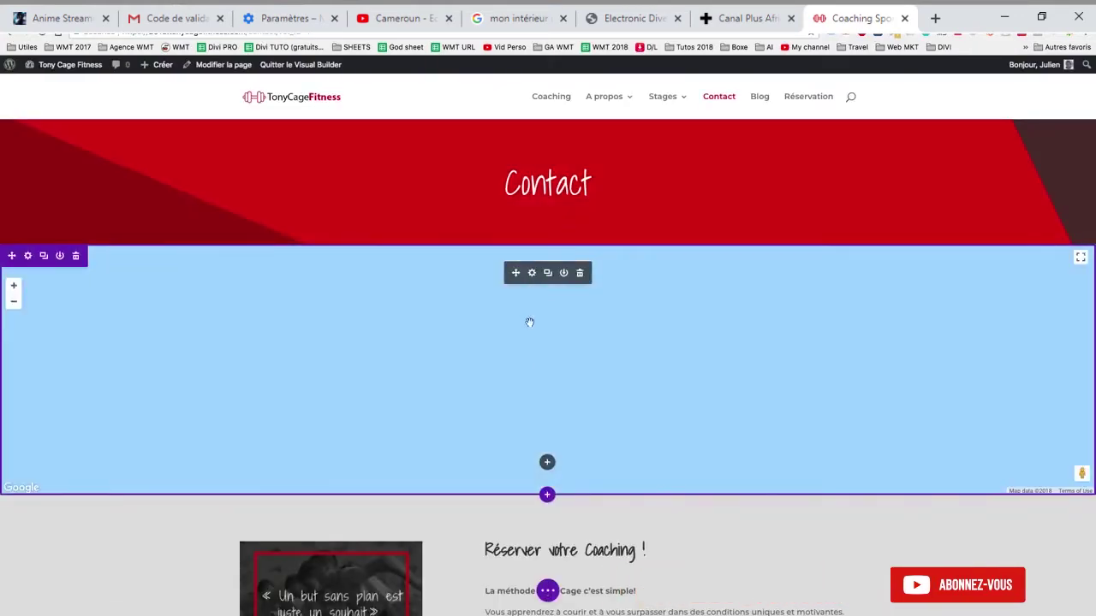
left_click(531, 274)
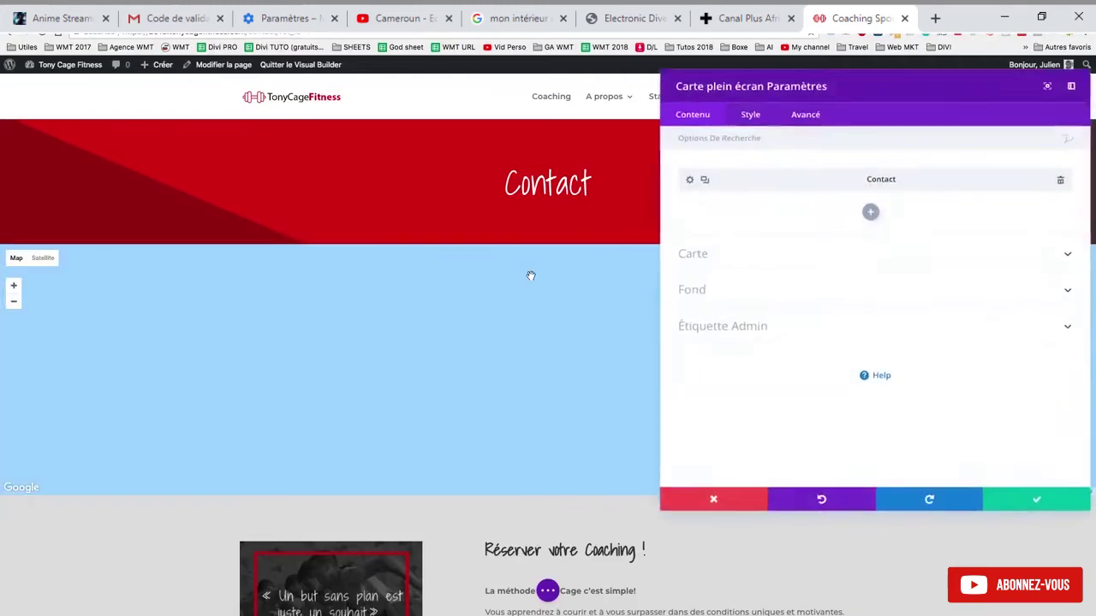
left_click(746, 256)
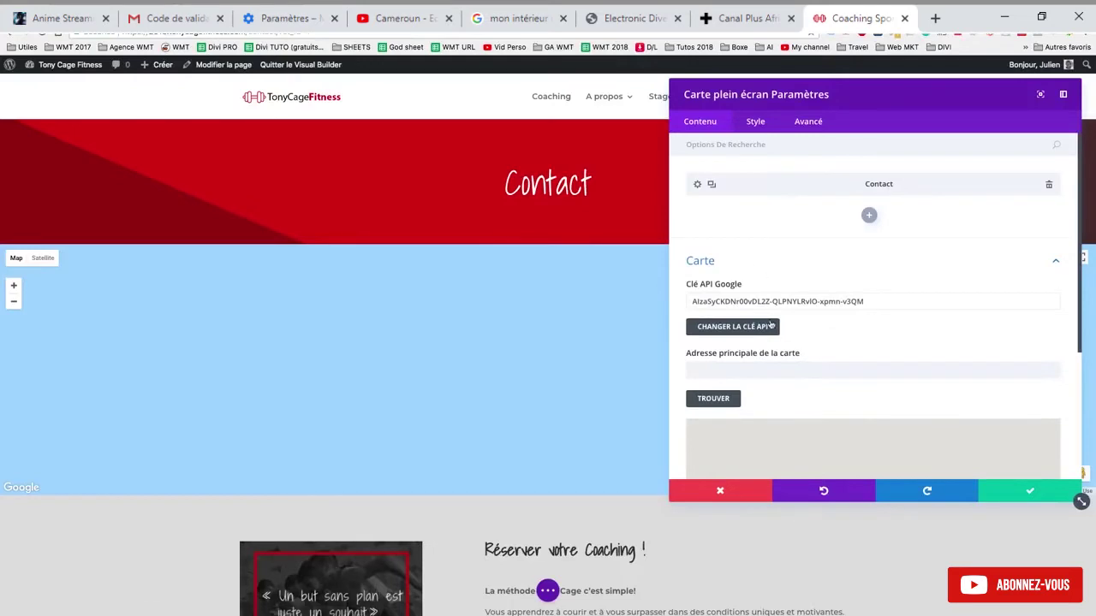
left_click(733, 370)
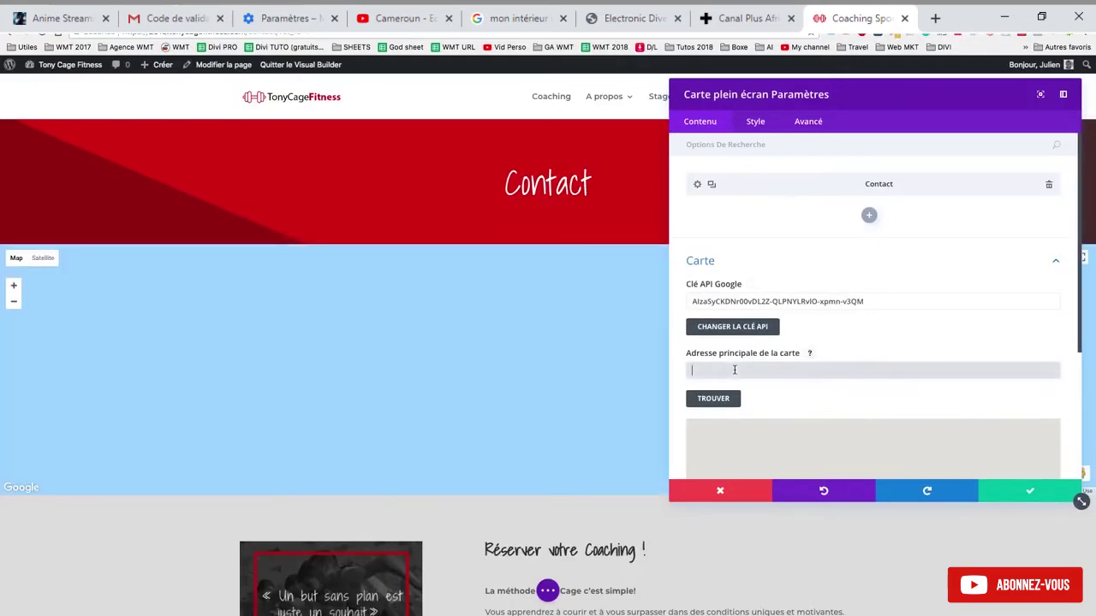
type("Paris")
left_click(726, 398)
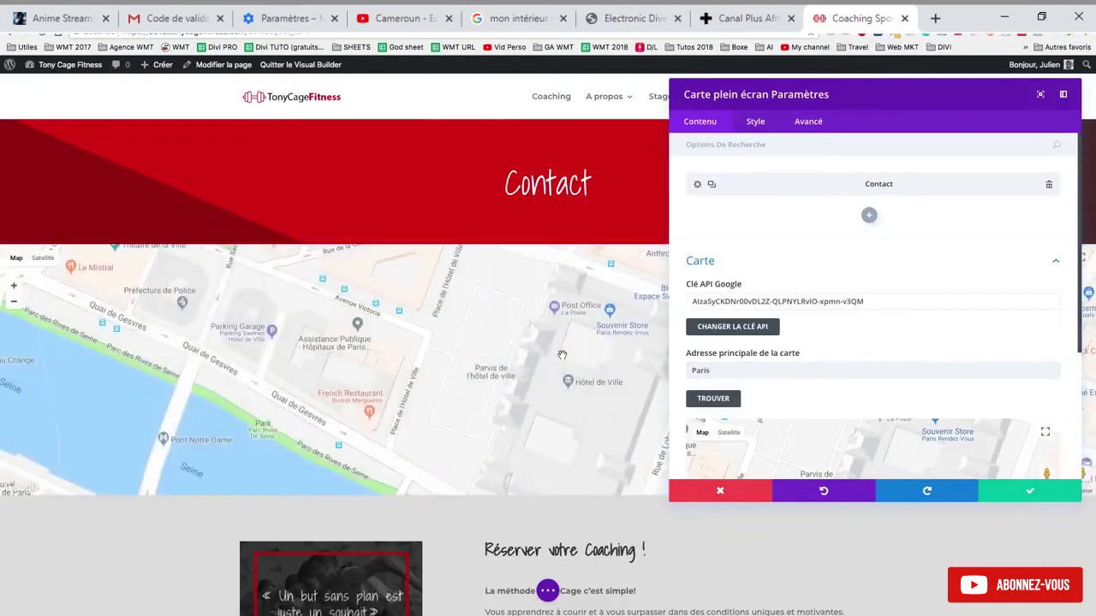
Zoom the map out from the city centre to show the wider Paris region
scroll(924, 329, "down", 3)
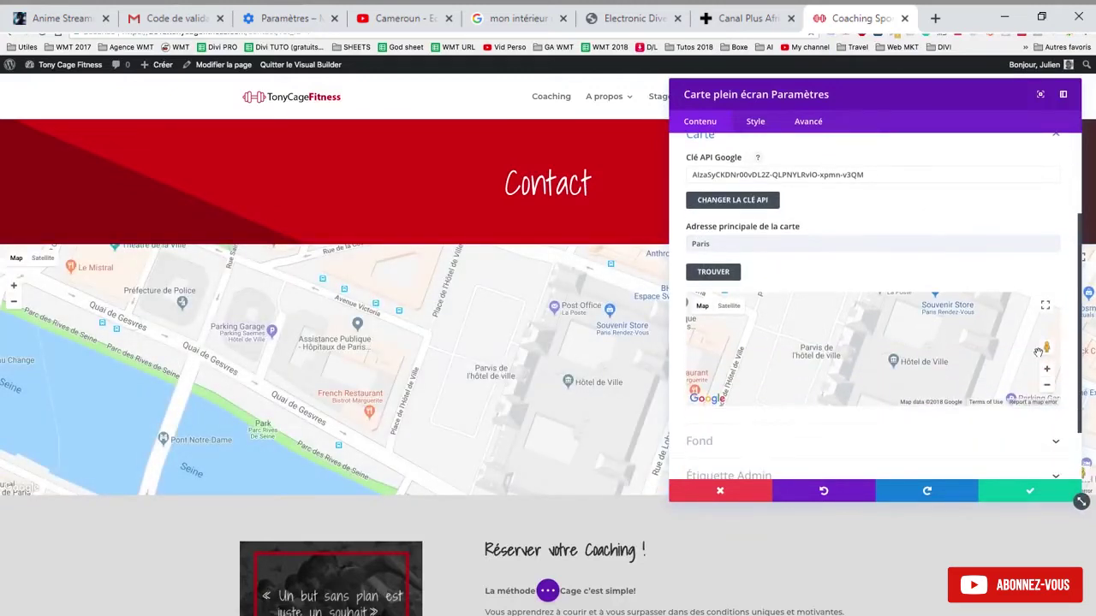
left_click(1045, 388)
left_click(1045, 387)
left_click(1045, 388)
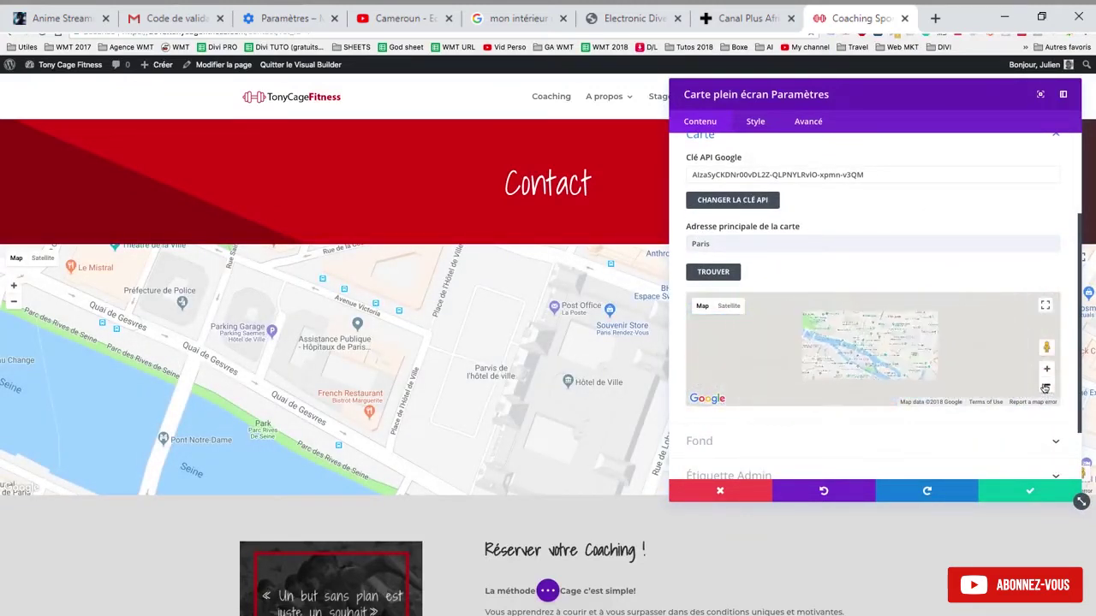
left_click(1045, 388)
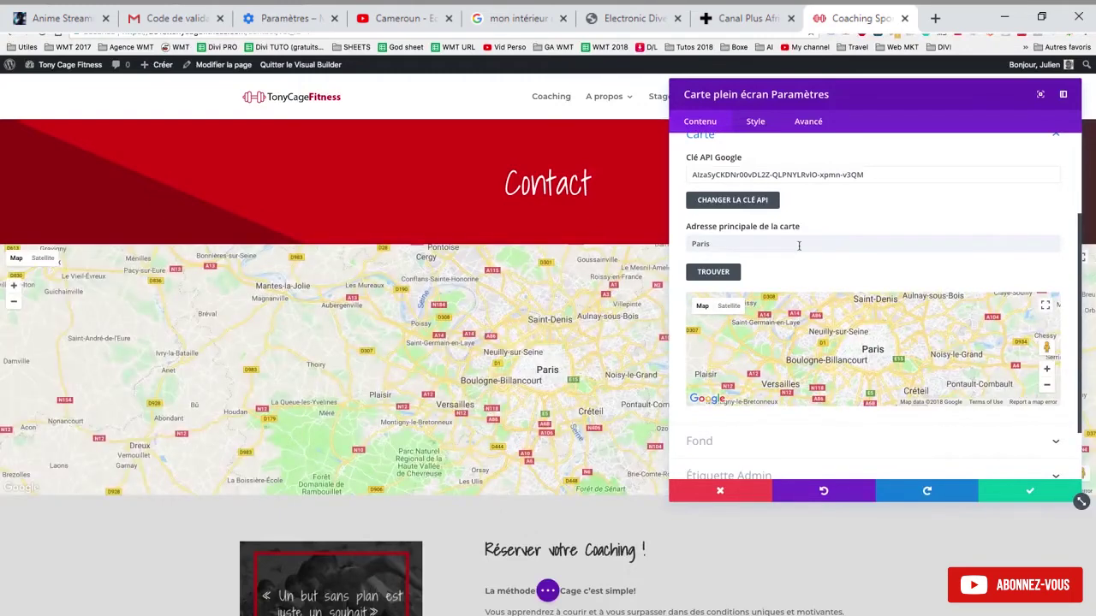
Title the existing map pin "Salle de fitness" and write a one-line description promoting the coach's group classes
scroll(791, 238, "up", 1)
scroll(759, 196, "up", 3)
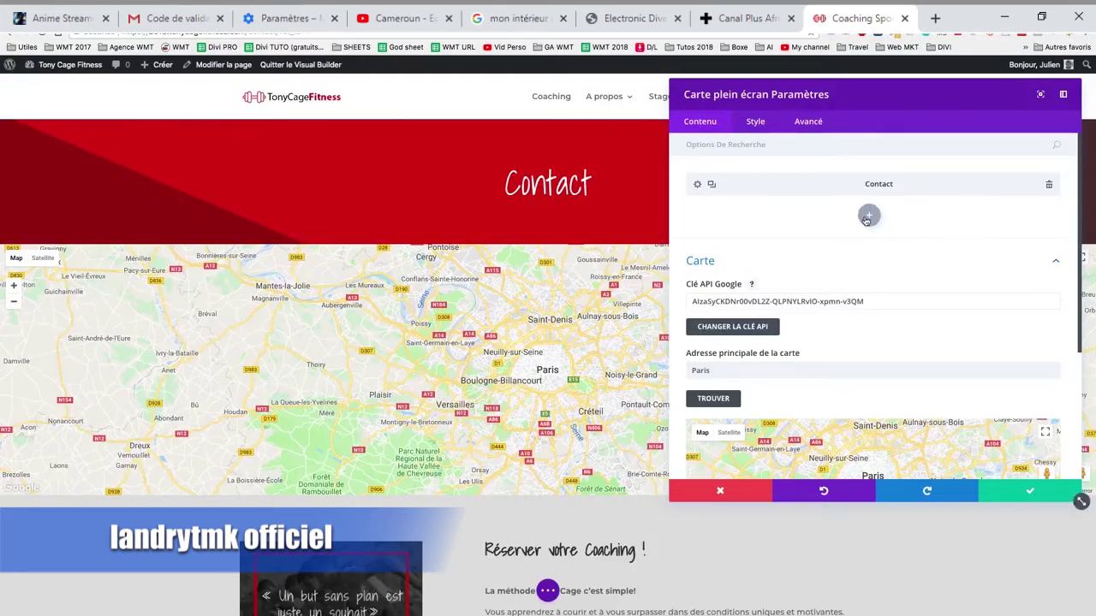
left_click(696, 185)
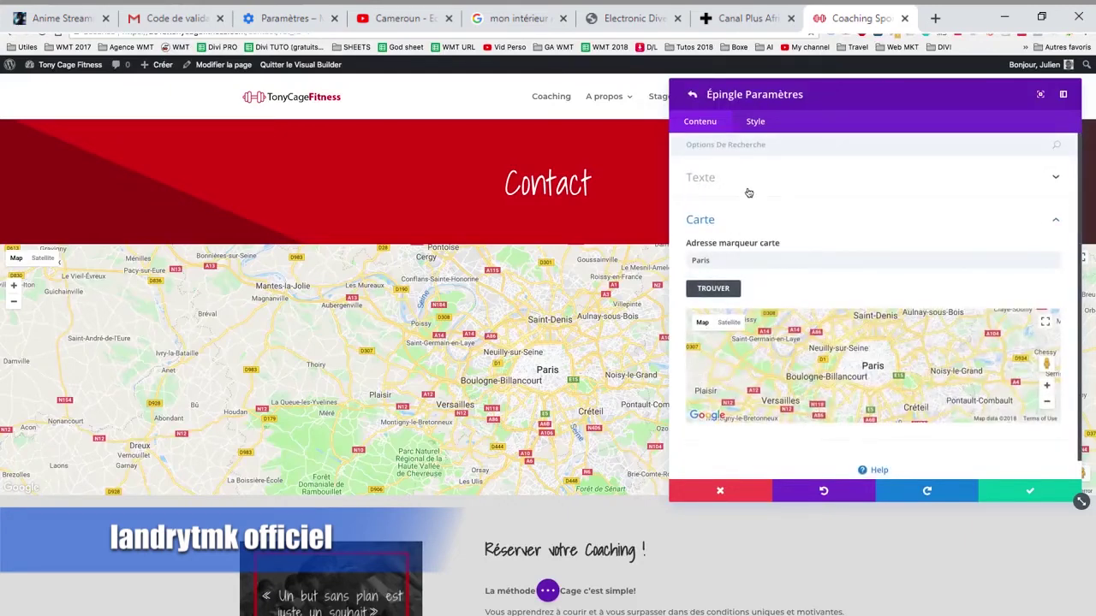
left_click(746, 181)
left_click(754, 220)
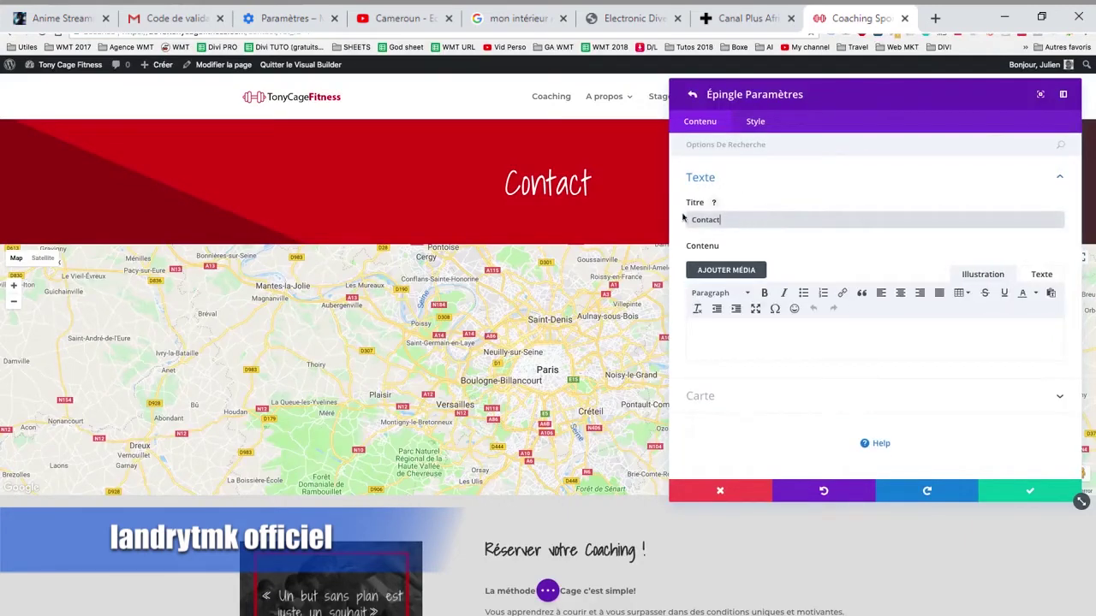
key("ctrl+a")
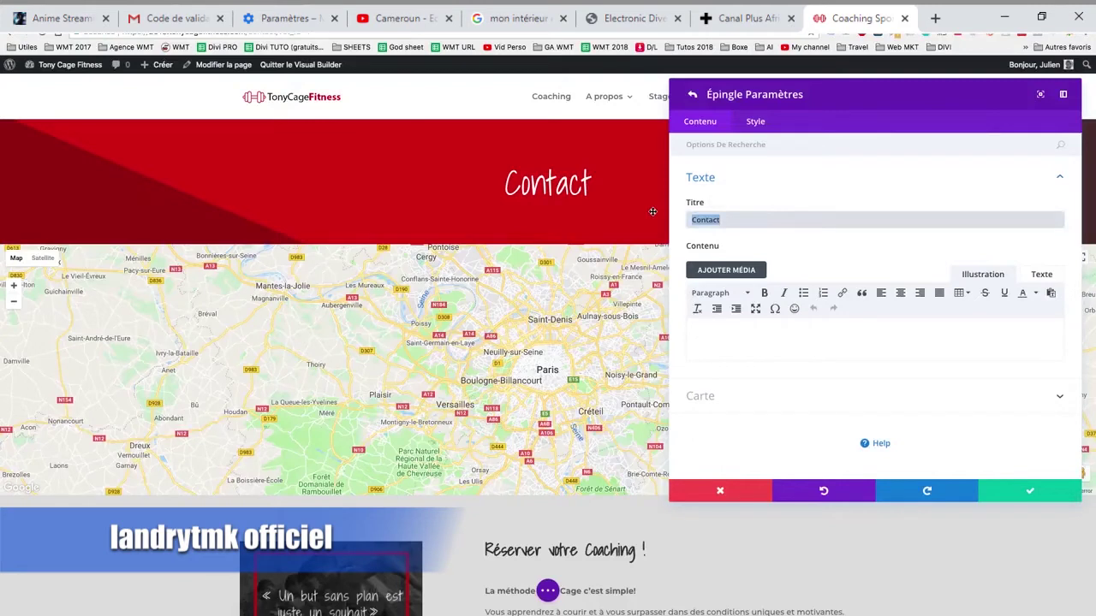
type("Salle de fitness")
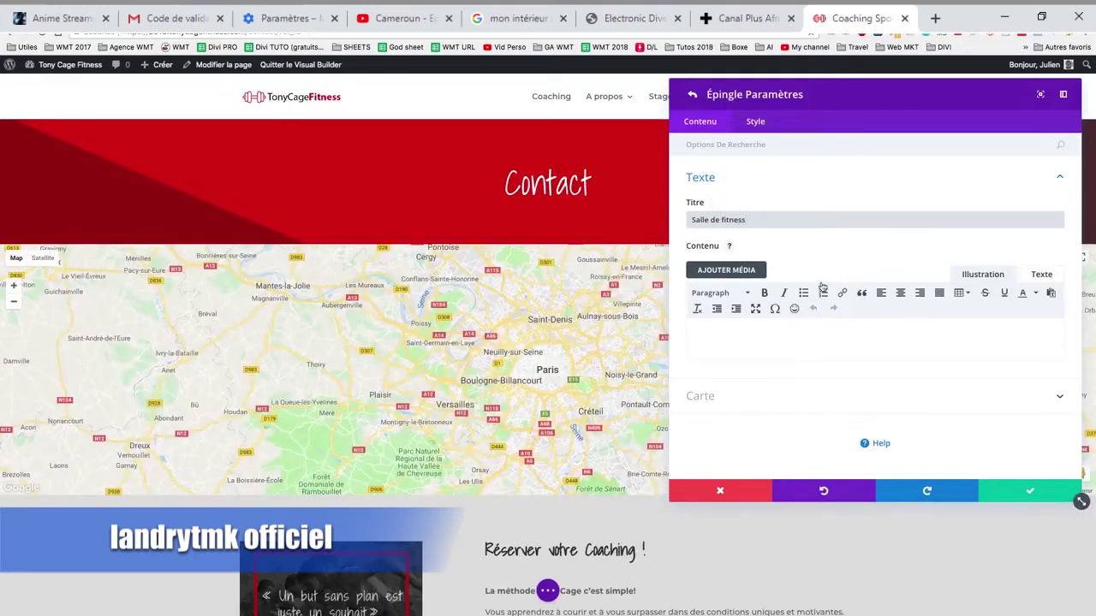
left_click(768, 323)
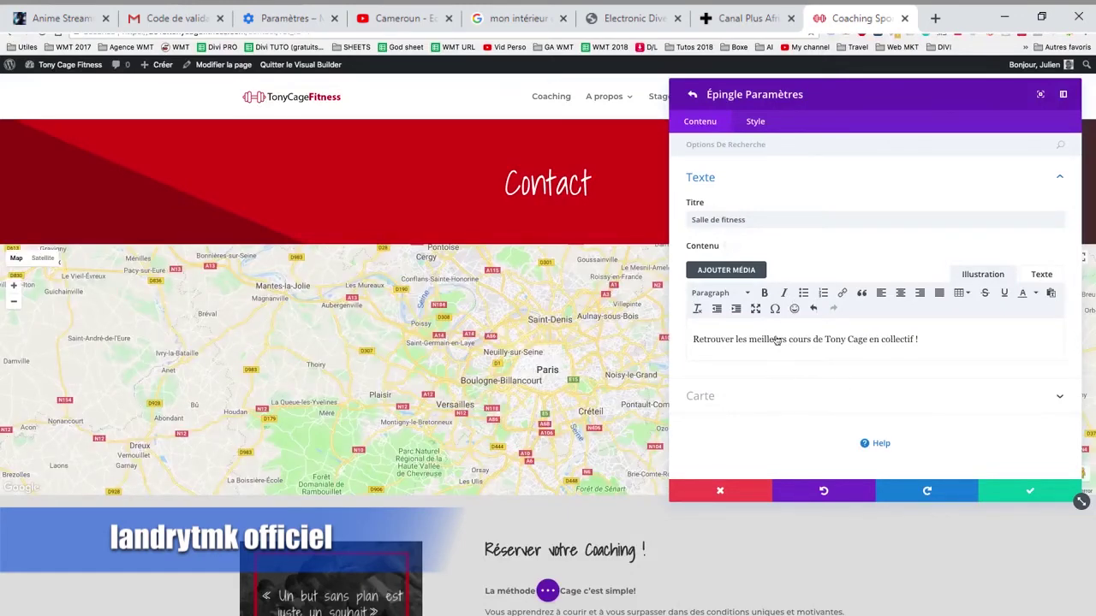
Set the Salle de fitness pin's marker address to Saint Denis and locate it
left_click(732, 393)
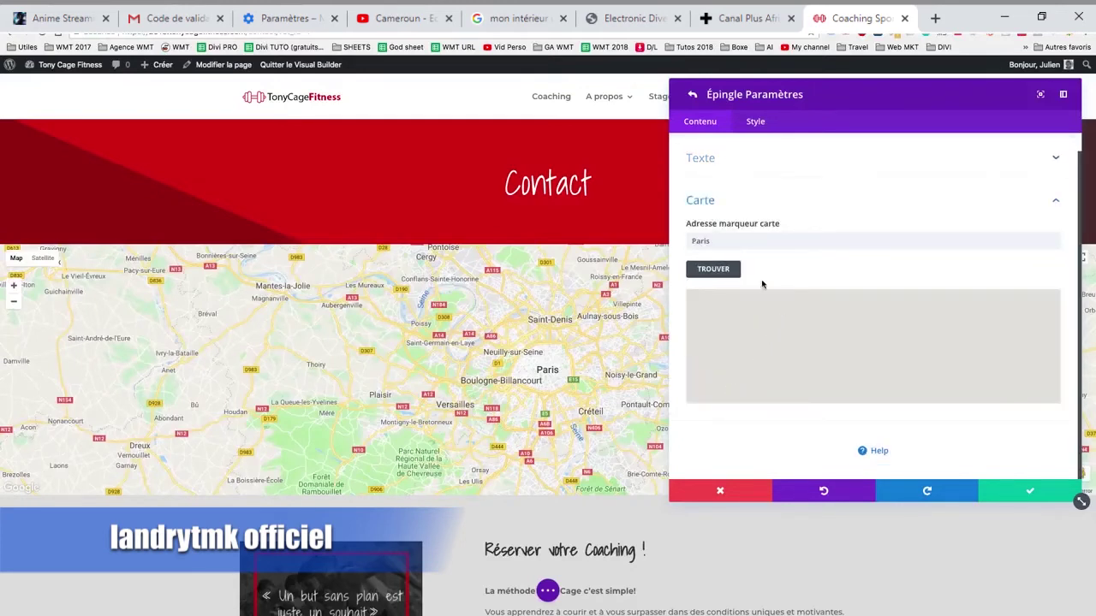
left_click_drag(729, 243, 672, 241)
type("Saint Den")
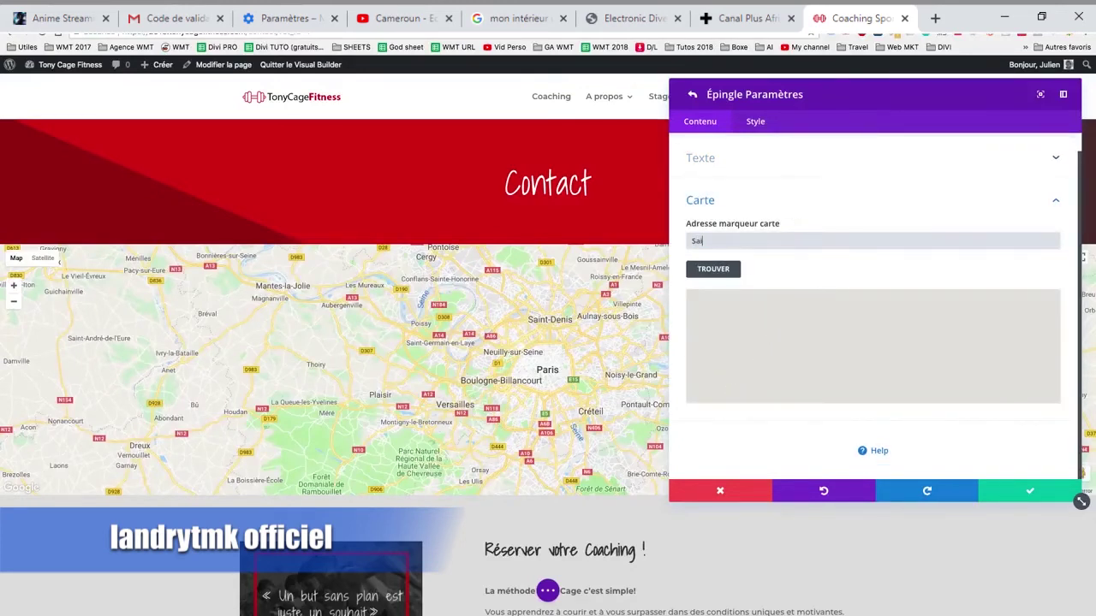
left_click(709, 269)
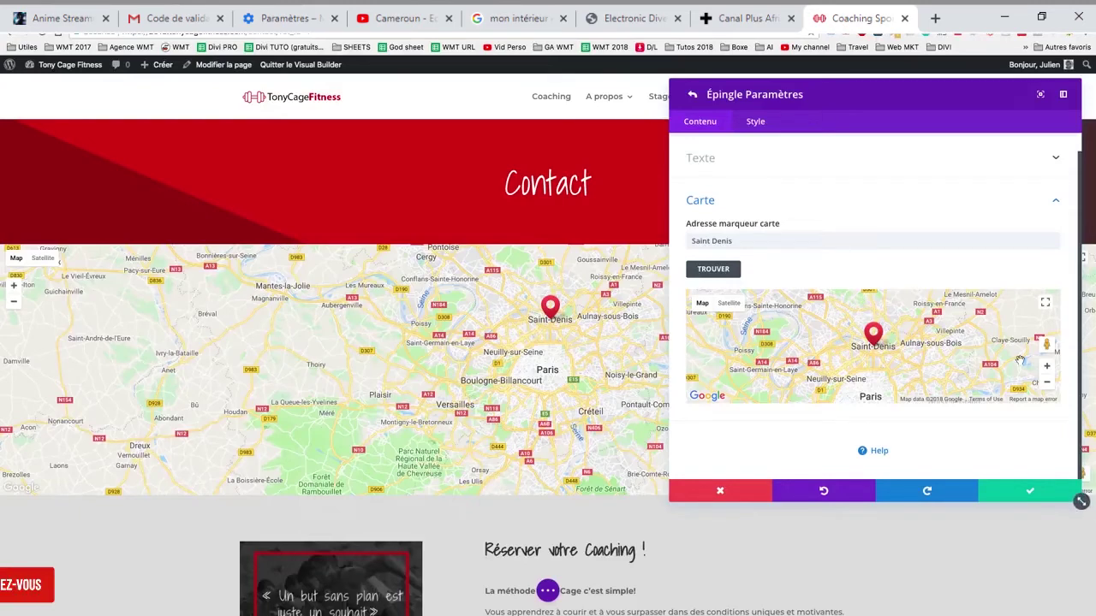
Add the name of the street beside Marché Saint Denis to the pin's marker address and locate it again
scroll(1048, 374, "up", 7)
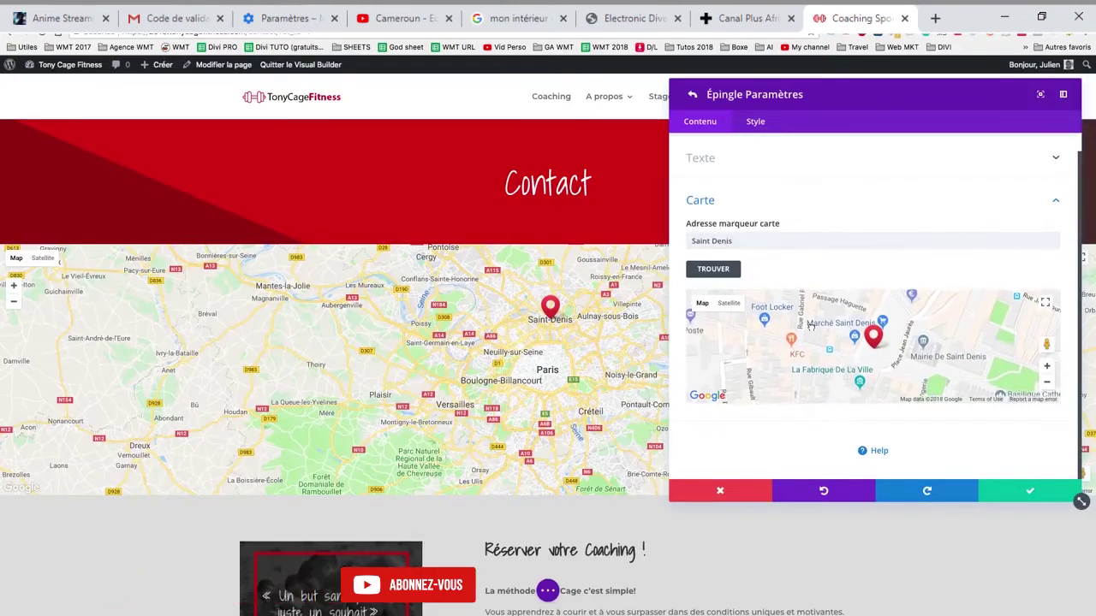
left_click_drag(810, 321, 809, 344)
left_click(742, 241)
type("n")
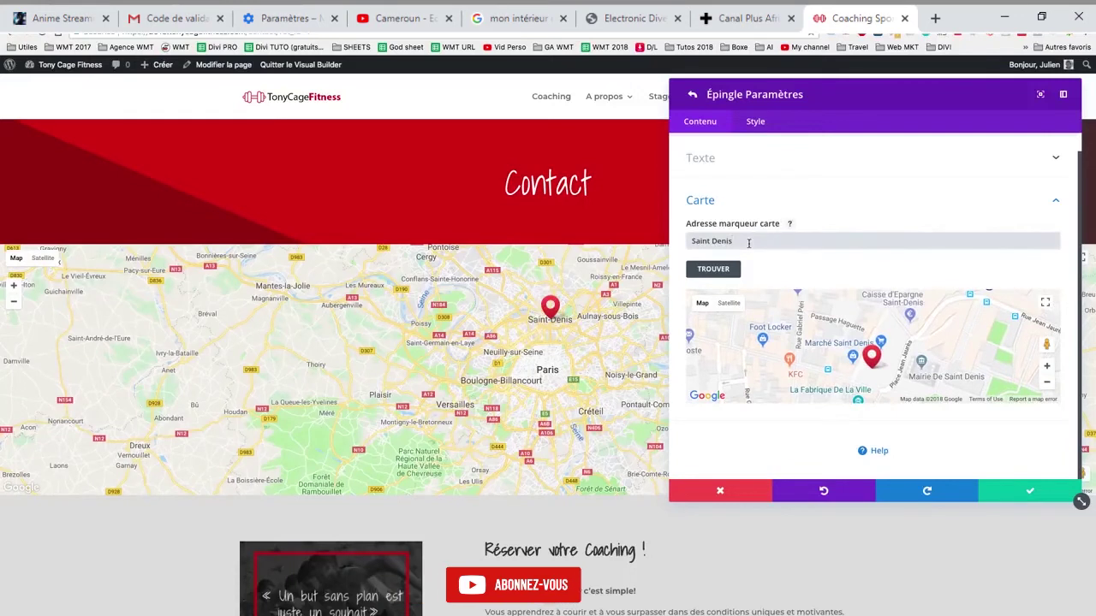
key("BackSpace")
type(", ru")
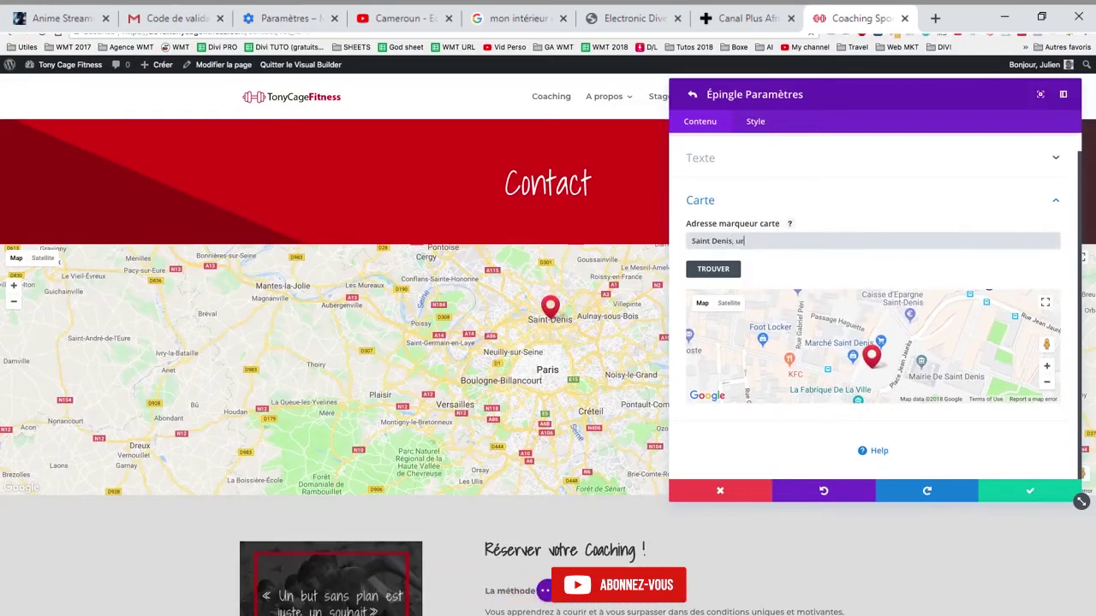
type("e gabri")
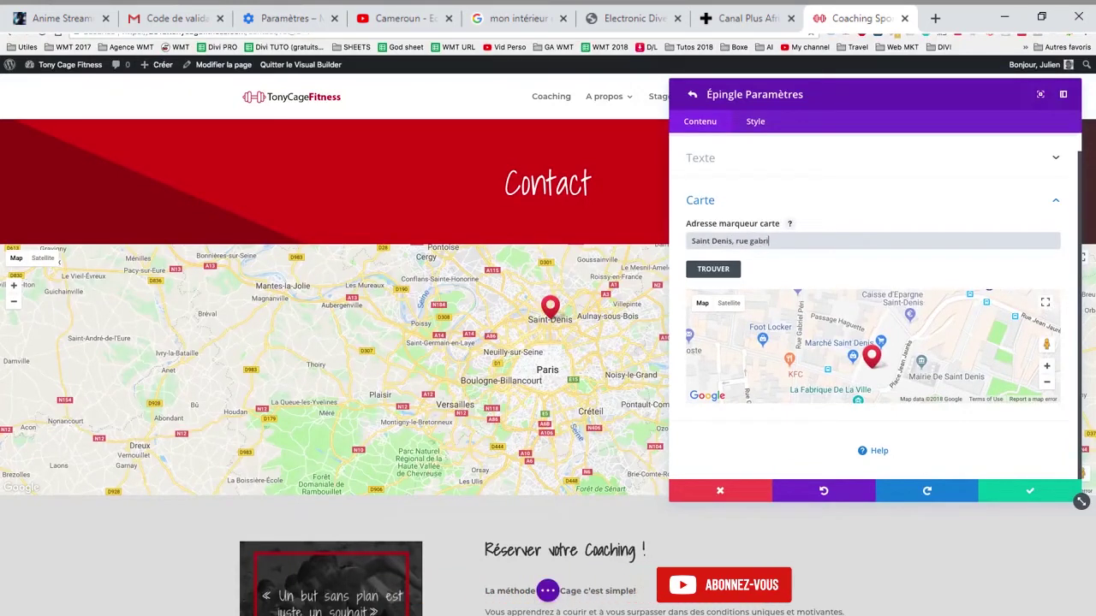
type("el péri")
left_click(713, 269)
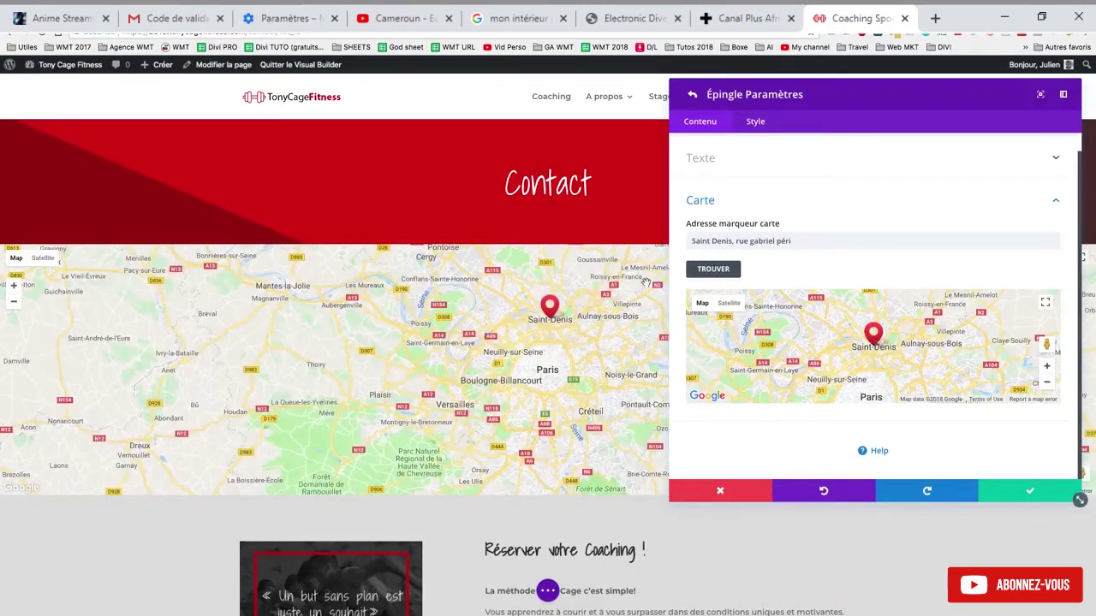
Preview the Salle de fitness pin's info bubble, check its text, and return to the map settings
left_click(553, 310)
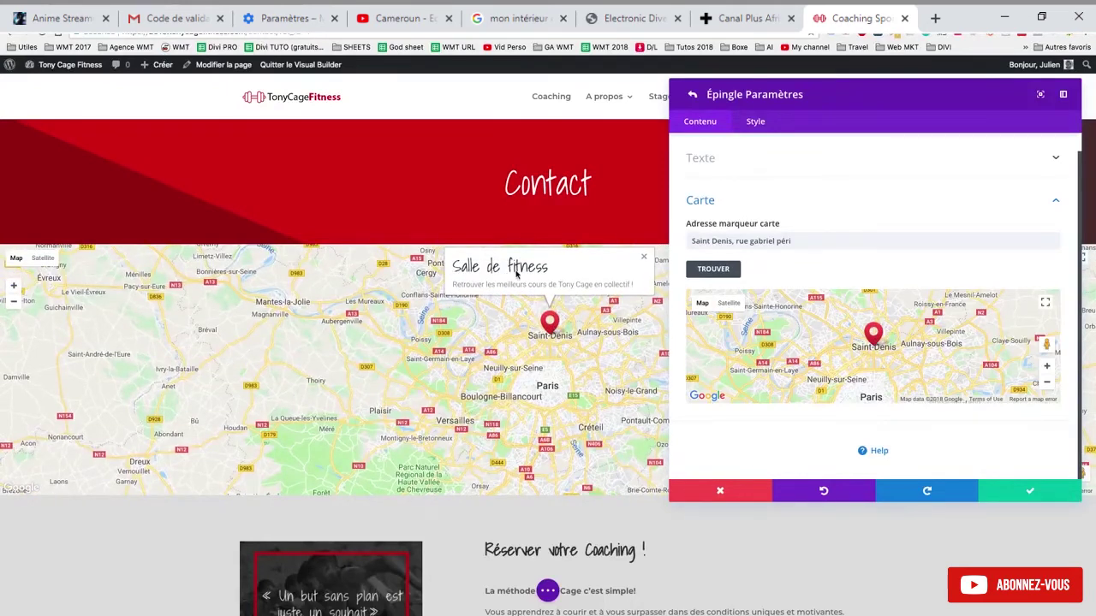
left_click(699, 163)
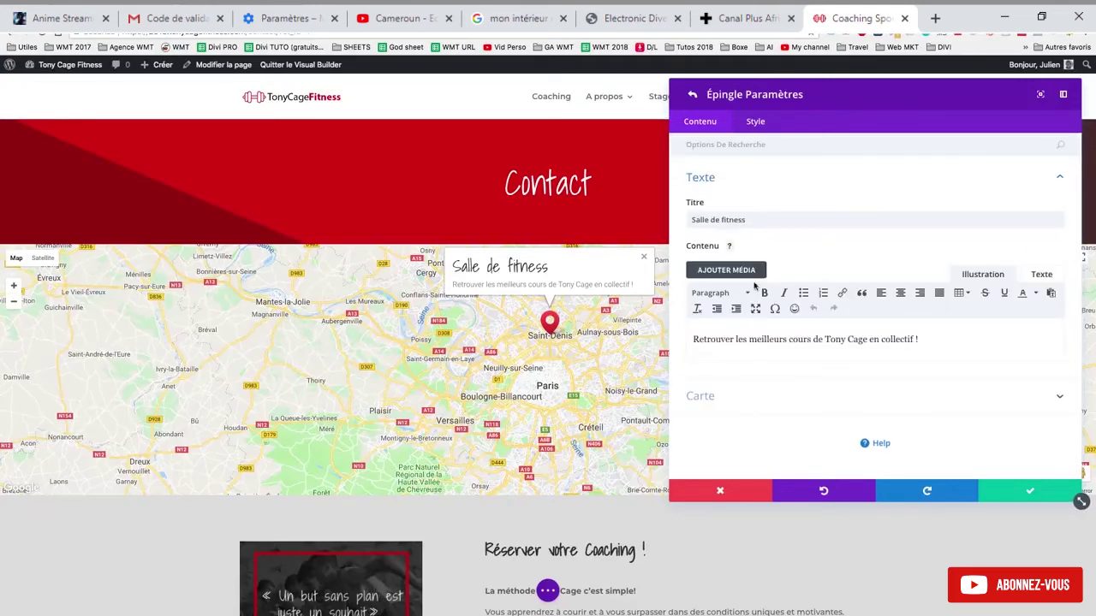
left_click(726, 179)
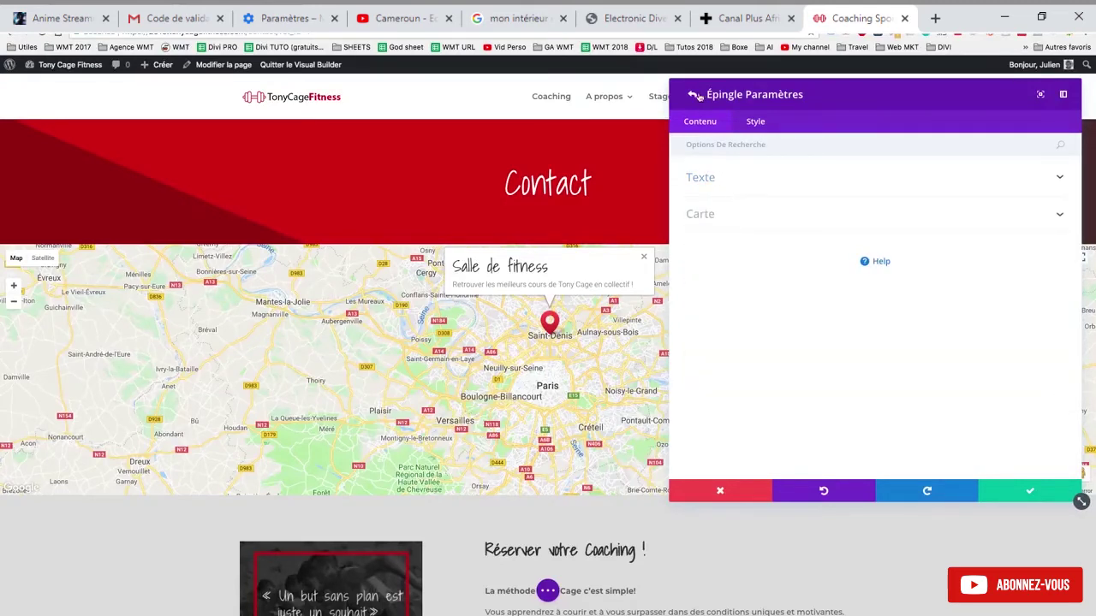
left_click(695, 96)
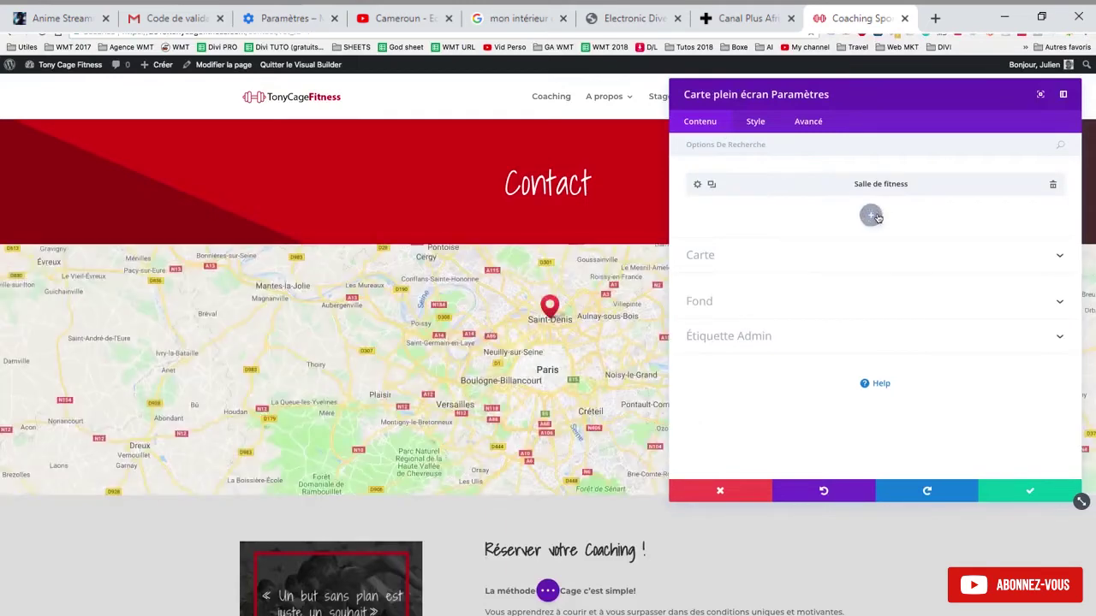
Add a second map pin titled "Cours Particuliers" with the description "Seulement 150€/heure"
left_click(871, 216)
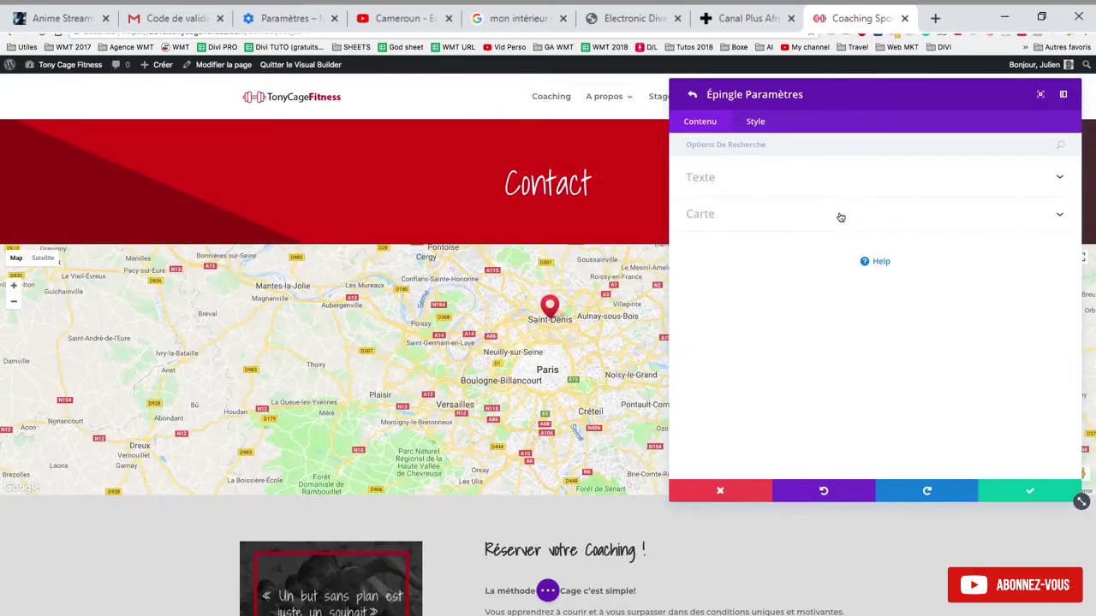
left_click(774, 179)
left_click(806, 217)
type("Cours Particuliers")
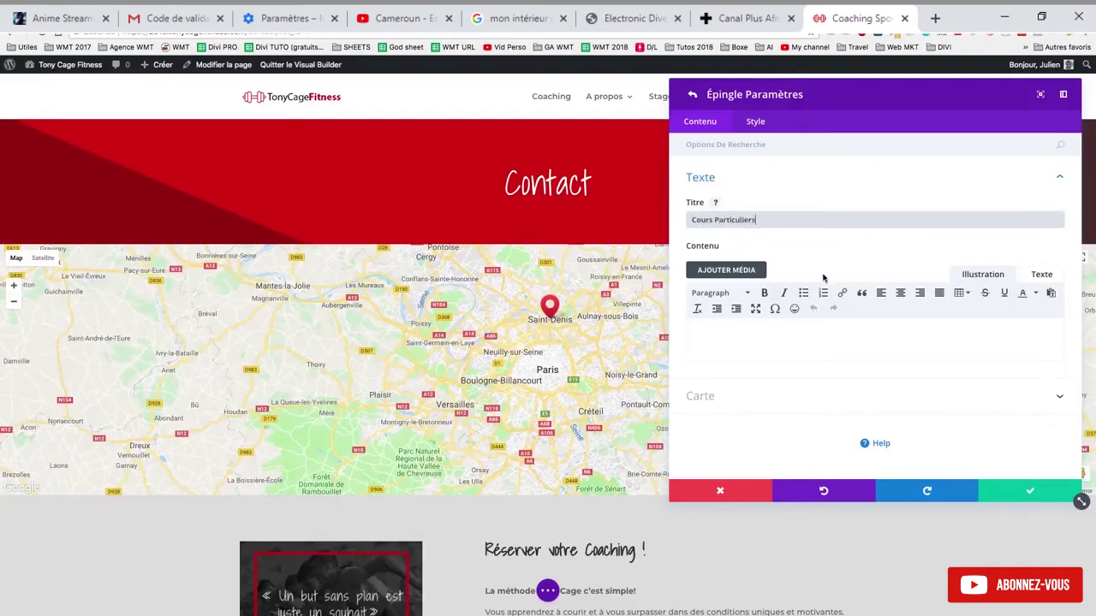
left_click(782, 333)
type("Seulem")
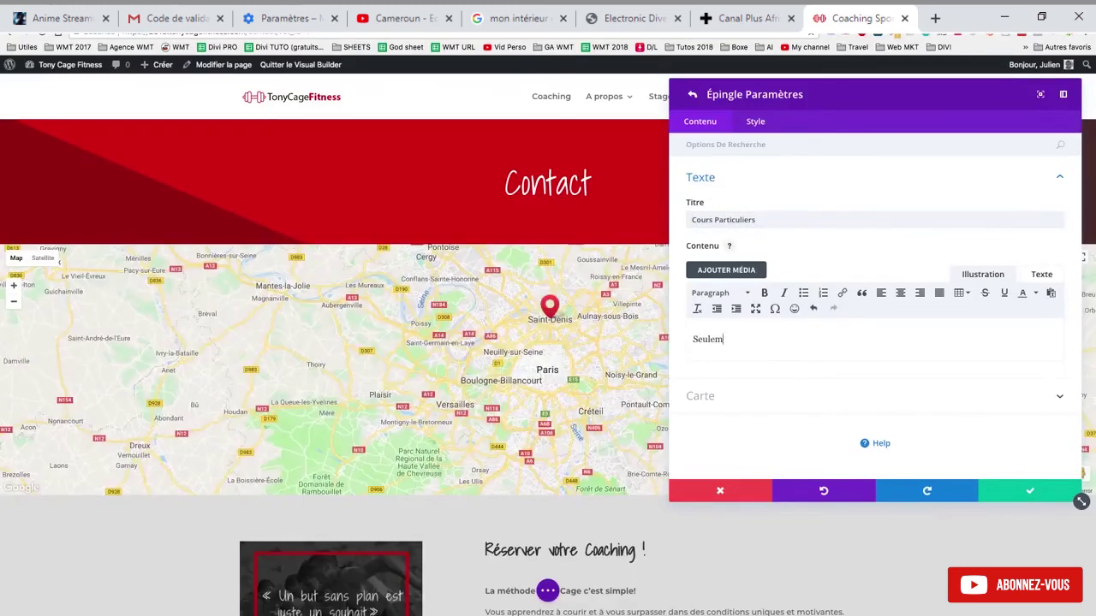
type("ent 150€/heure")
Set the Cours Particuliers pin's marker address to "Neuilly sur seine", locate it, and return to the map settings
left_click(710, 395)
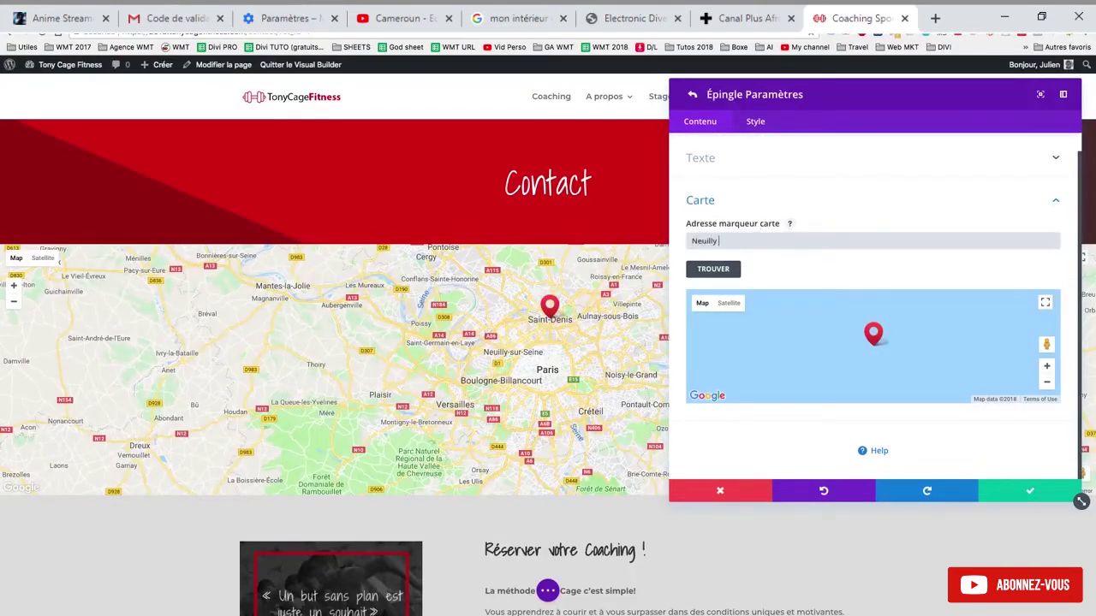
left_click(734, 270)
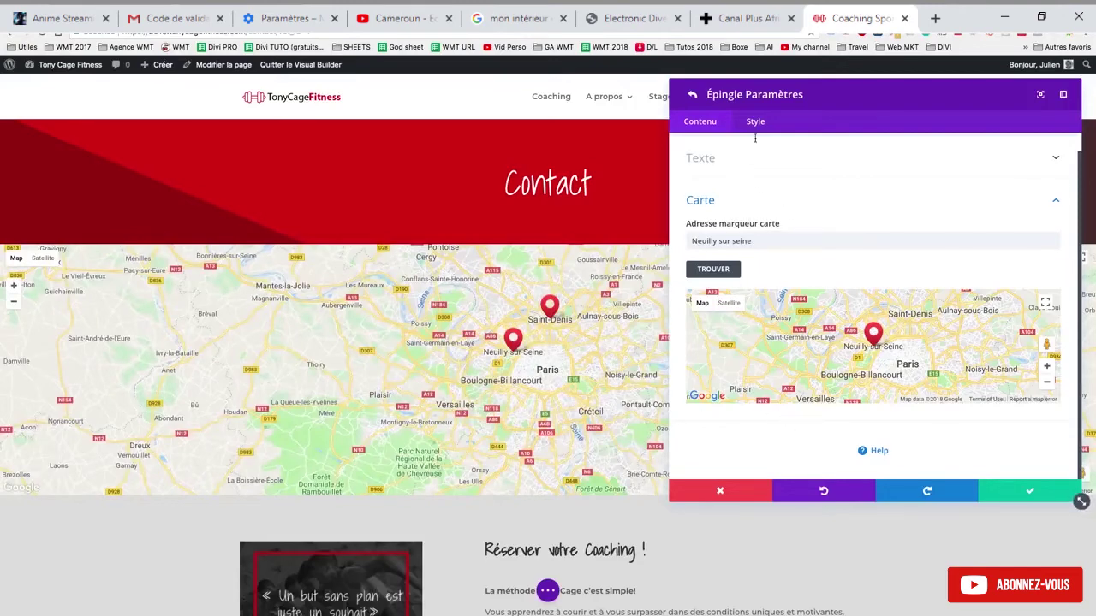
left_click(692, 96)
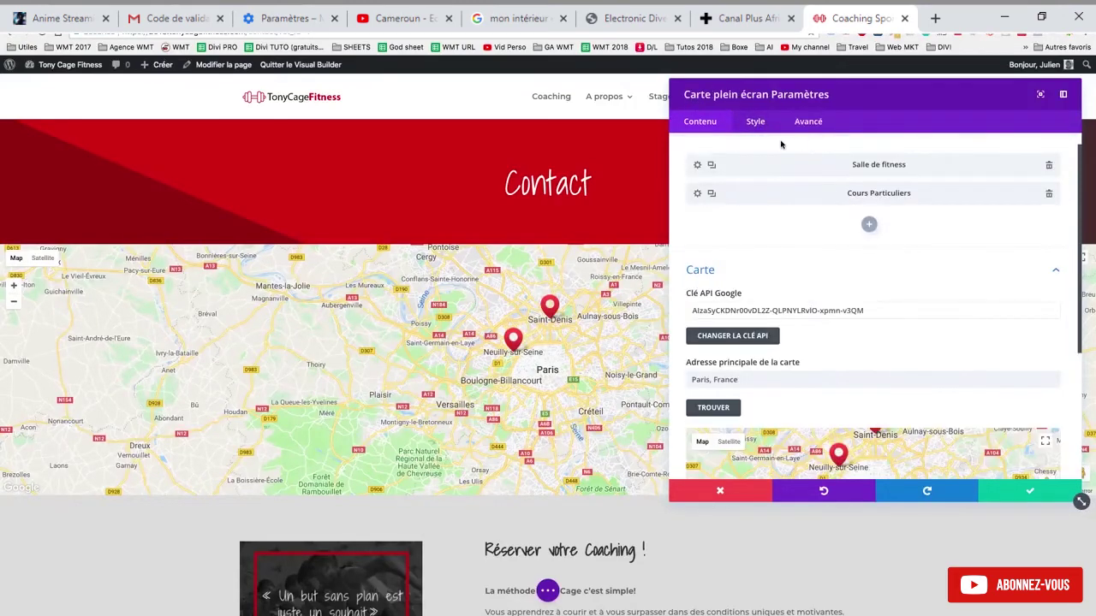
Lower the full-width map's Brightness filter to 97%
left_click(755, 120)
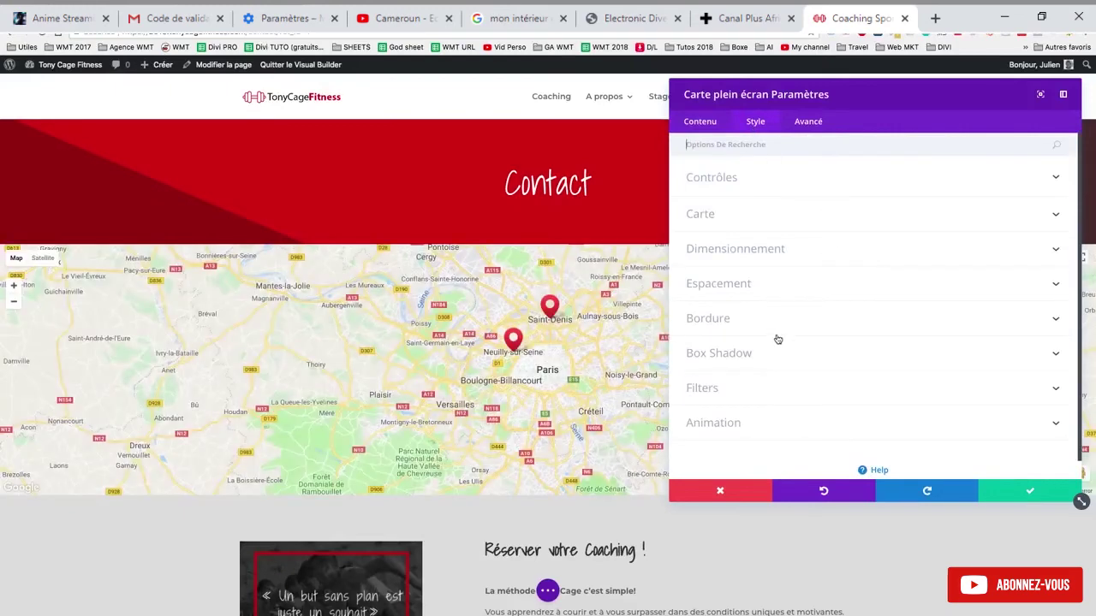
left_click(770, 387)
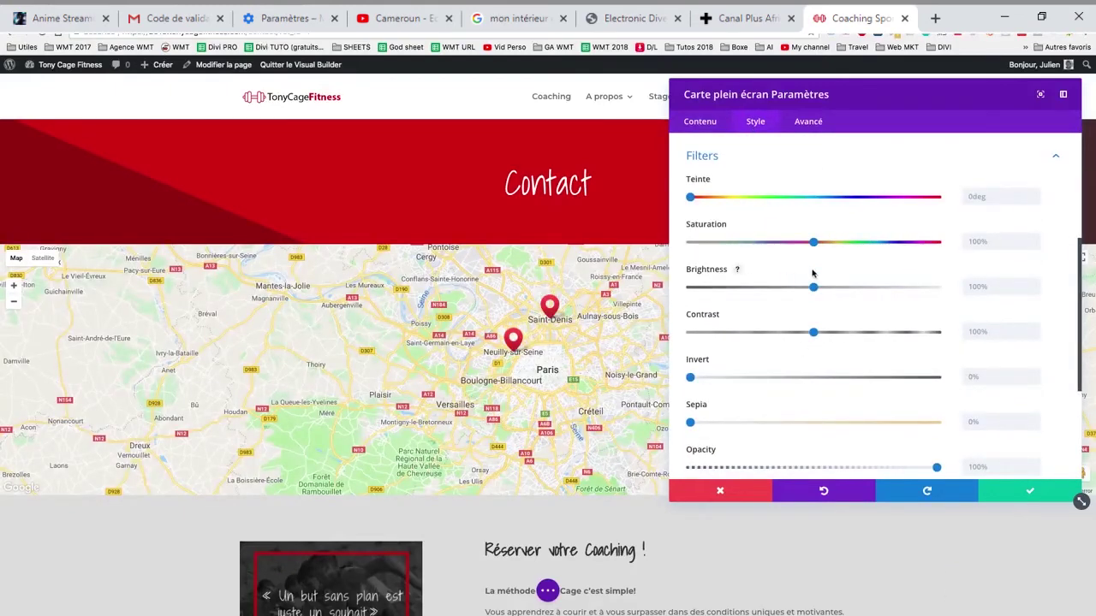
mouse_move(814, 289)
left_mouse_down()
mouse_move(895, 286)
mouse_move(744, 286)
mouse_move(809, 288)
left_mouse_up()
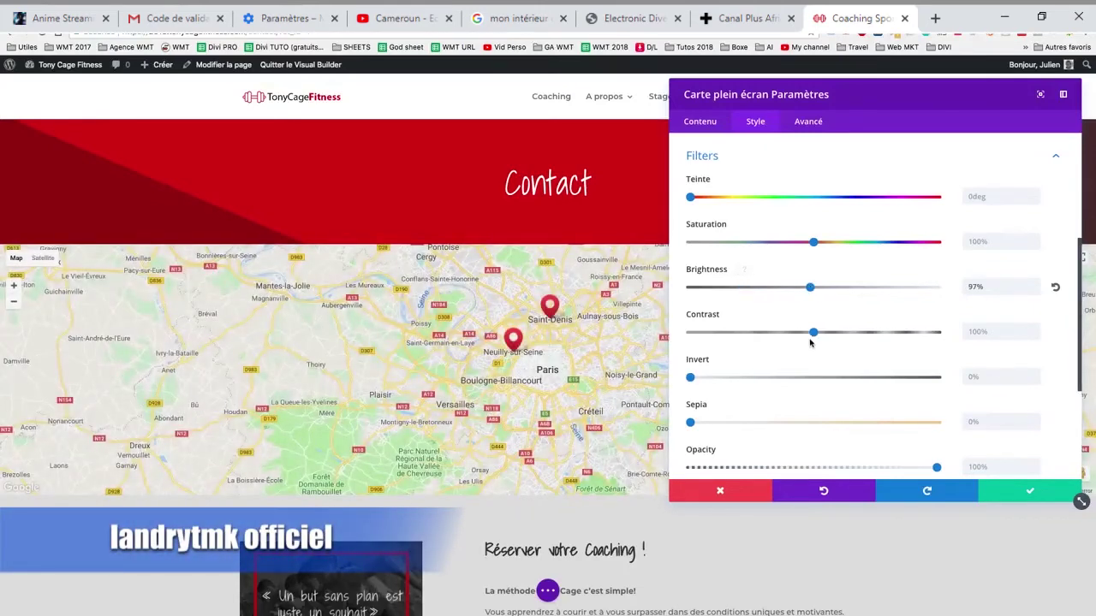
Try stronger contrast on the full-width map, reset it, and set Saturation to 17% and Brightness to 91%
left_click_drag(812, 334, 950, 323)
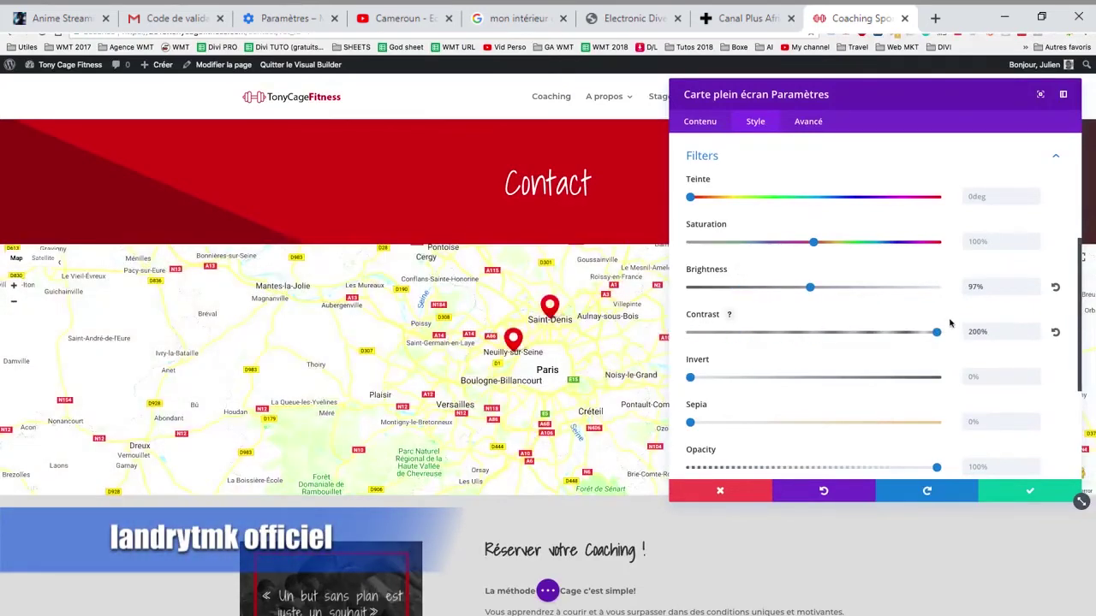
left_click(1053, 333)
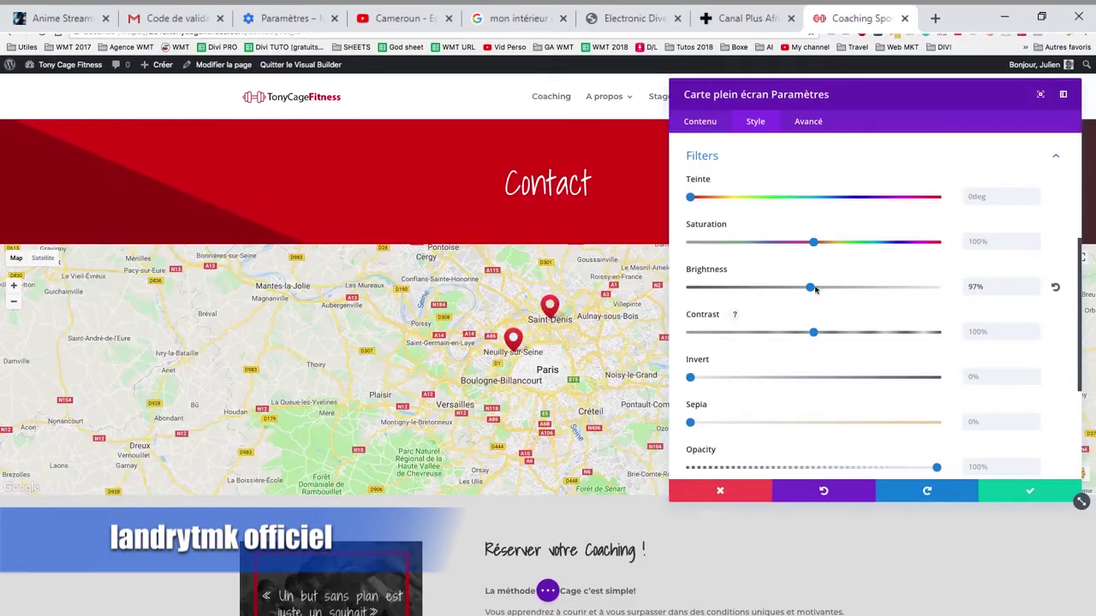
left_click_drag(812, 242, 707, 244)
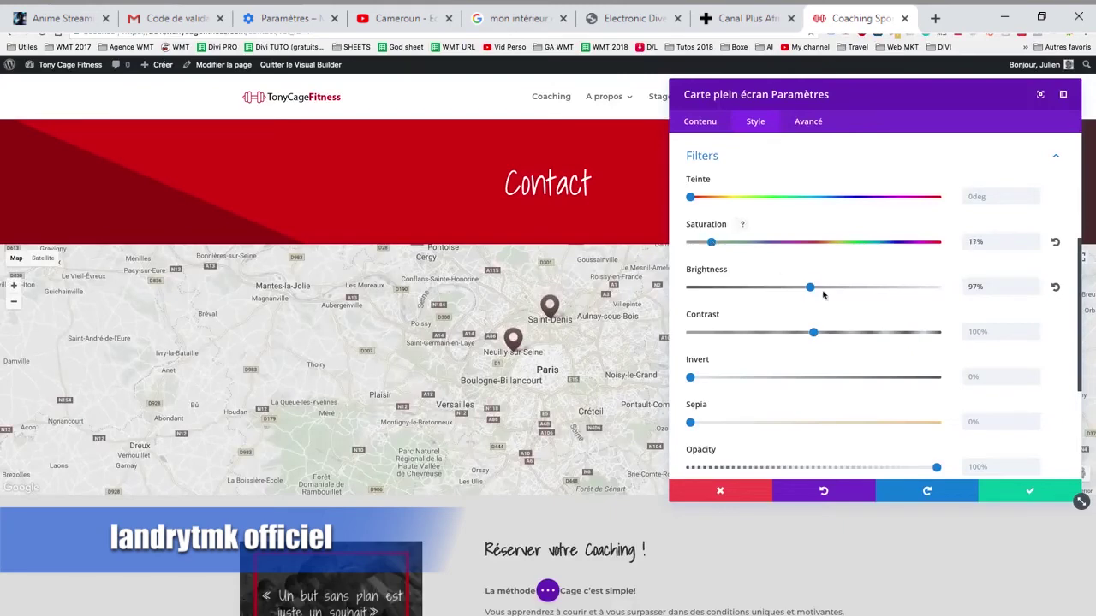
mouse_move(824, 290)
left_mouse_down()
mouse_move(856, 289)
mouse_move(765, 289)
mouse_move(805, 287)
left_mouse_up()
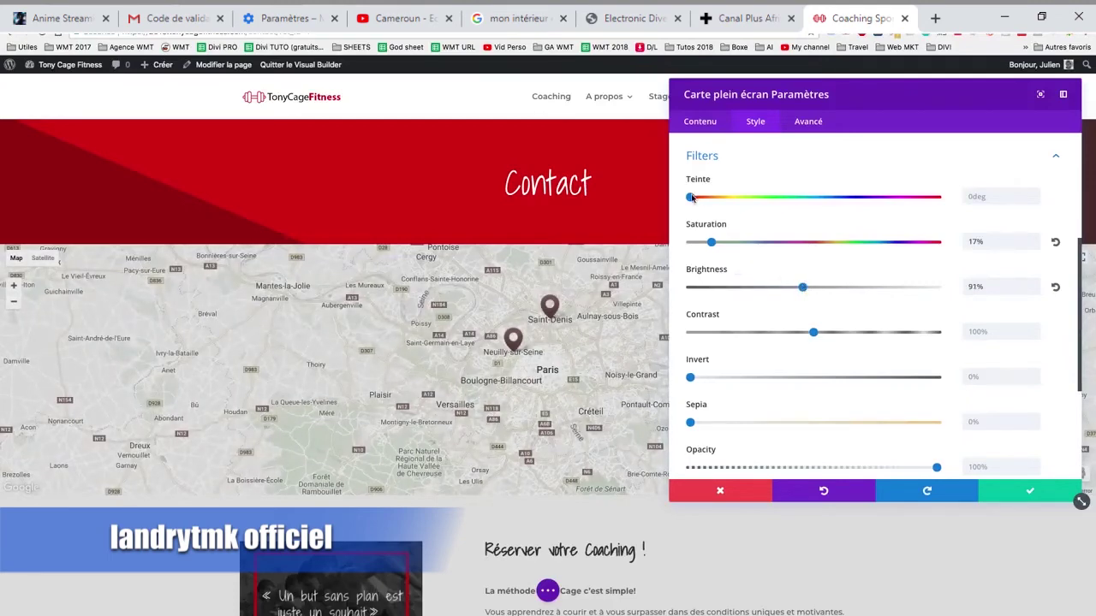
Try a 328deg Teinte filter on the full-width map and reset it
mouse_move(691, 196)
left_mouse_down()
mouse_move(921, 198)
mouse_move(677, 194)
left_mouse_up()
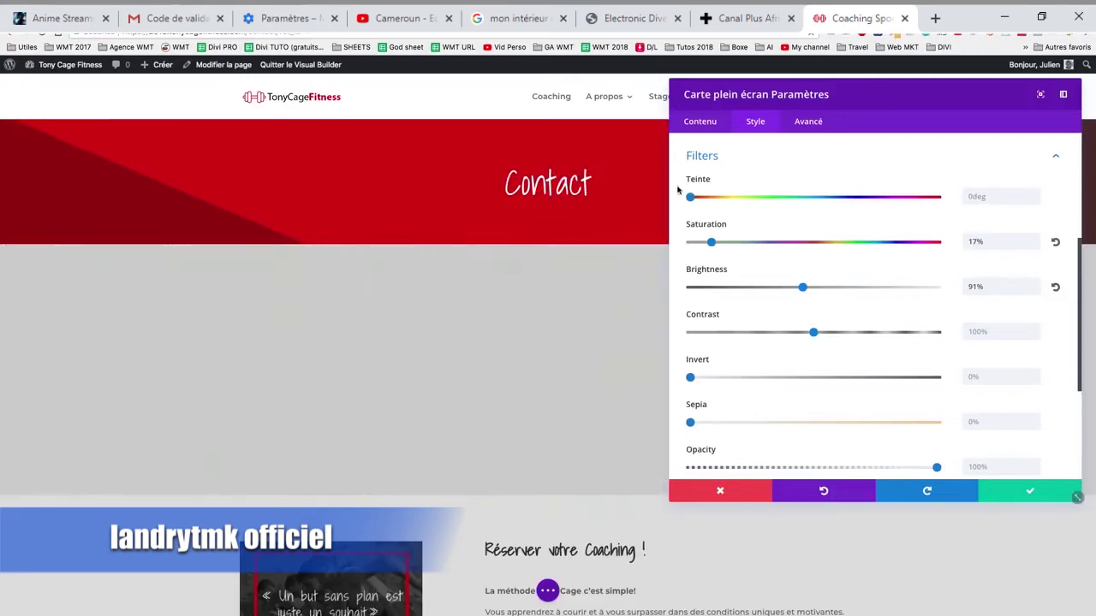
left_click_drag(690, 197, 719, 197)
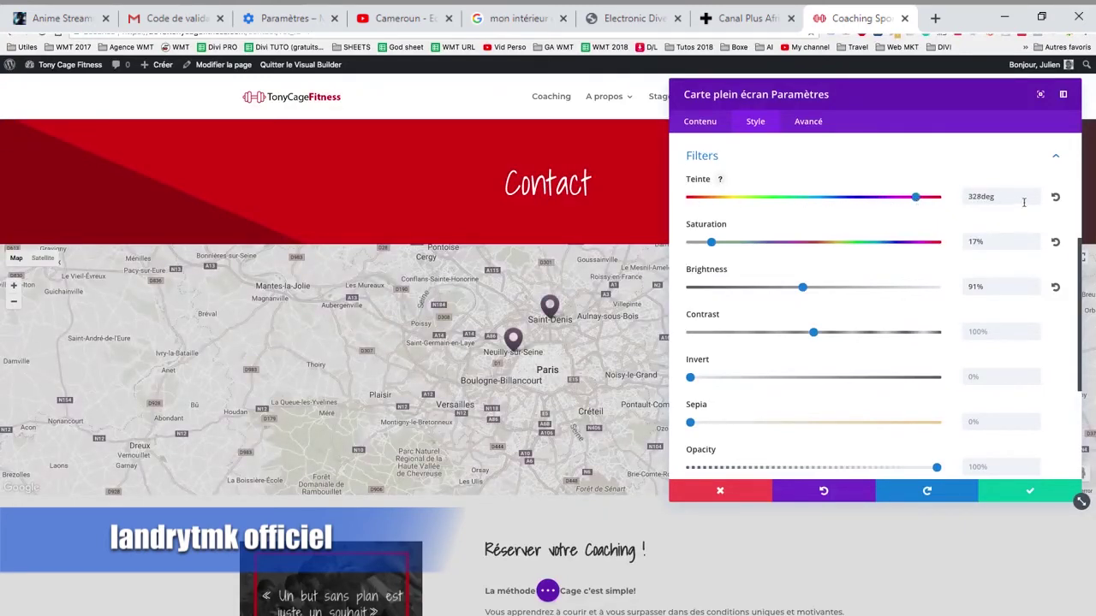
left_click(1055, 197)
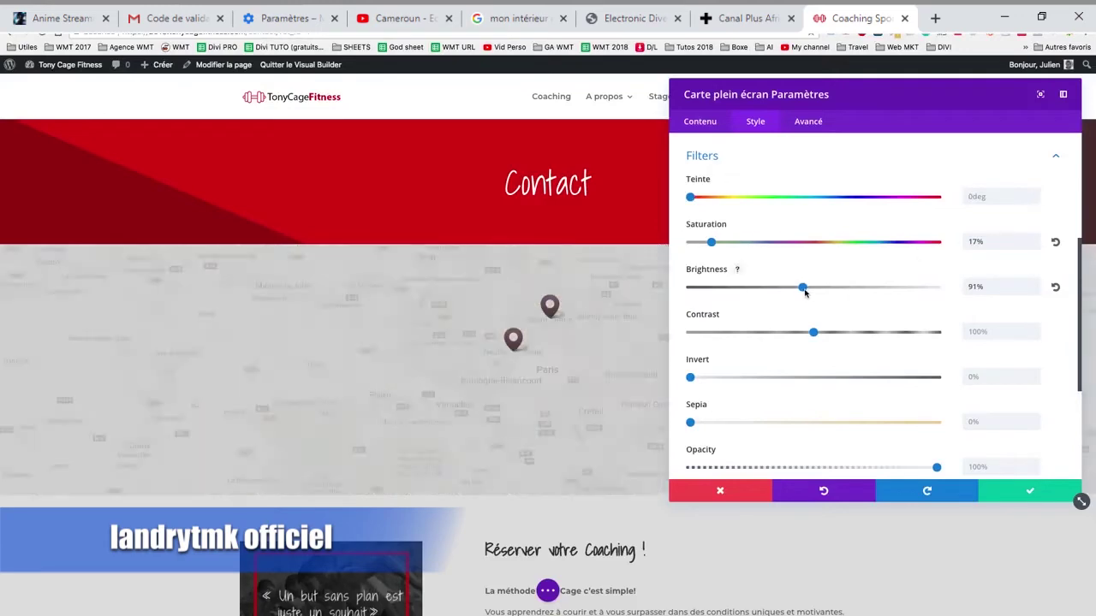
Set the full-width map's Brightness filter to 93% and Saturation to 7%, and save the map settings
left_click_drag(802, 288, 804, 291)
left_click_drag(709, 246, 700, 248)
scroll(868, 411, "down", 1)
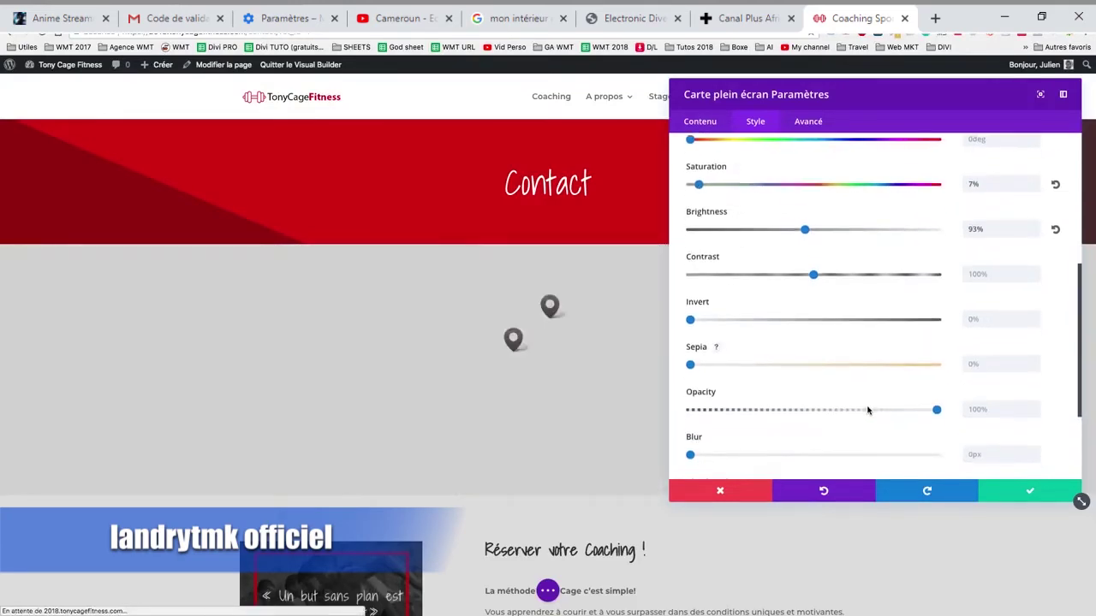
left_click_drag(690, 366, 662, 369)
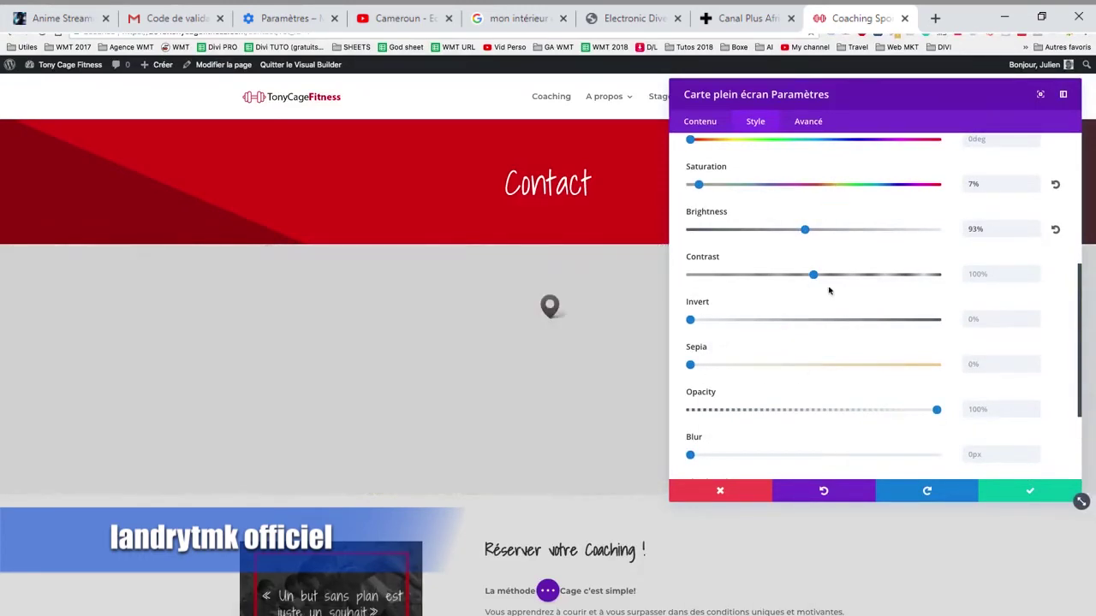
scroll(827, 296, "down", 3)
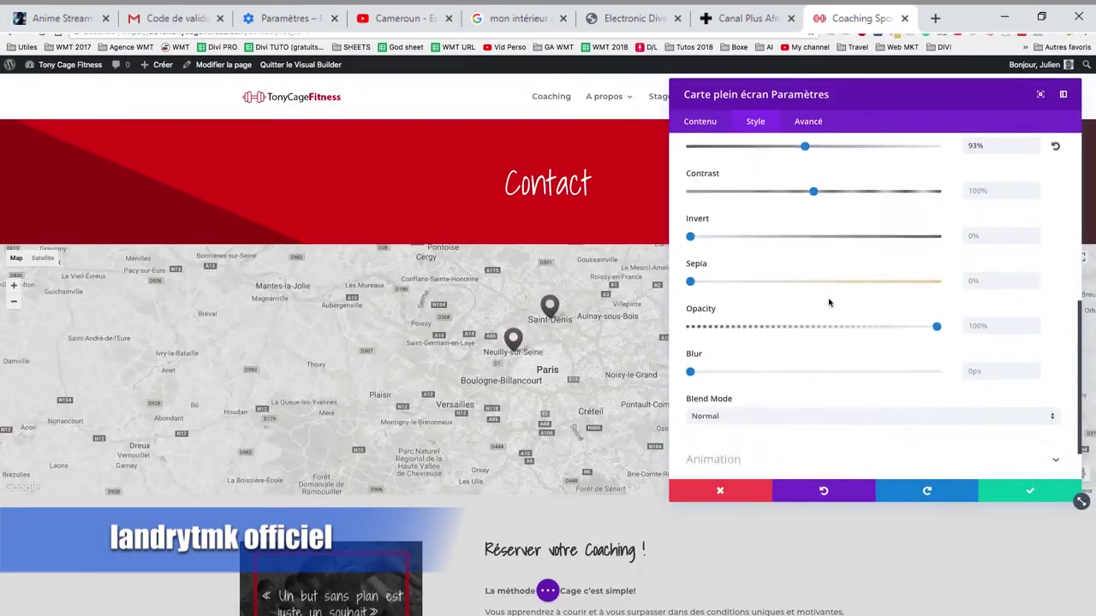
left_click(1019, 491)
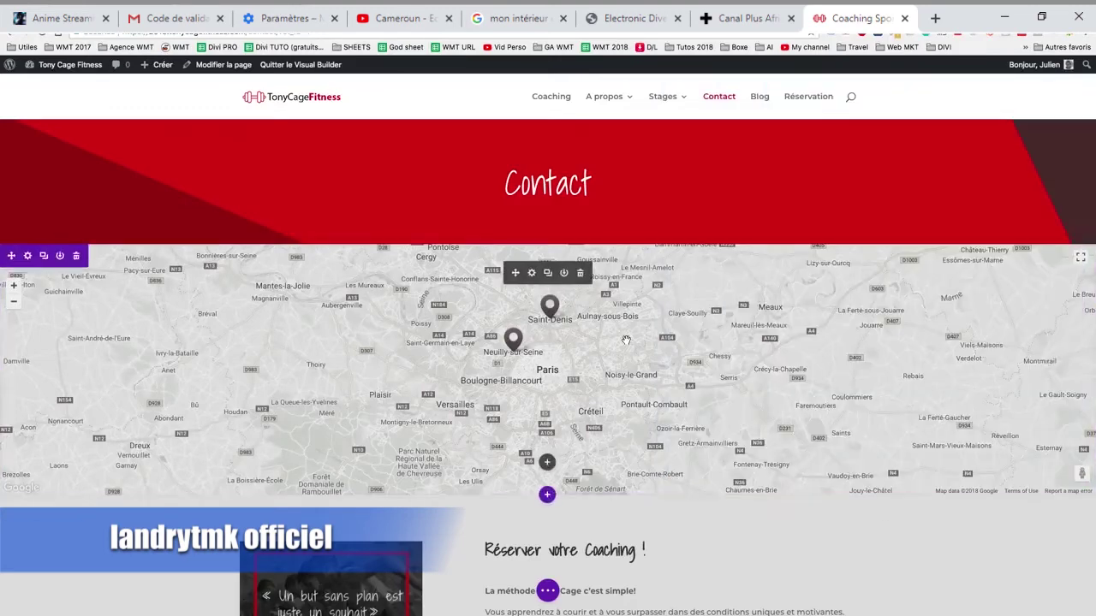
Test zooming the map with the mouse wheel and check its wheel-zoom and mobile control options in the settings
scroll(593, 411, "down", 2)
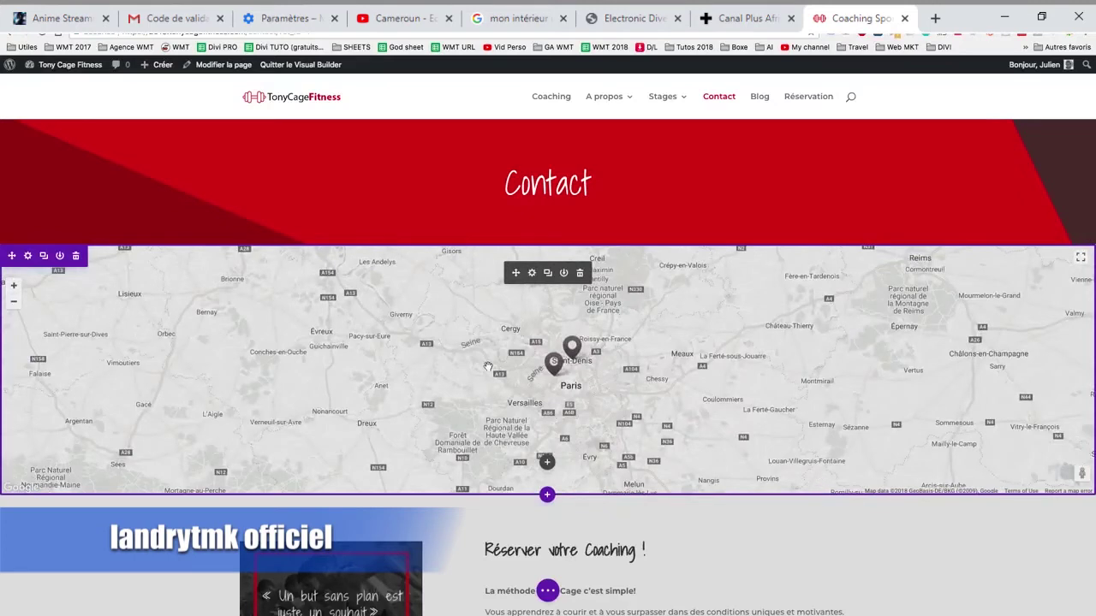
left_click(531, 274)
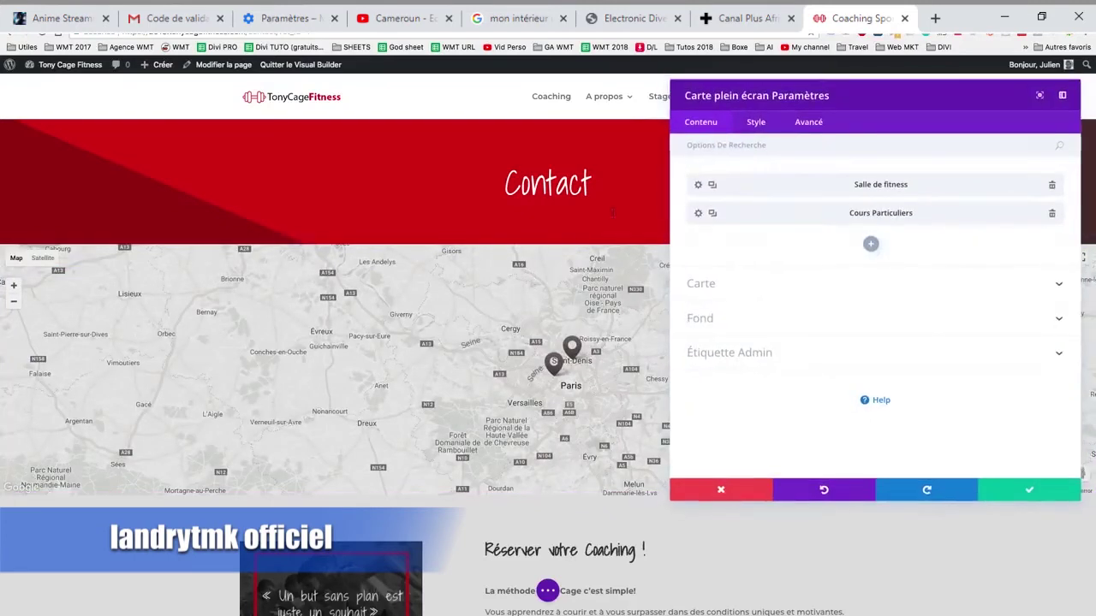
left_click(751, 121)
left_click(711, 178)
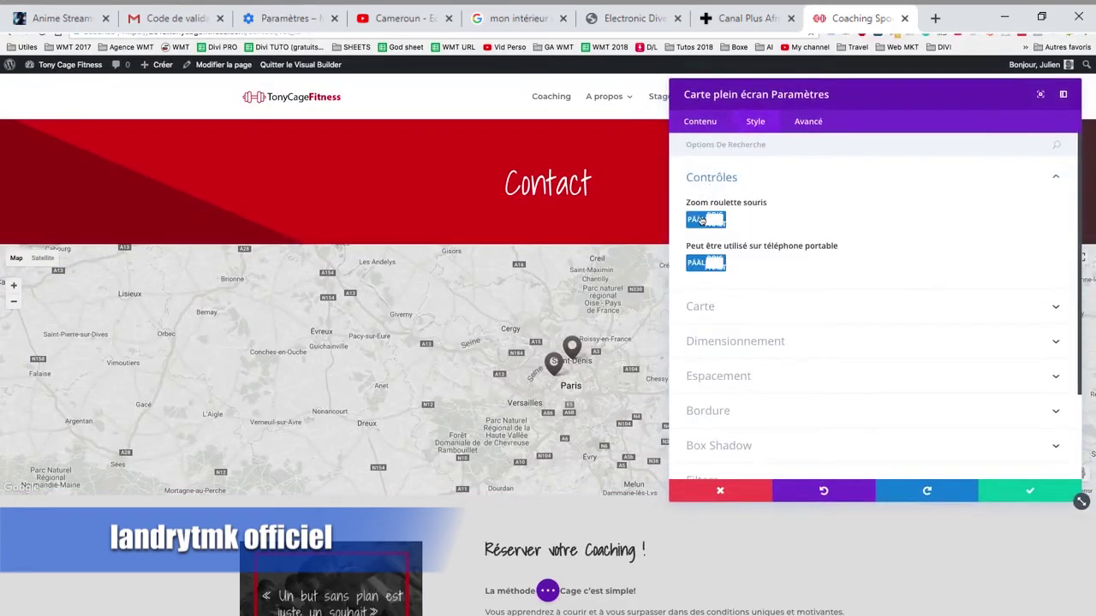
left_click(1023, 491)
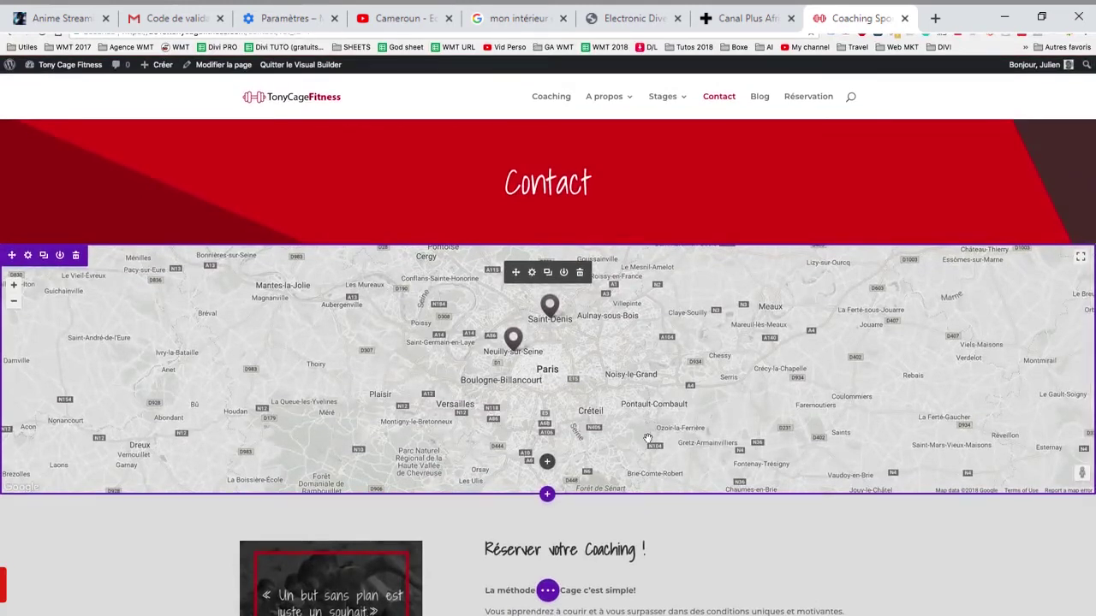
Insert a Normal section with a row of two equal columns below the map
left_click(547, 495)
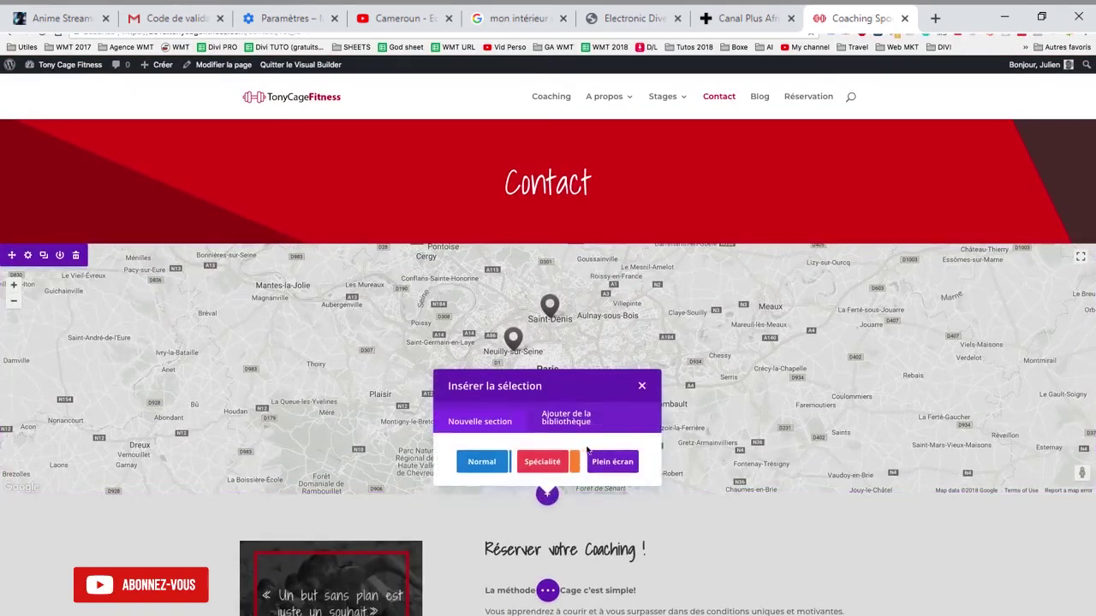
left_click(487, 462)
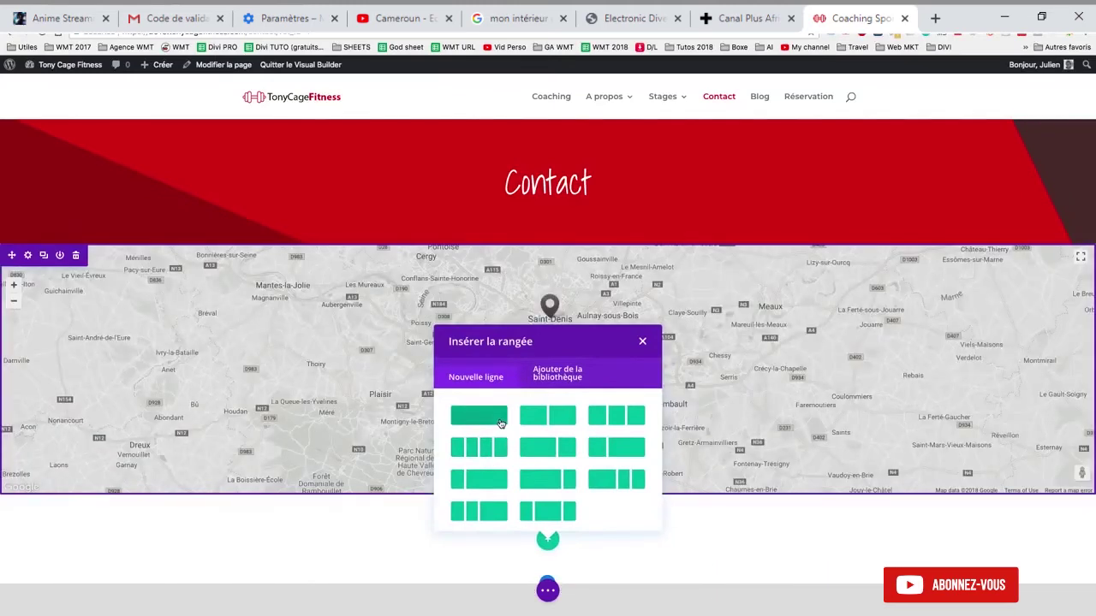
left_click(534, 416)
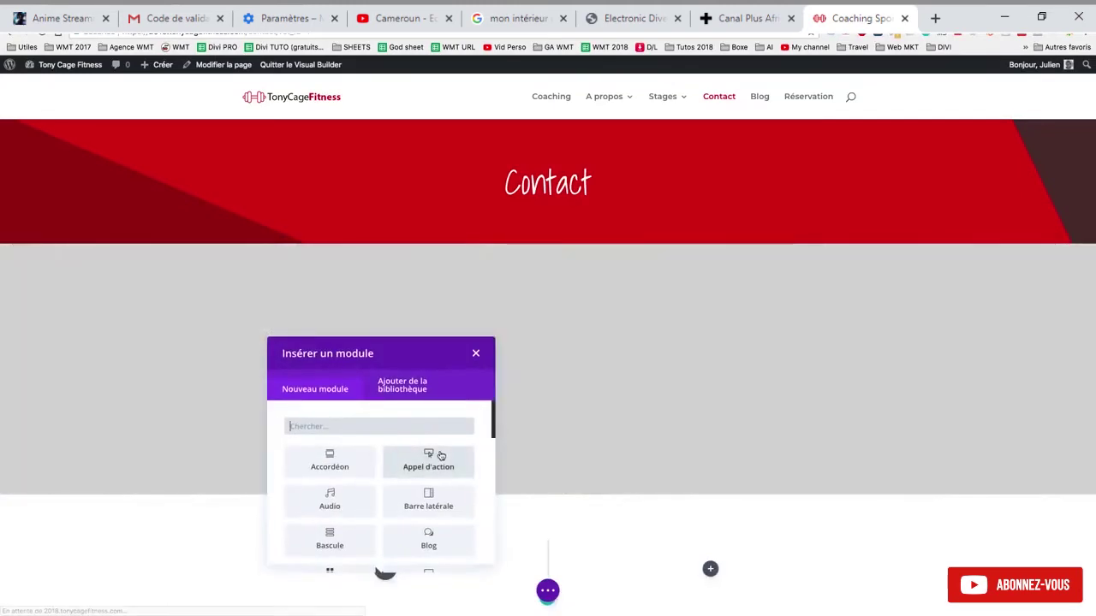
Add a contact form module with its default fields to the row's first column and save it
scroll(438, 454, "down", 2)
scroll(441, 456, "down", 2)
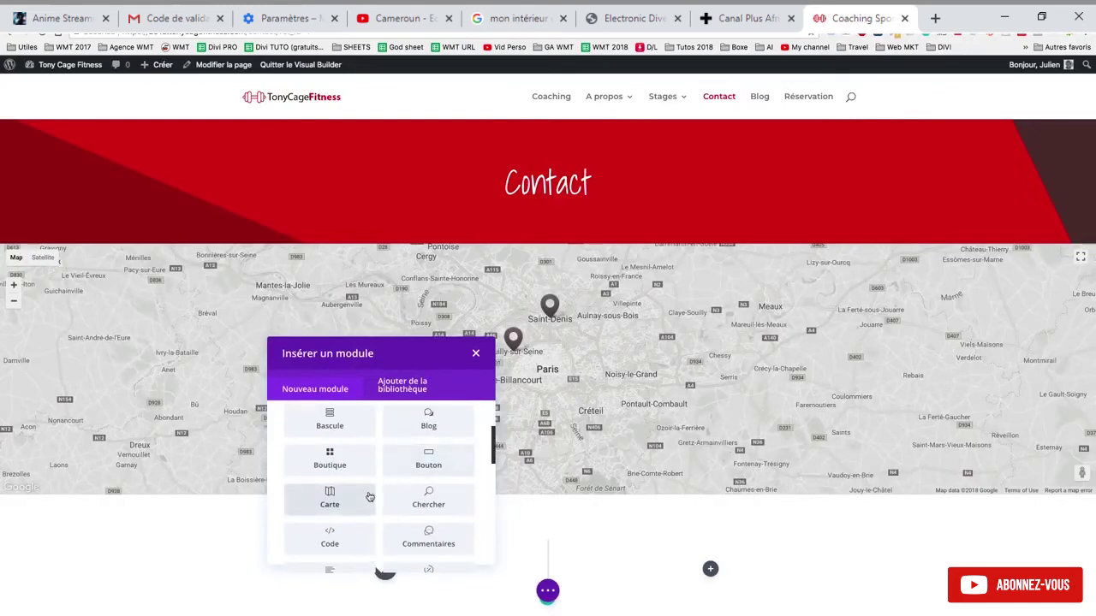
scroll(390, 522, "down", 3)
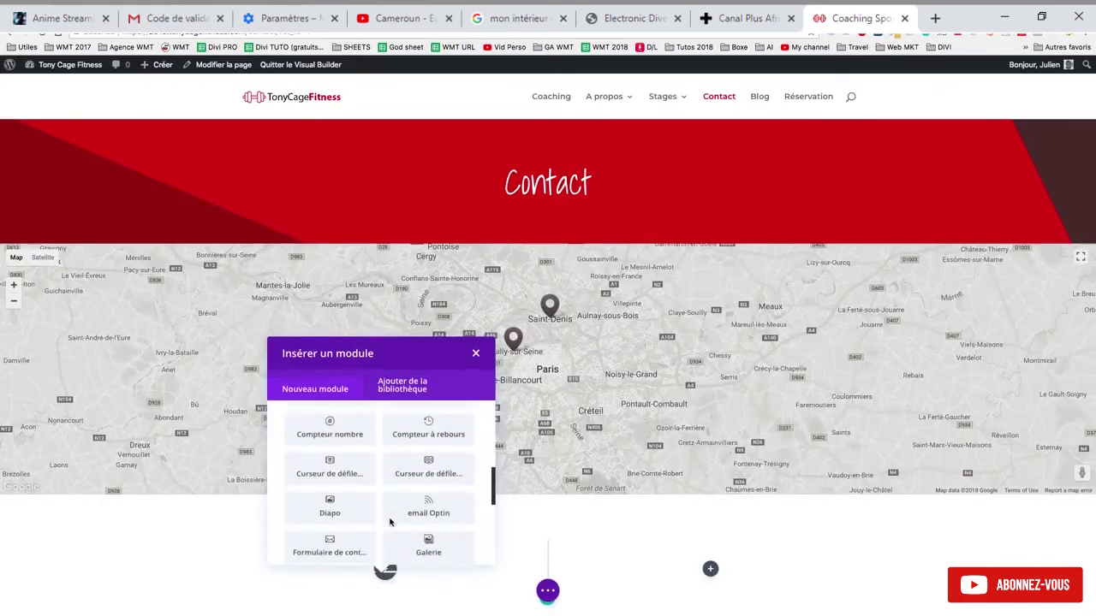
scroll(390, 522, "down", 1)
scroll(368, 504, "up", 2)
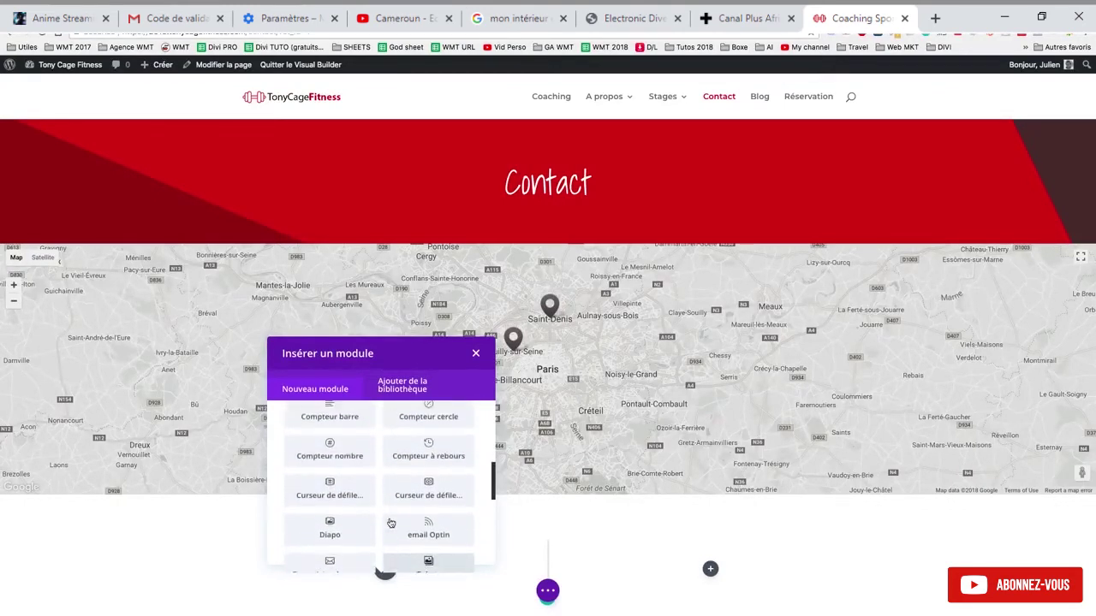
scroll(343, 488, "down", 3)
left_click(330, 477)
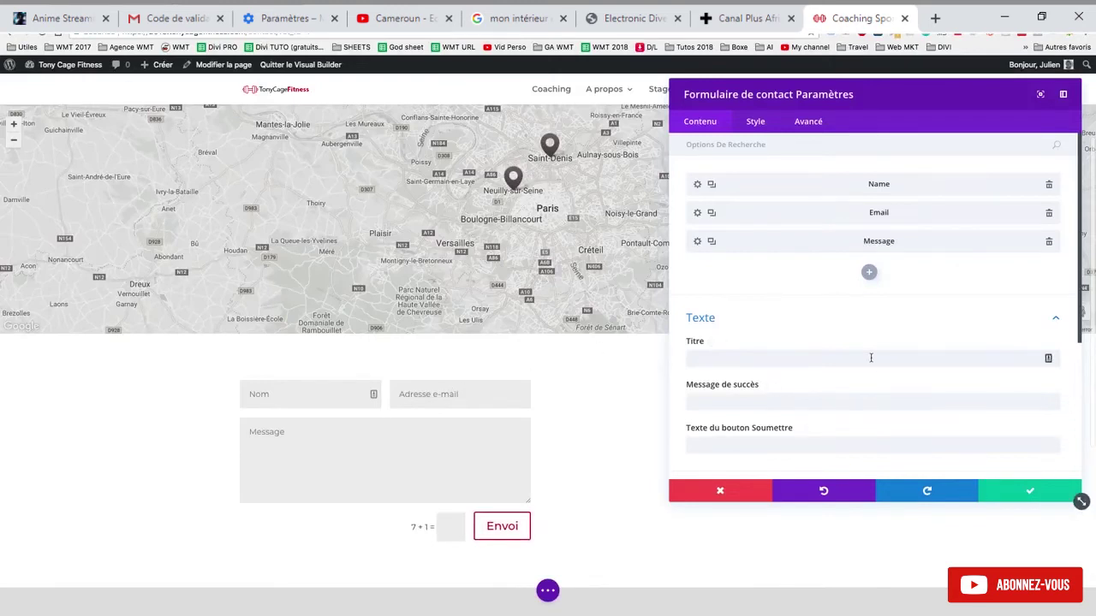
scroll(819, 311, "down", 3)
scroll(775, 272, "up", 3)
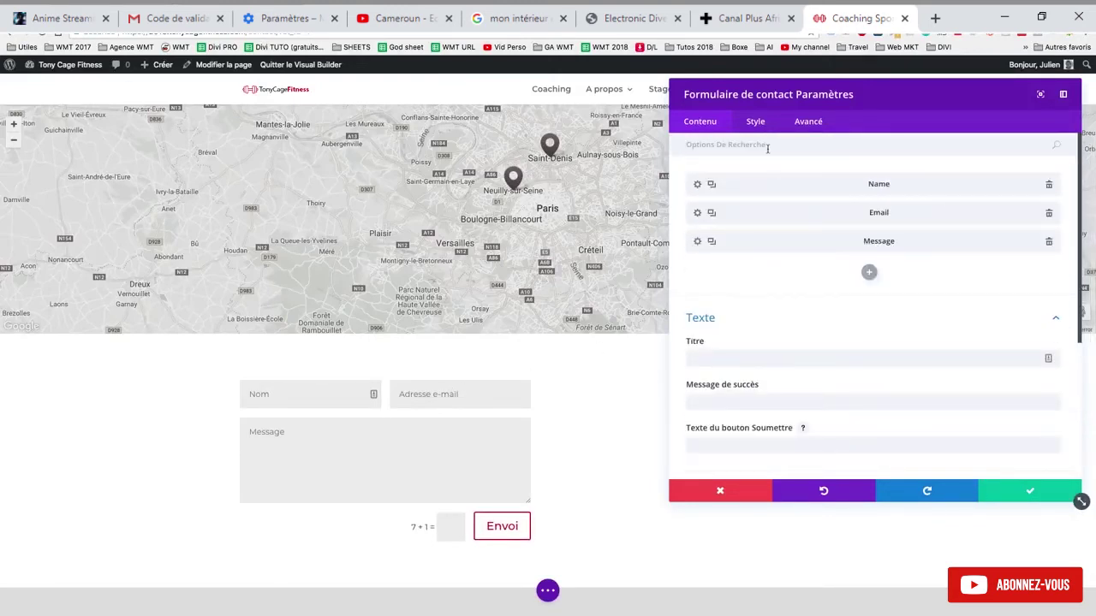
left_click(1002, 485)
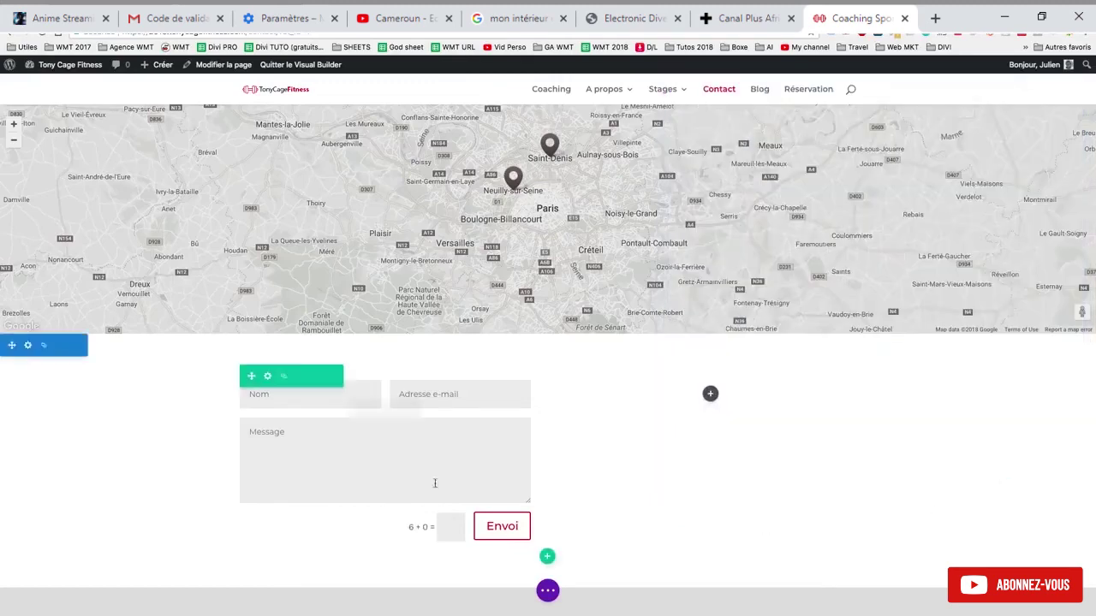
Add a text module reading "Horaires de cours" as Heading 2 to the row's second column and save it
left_click(709, 394)
type("Text")
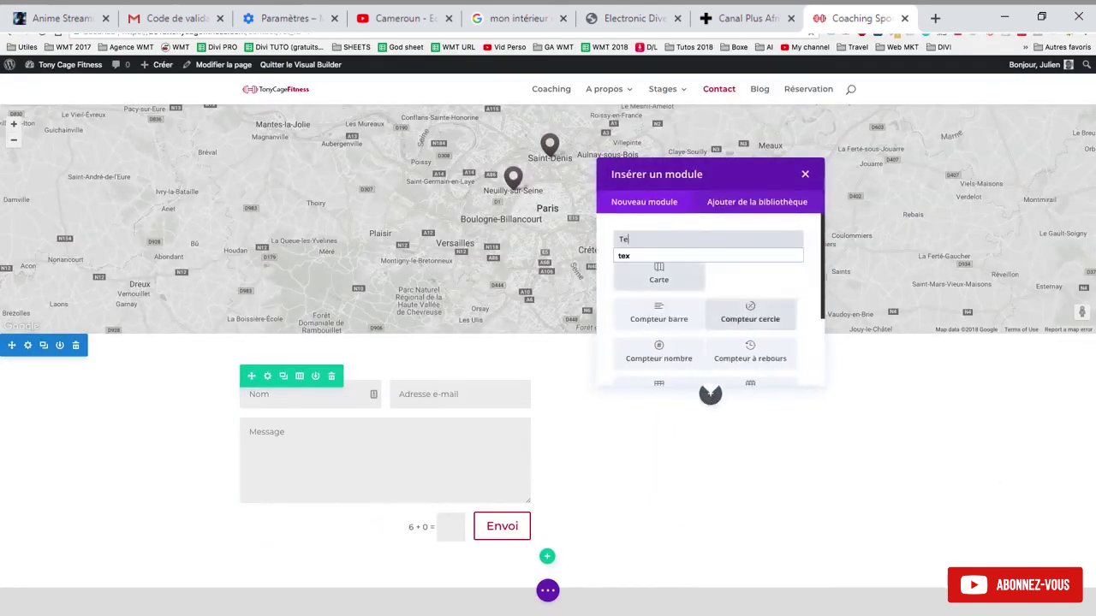
left_click(684, 275)
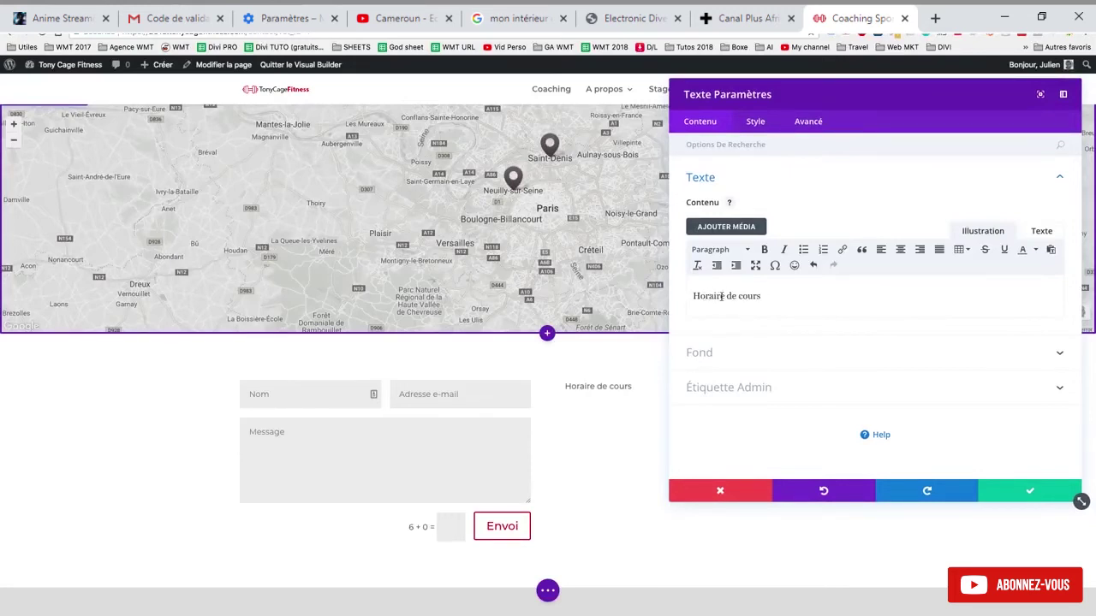
left_click(723, 257)
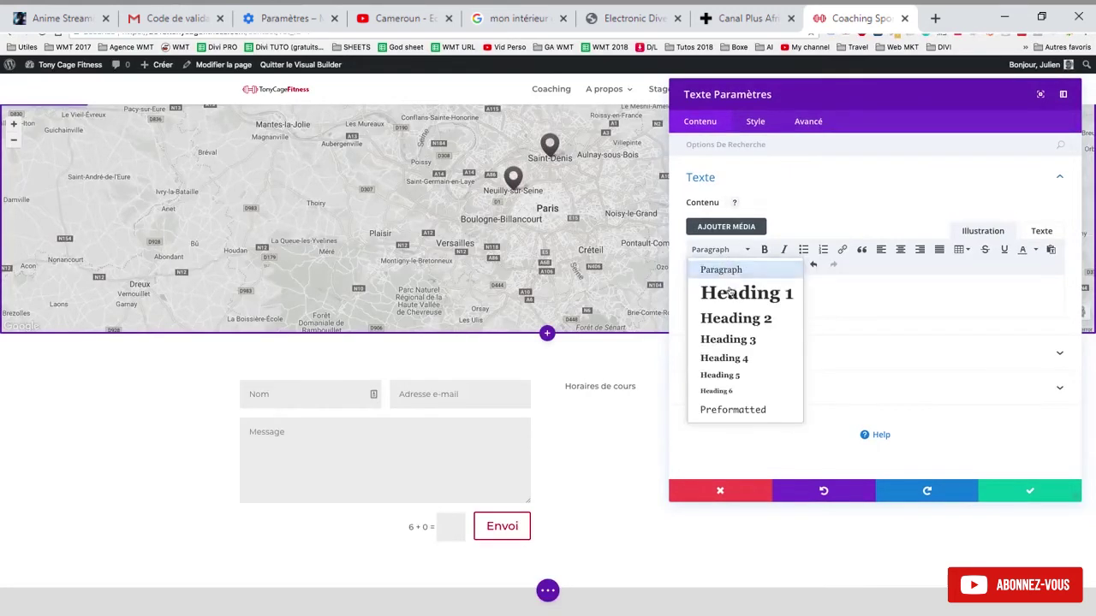
left_click(726, 316)
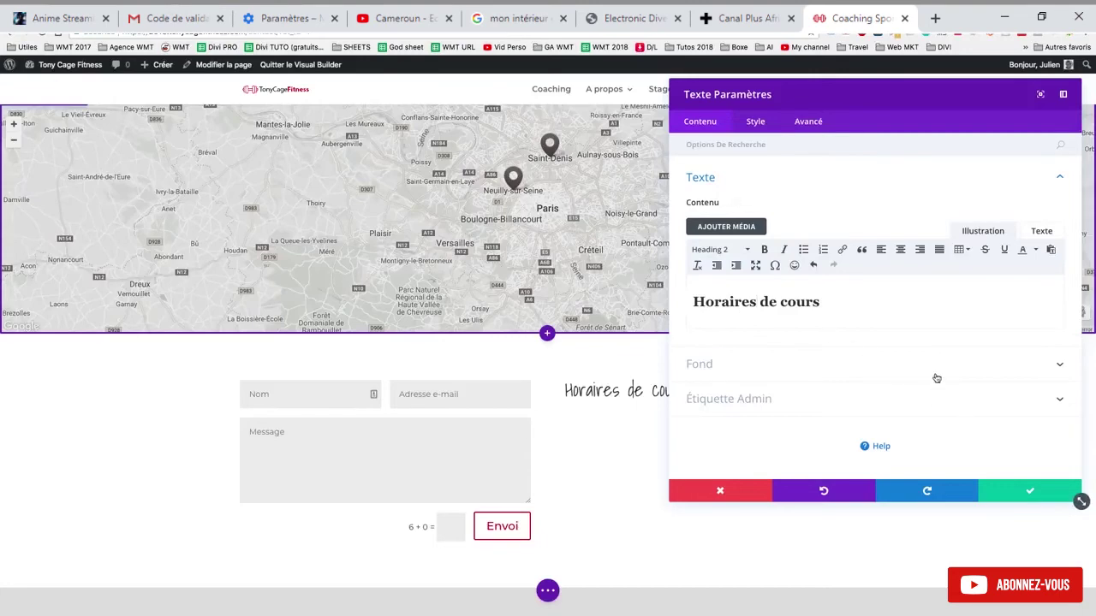
left_click(1010, 491)
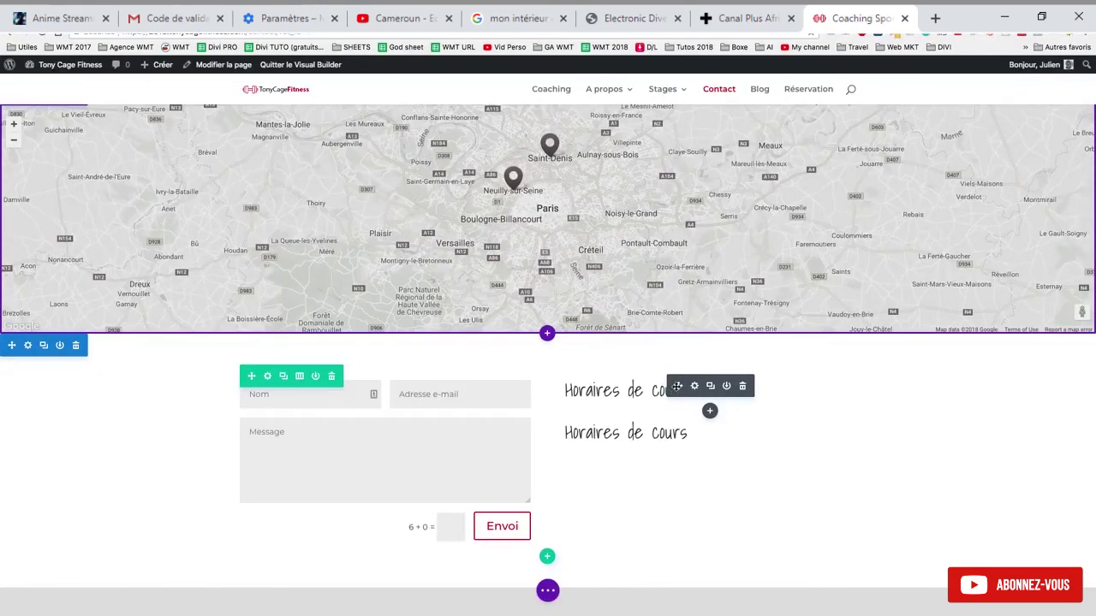
Duplicate the "Horaires de cours" heading, move the copy above the contact form, and change its text to "Contactez-moi !"
left_click_drag(676, 386, 417, 392)
triple_click(342, 390)
type("Contactezoi")
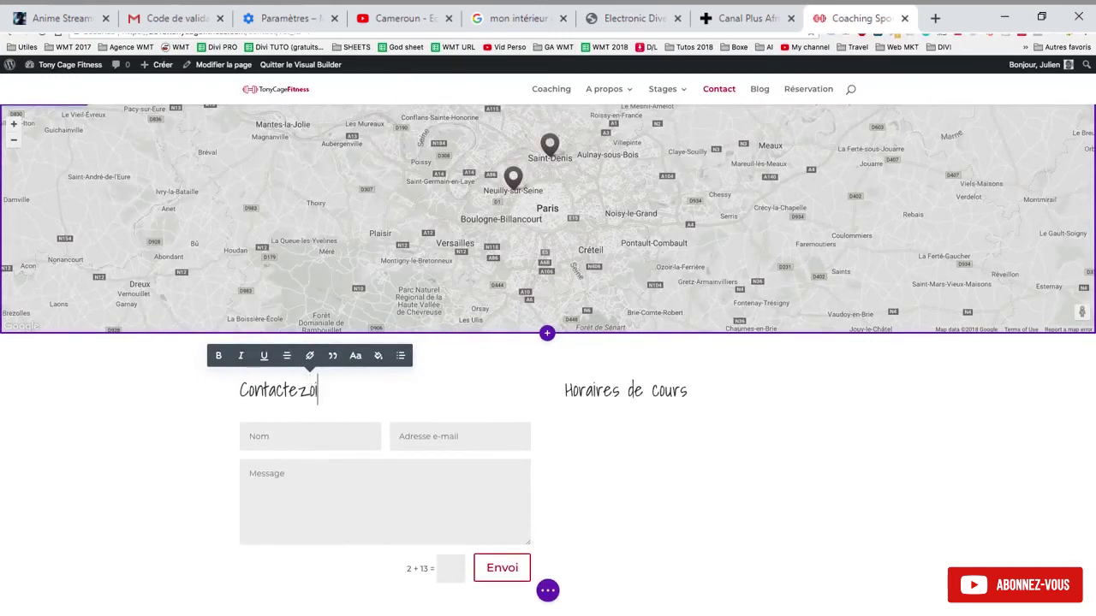
left_click(308, 406)
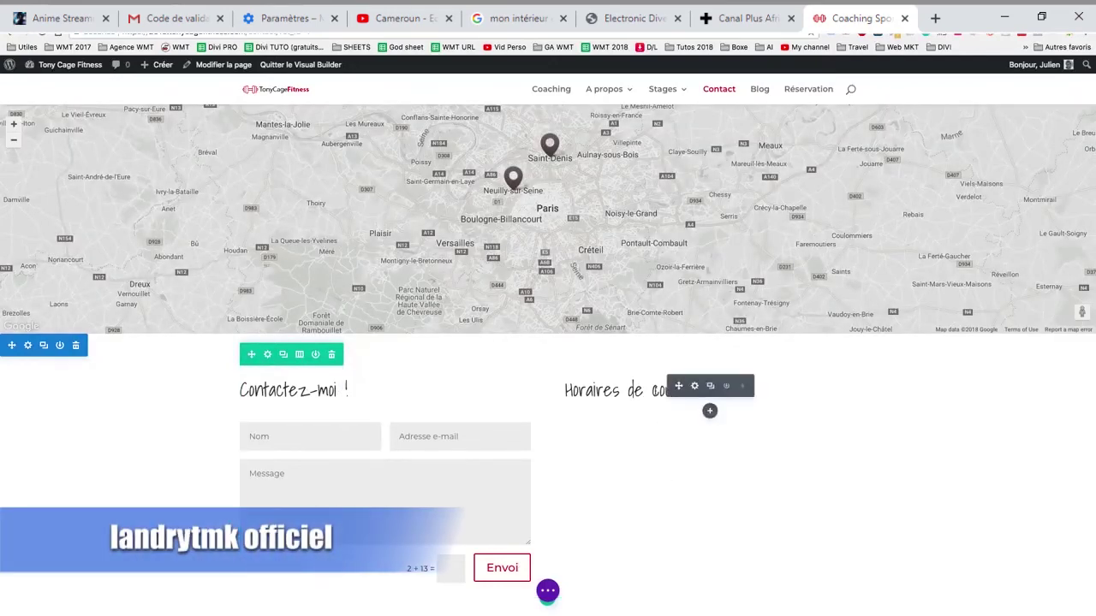
Add a text module under "Horaires de cours" listing the daily Cours débutant, Cours avancé and Cours Pro hours, and save it
left_click(709, 411)
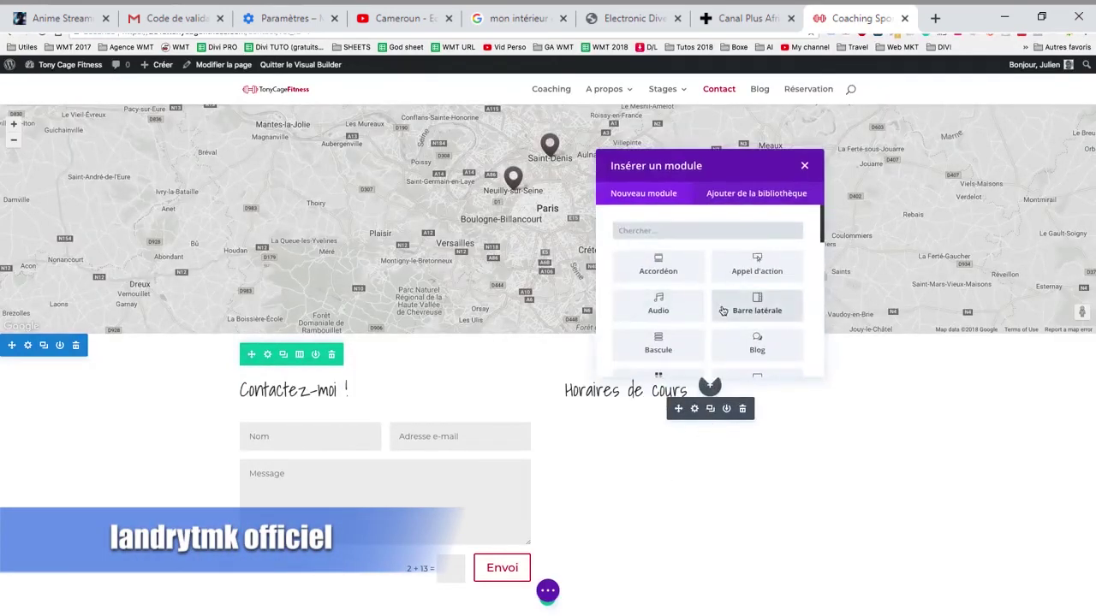
type("tex")
left_click(689, 283)
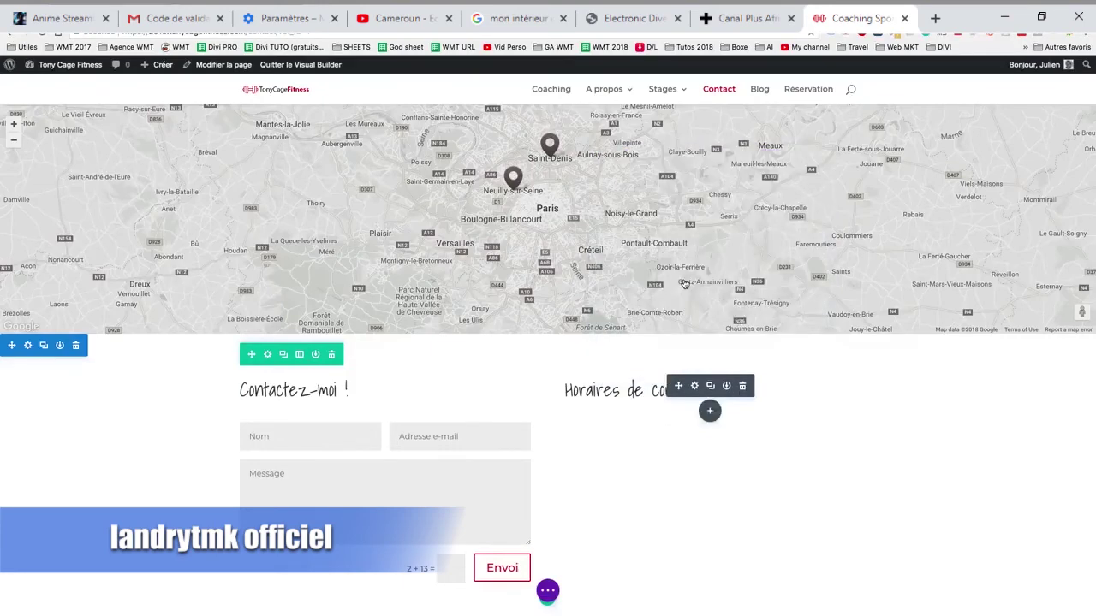
left_click(735, 315)
type("Il y a des cours chaque jour Cours débutant: de 9 à 11h Cours avancé: 11h30 à 12h30 et 18 à 20h Cours Pro : 14h à 17h")
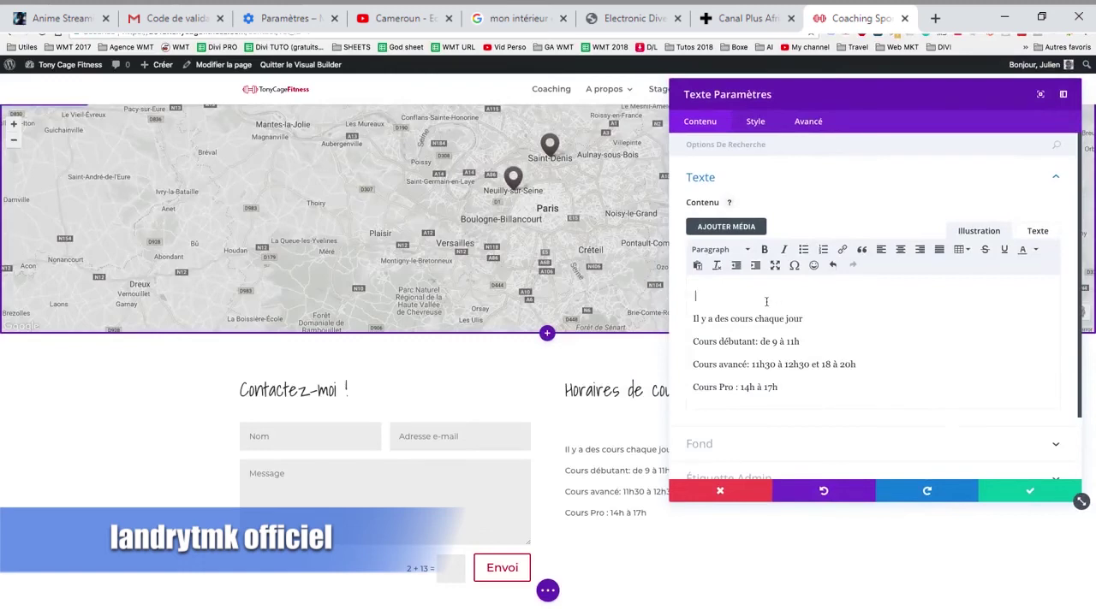
key("Delete")
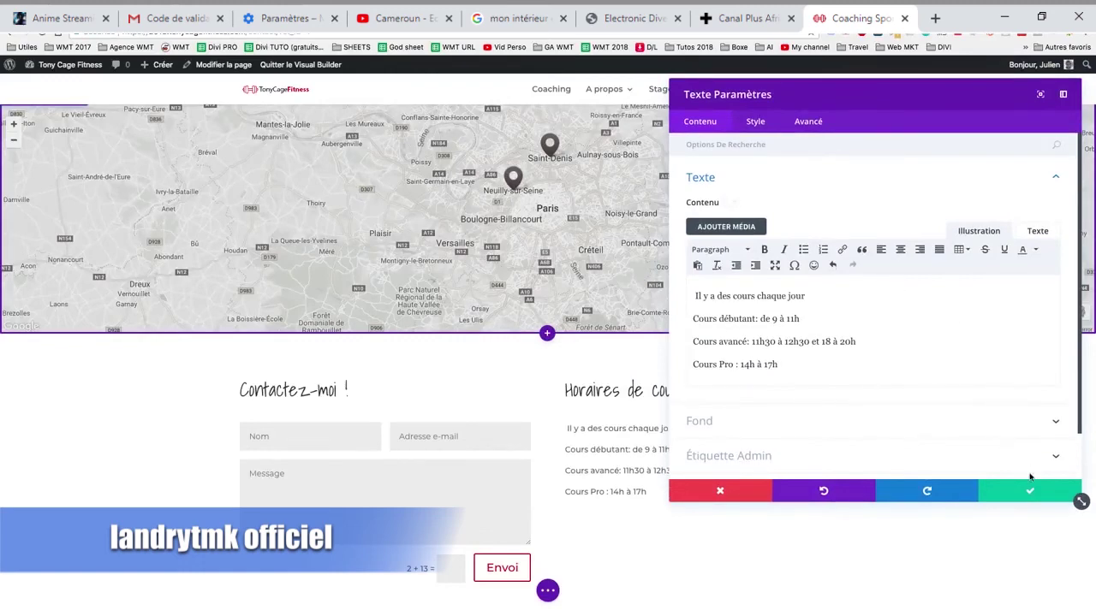
left_click(1030, 490)
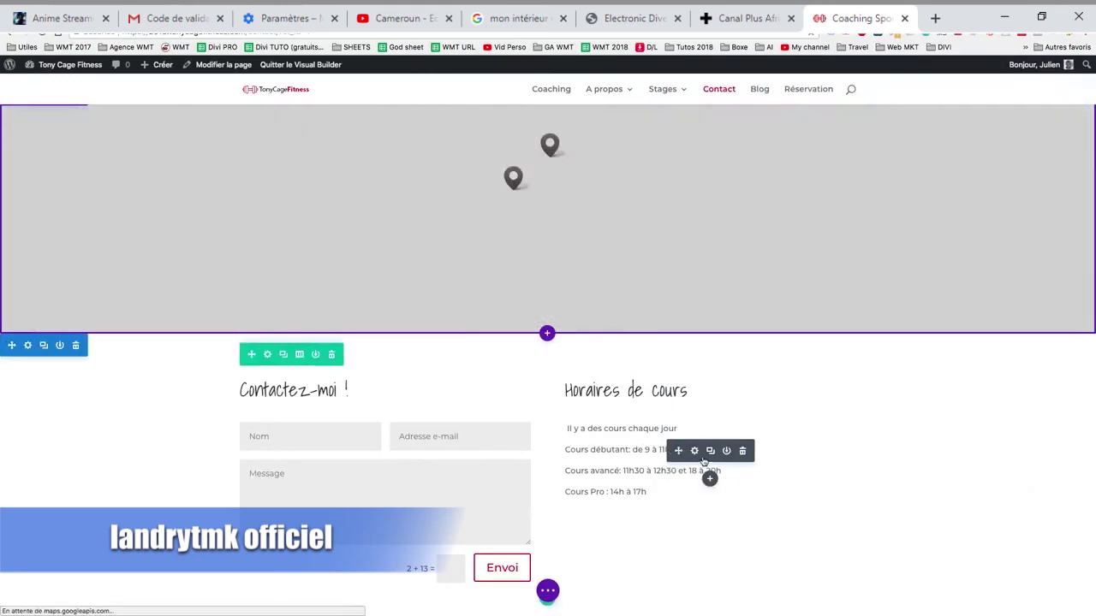
Give the class hours text module a left inner margin of 20px and save it
left_click(694, 450)
left_click(755, 122)
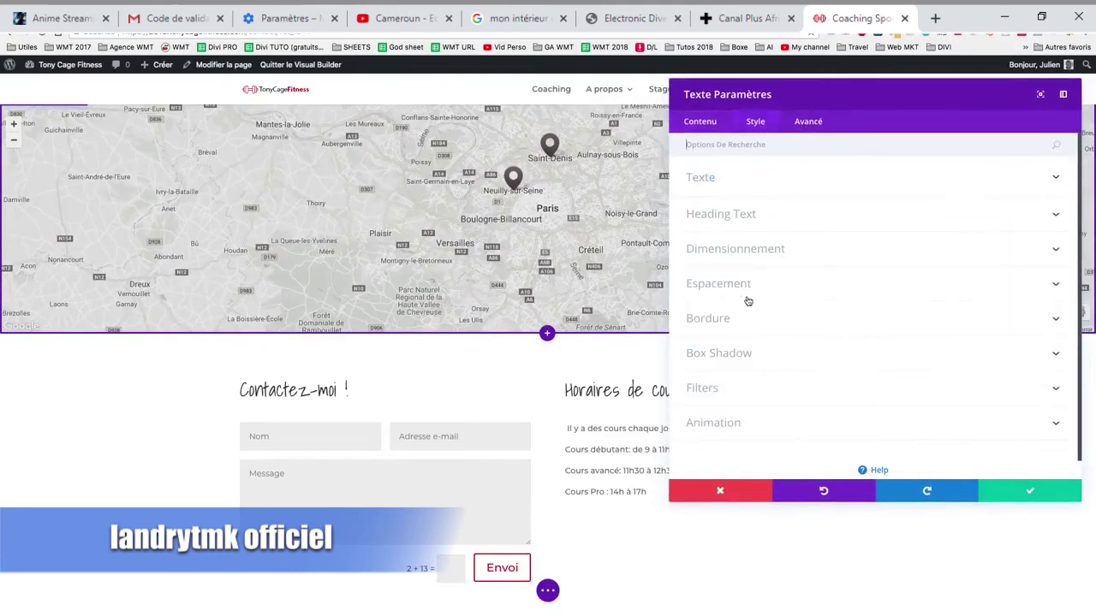
left_click(722, 286)
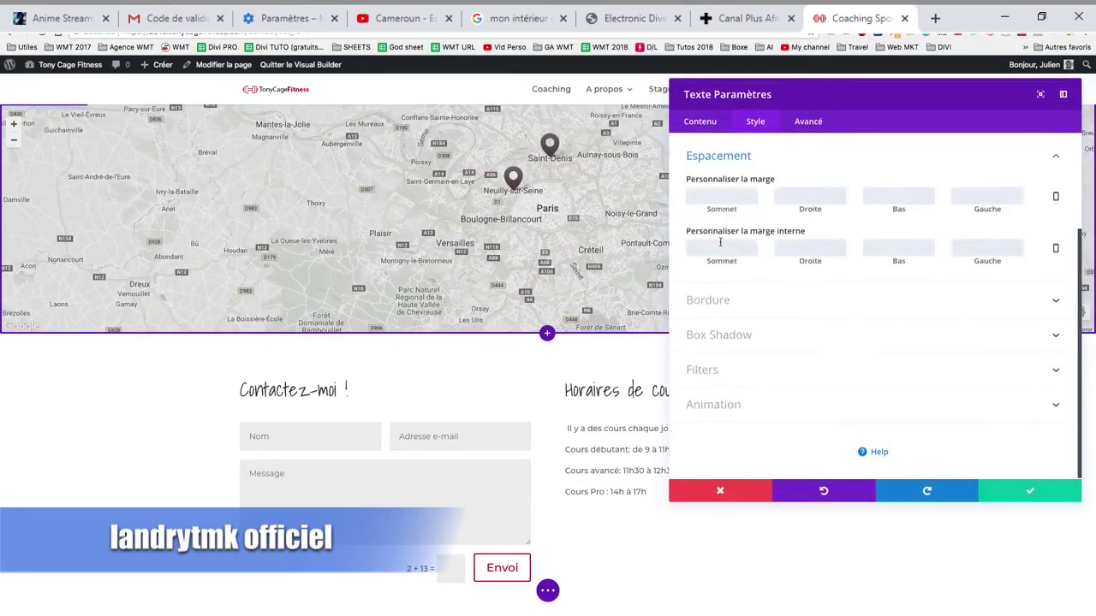
left_click(998, 247)
type("20px")
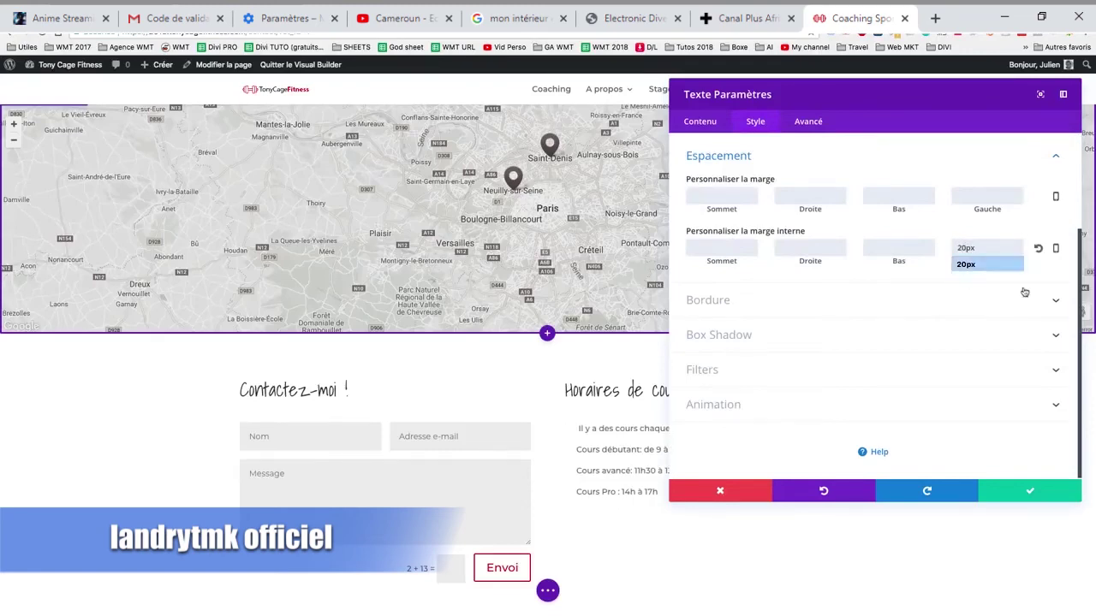
left_click(1031, 491)
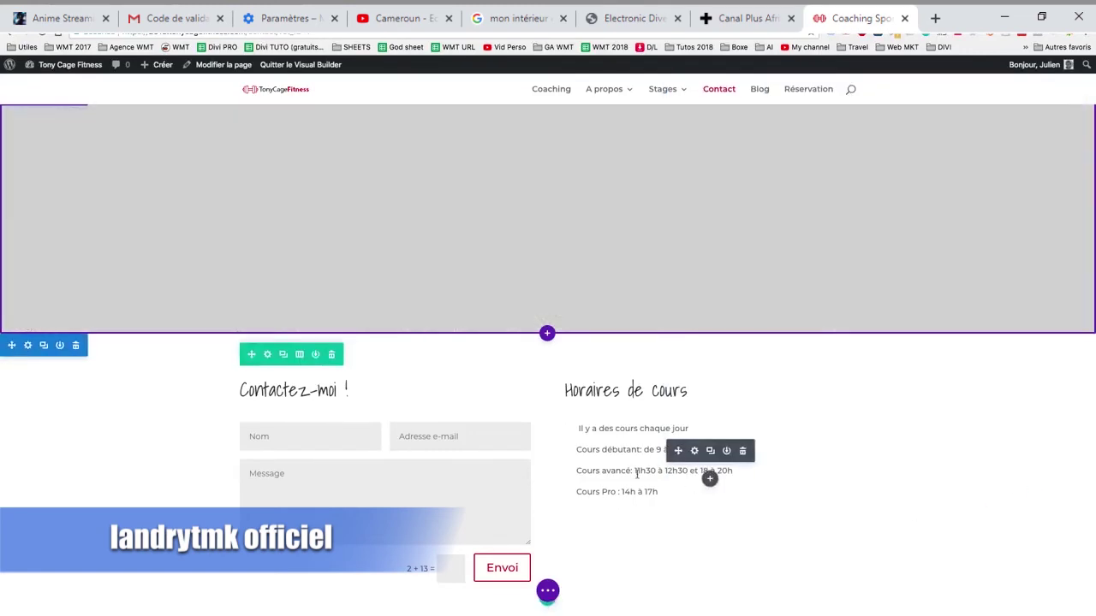
Review the contact and booking sections and save the page
scroll(637, 473, "down", 3)
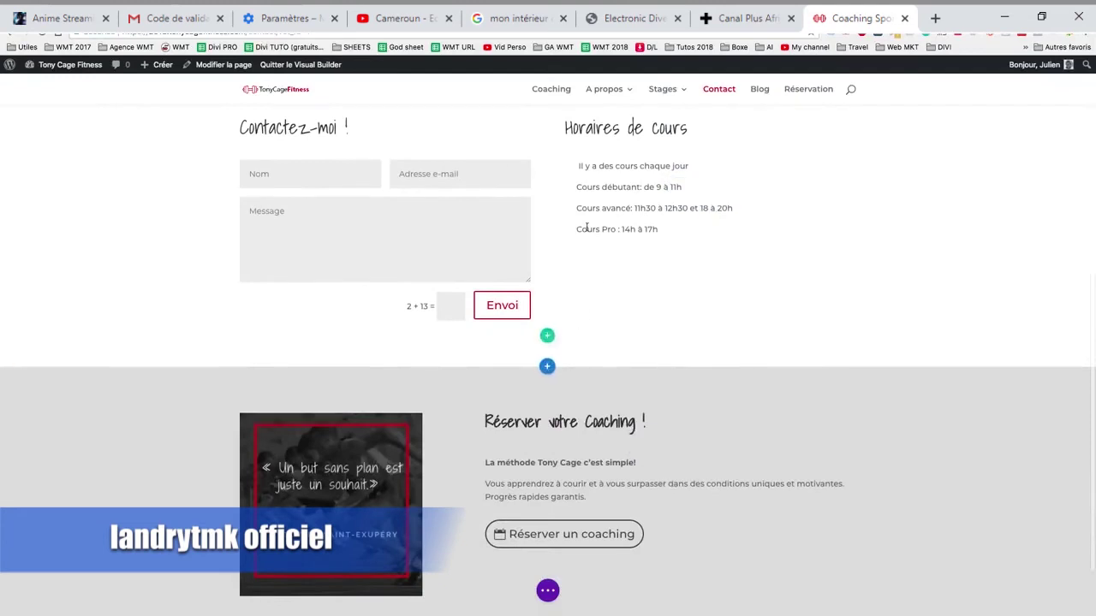
scroll(587, 224, "up", 1)
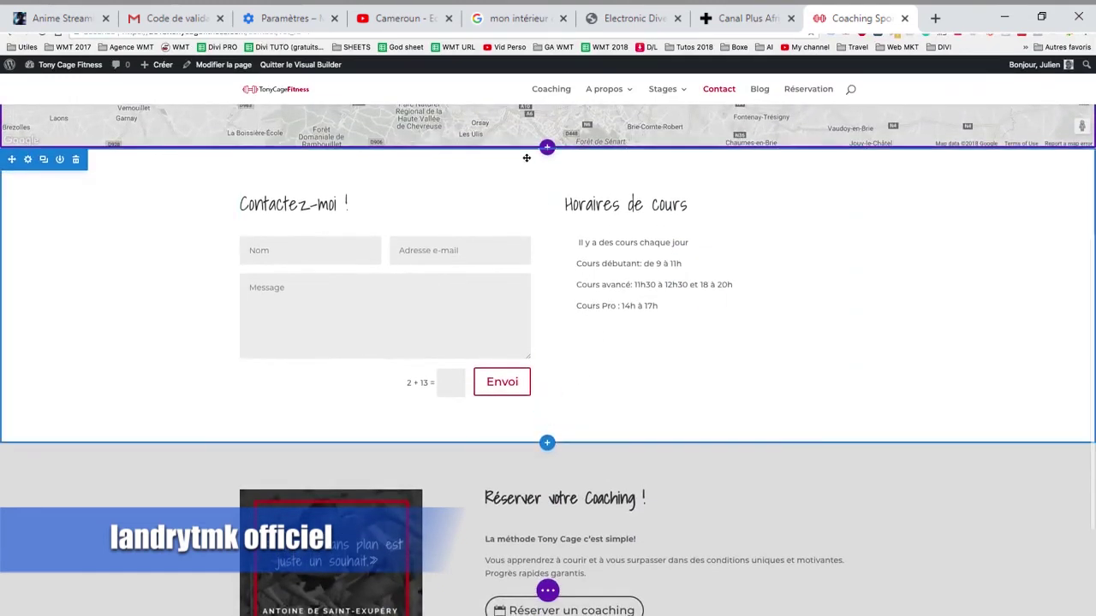
scroll(679, 403, "down", 2)
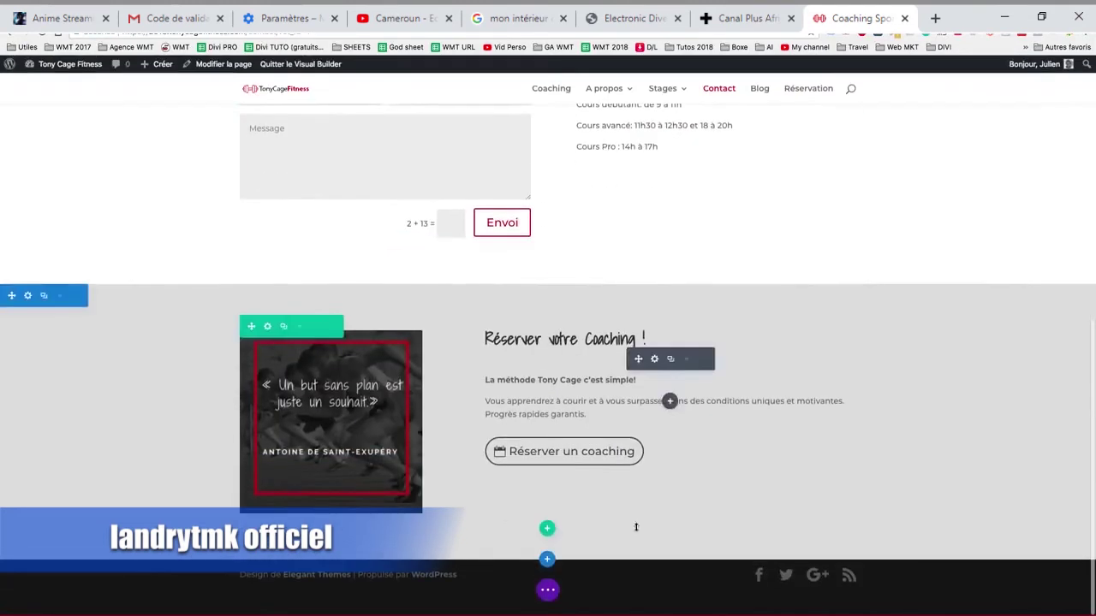
left_click(555, 589)
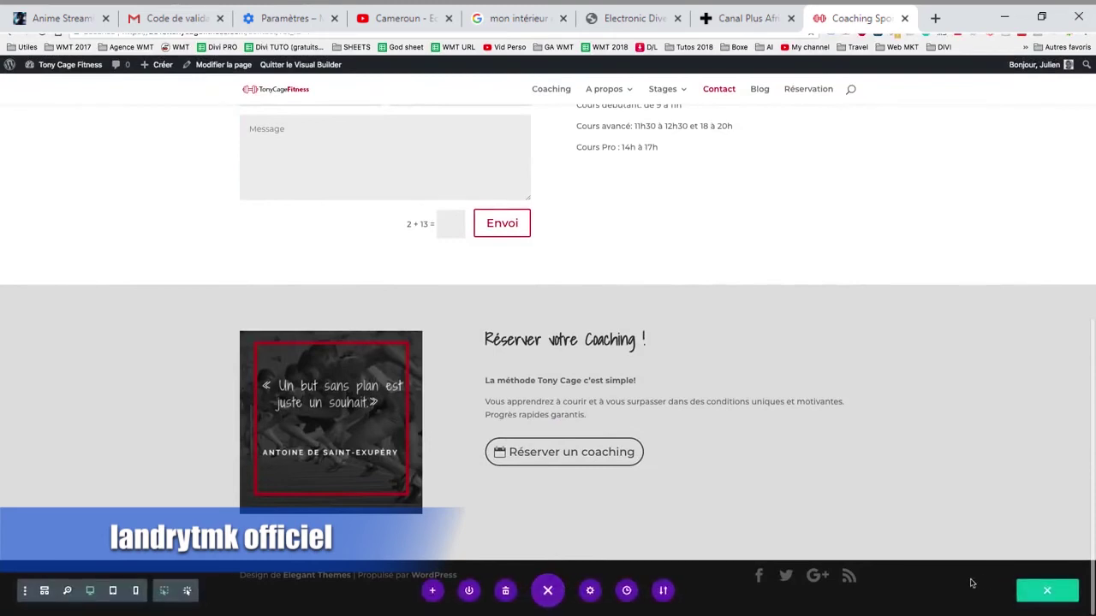
scroll(349, 338, "up", 2)
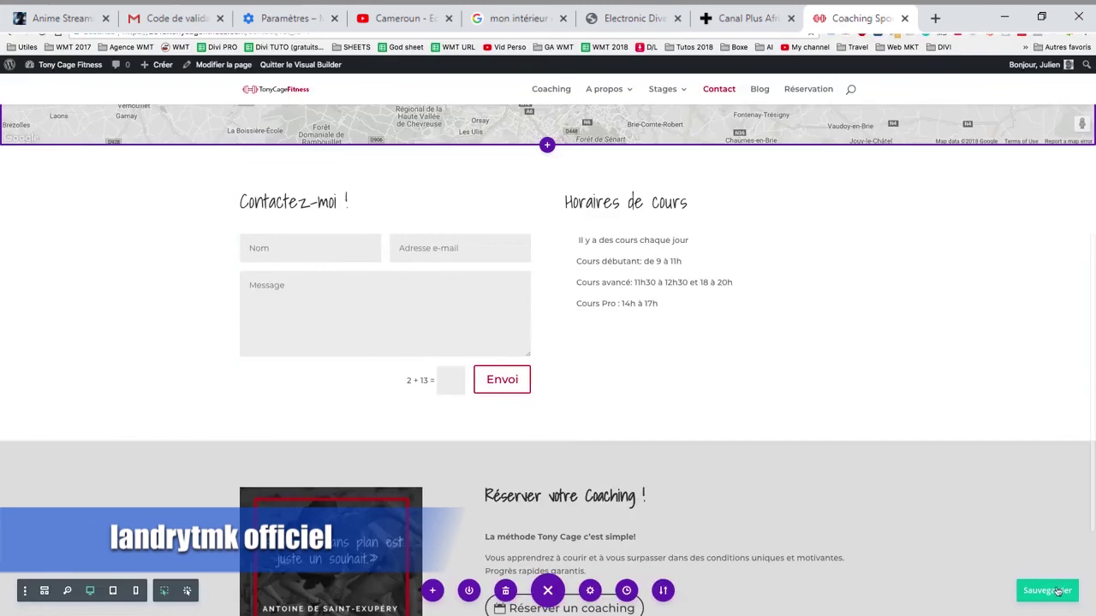
Check the info bubbles of the two markers on the full-width map
scroll(424, 392, "up", 2)
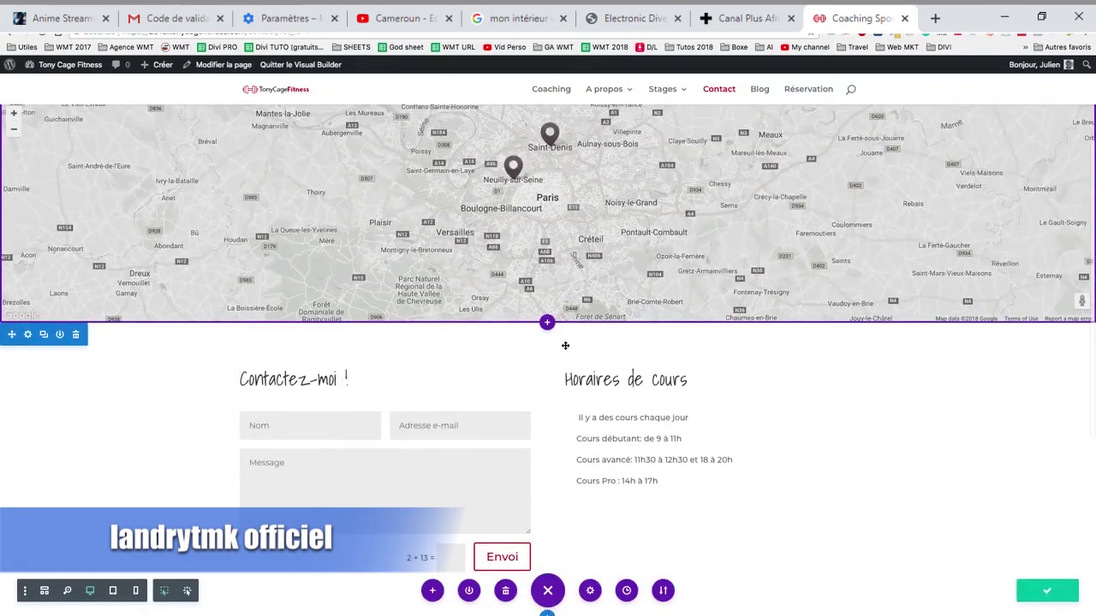
scroll(565, 345, "up", 2)
scroll(846, 472, "down", 1)
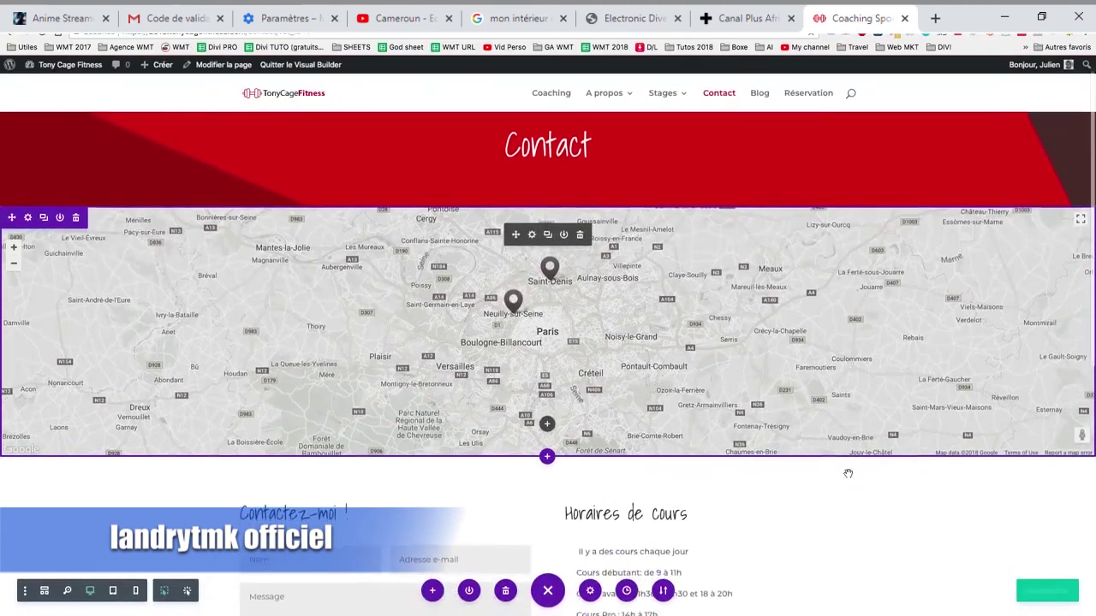
left_click(513, 246)
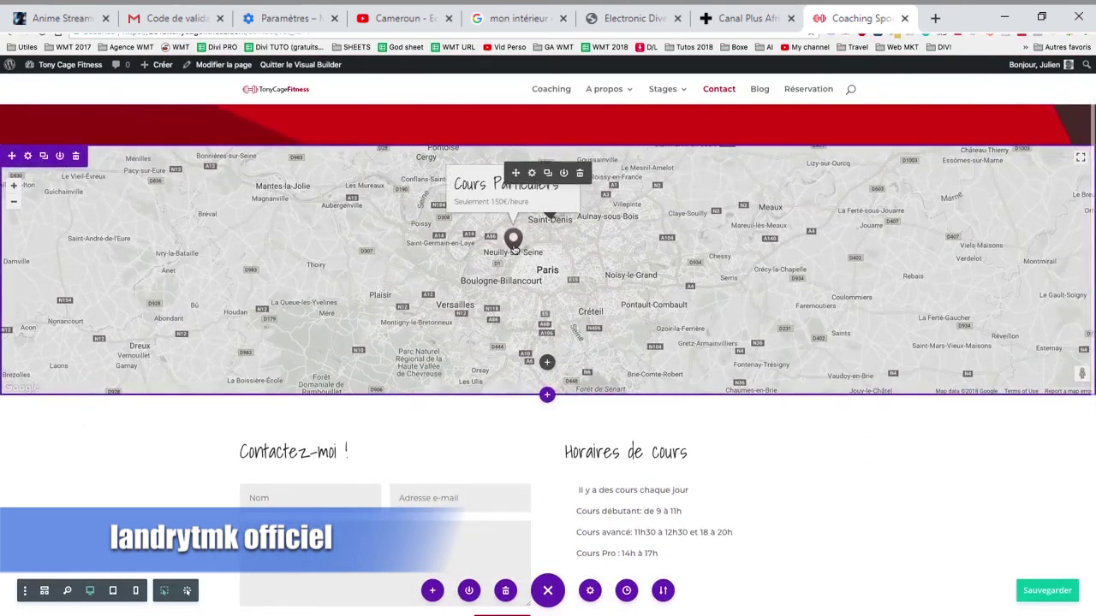
scroll(553, 225, "up", 1)
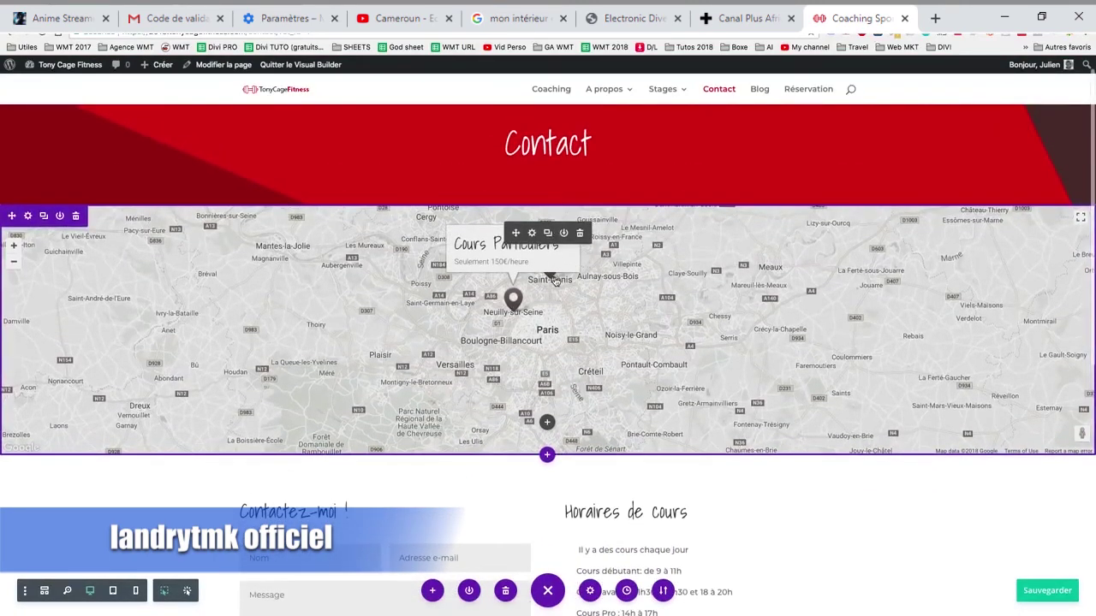
left_click(554, 281)
left_click(644, 221)
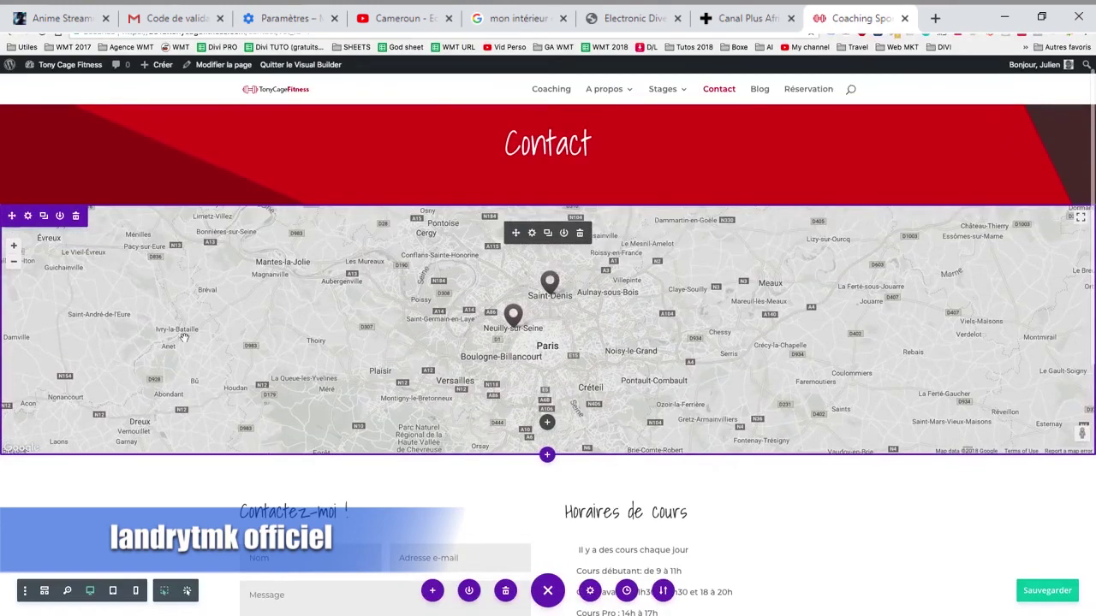
left_click(13, 261)
left_click(12, 261)
left_click(13, 261)
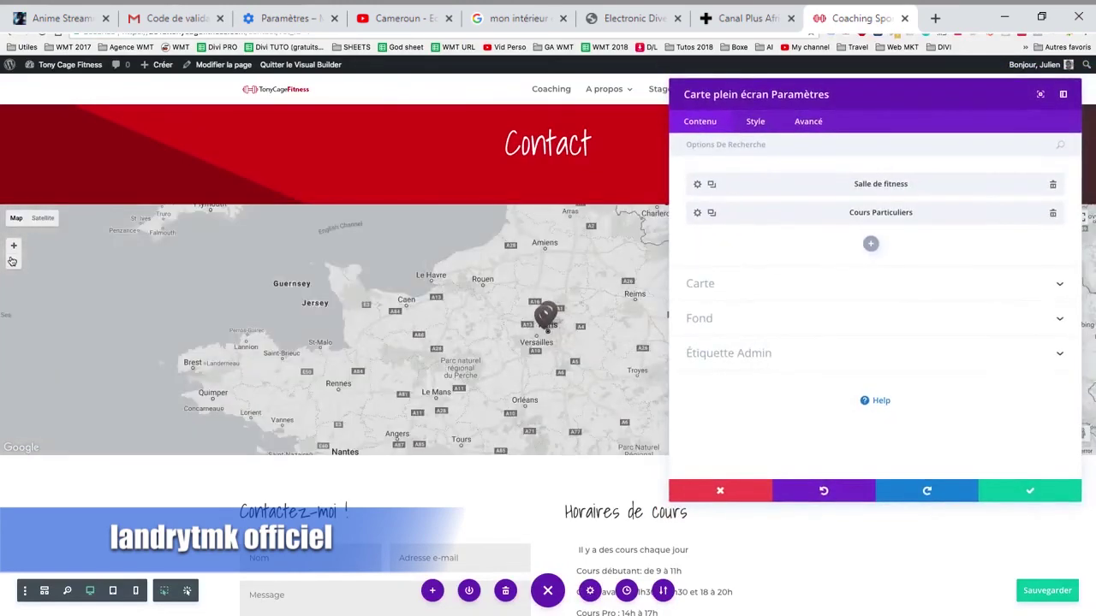
left_click(14, 246)
left_click(14, 246)
left_click(14, 247)
left_click(13, 246)
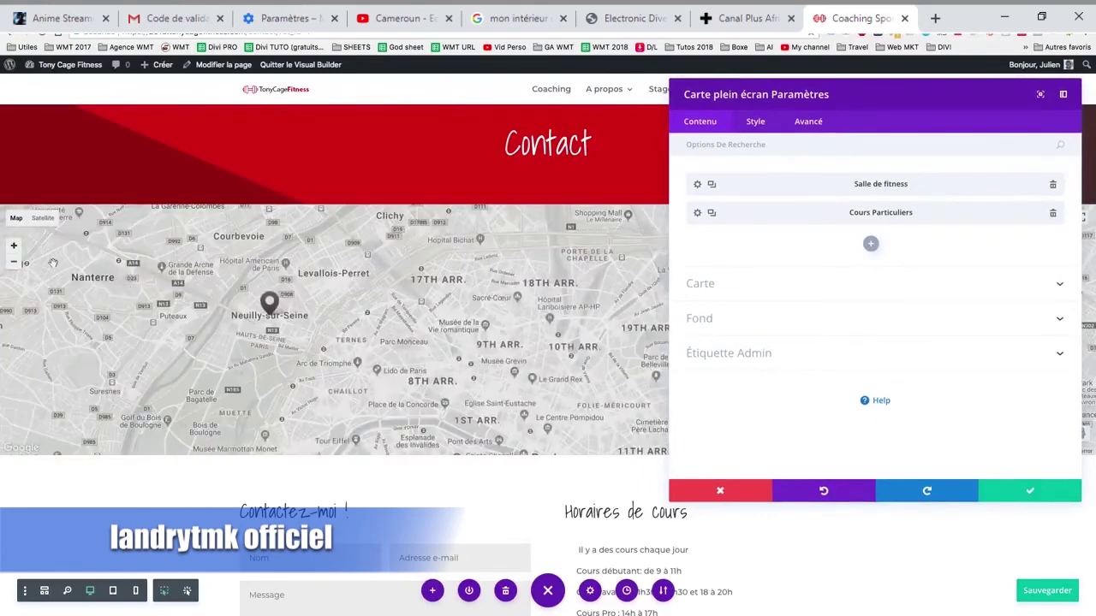
left_click_drag(396, 326, 383, 432)
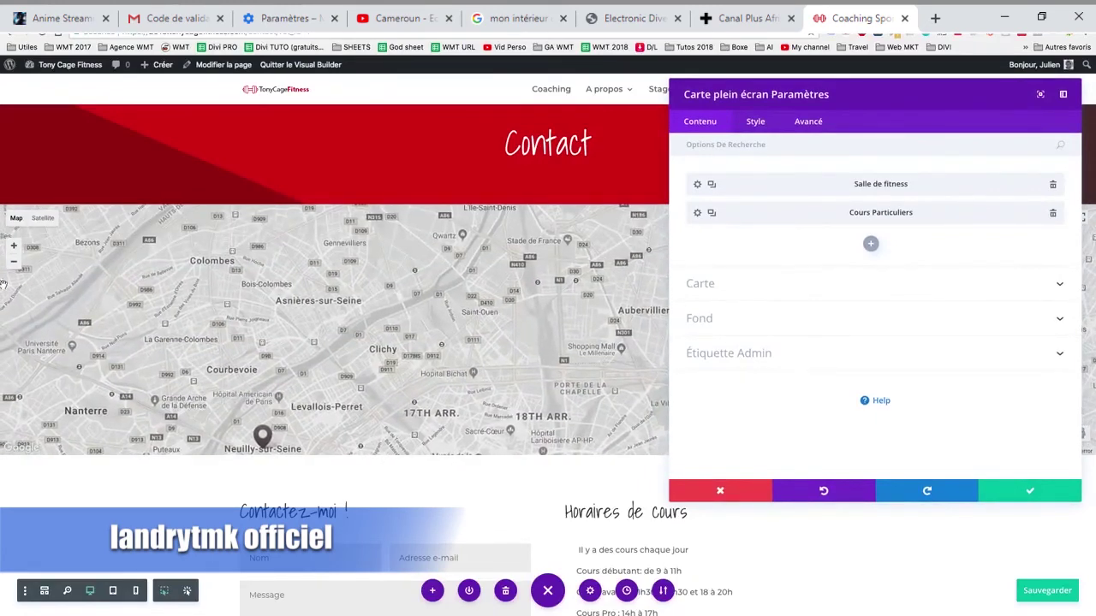
left_click(13, 268)
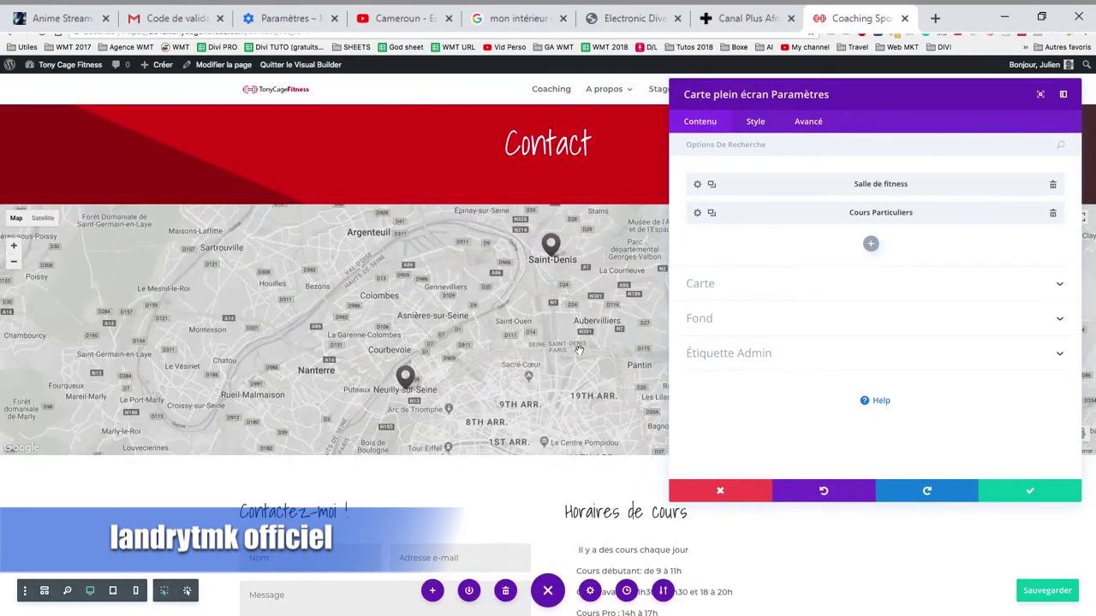
left_click(733, 498)
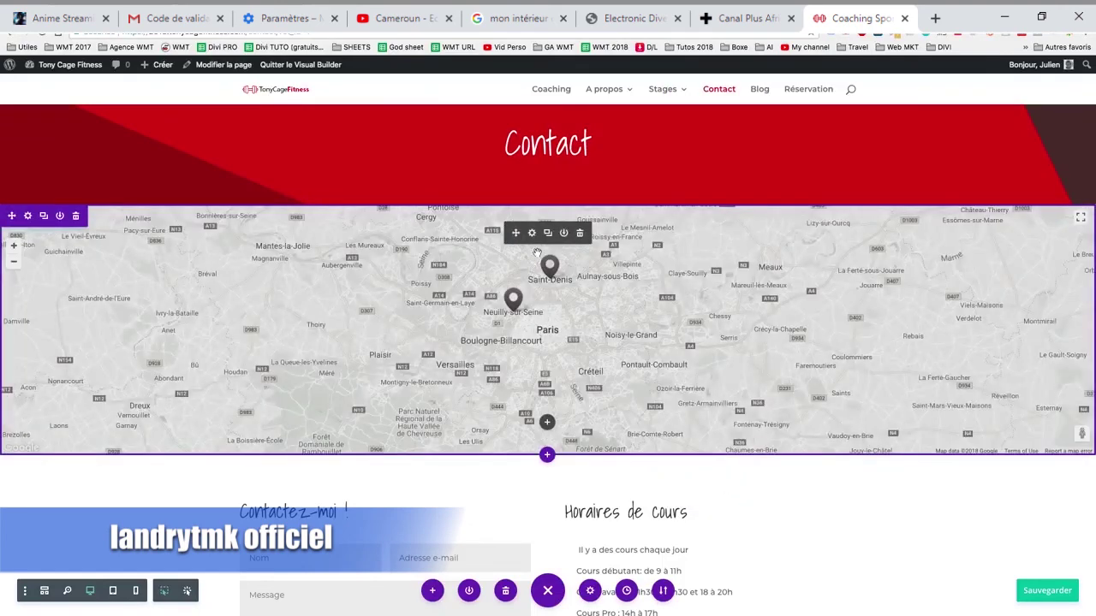
Zoom the full-width map's default view in closer, reposition it around its two markers, and save the map settings and the page
left_click(531, 232)
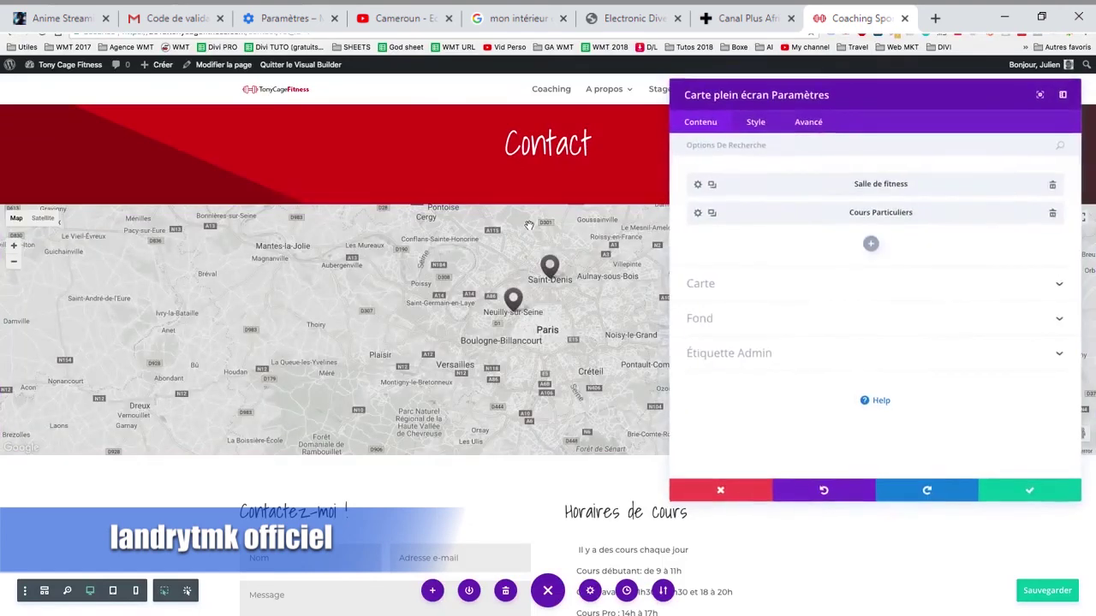
left_click(800, 291)
scroll(856, 342, "down", 3)
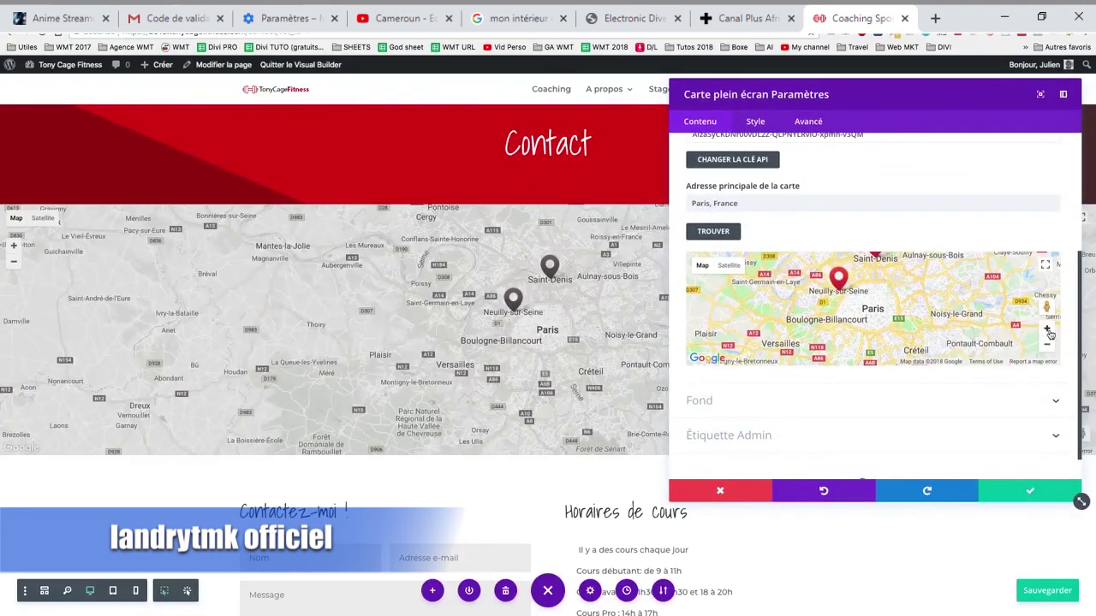
left_click(1046, 330)
left_click_drag(1037, 323, 976, 390)
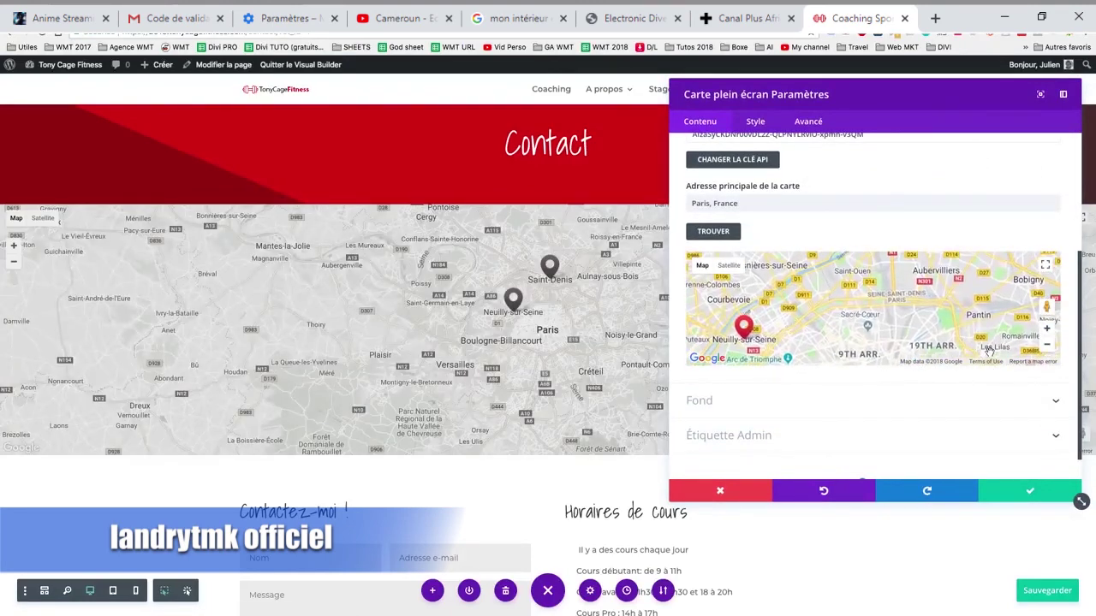
left_click(1047, 345)
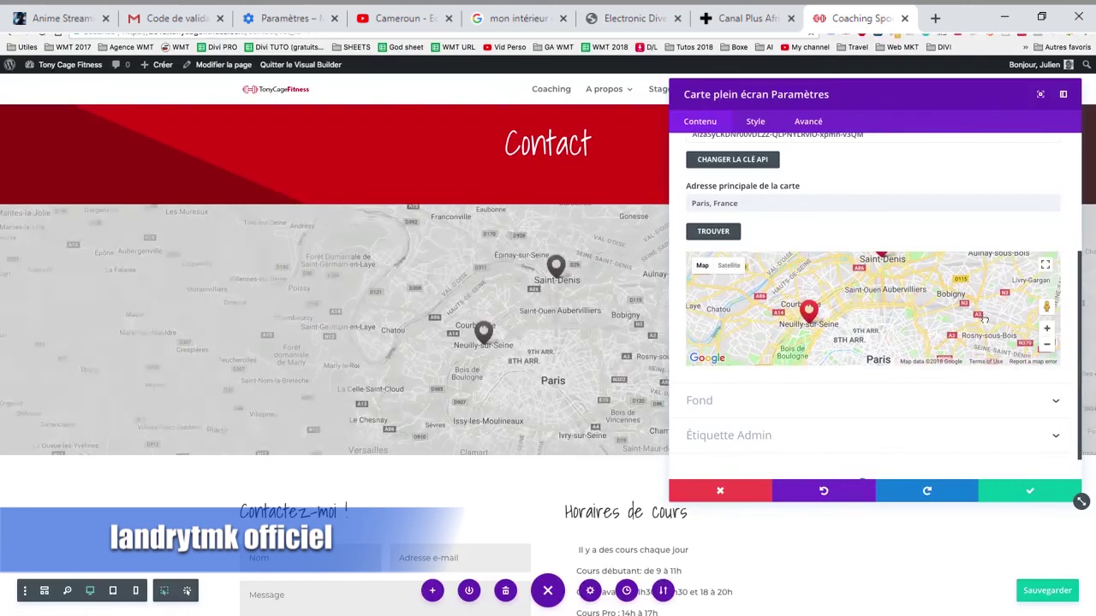
left_click_drag(983, 318, 995, 330)
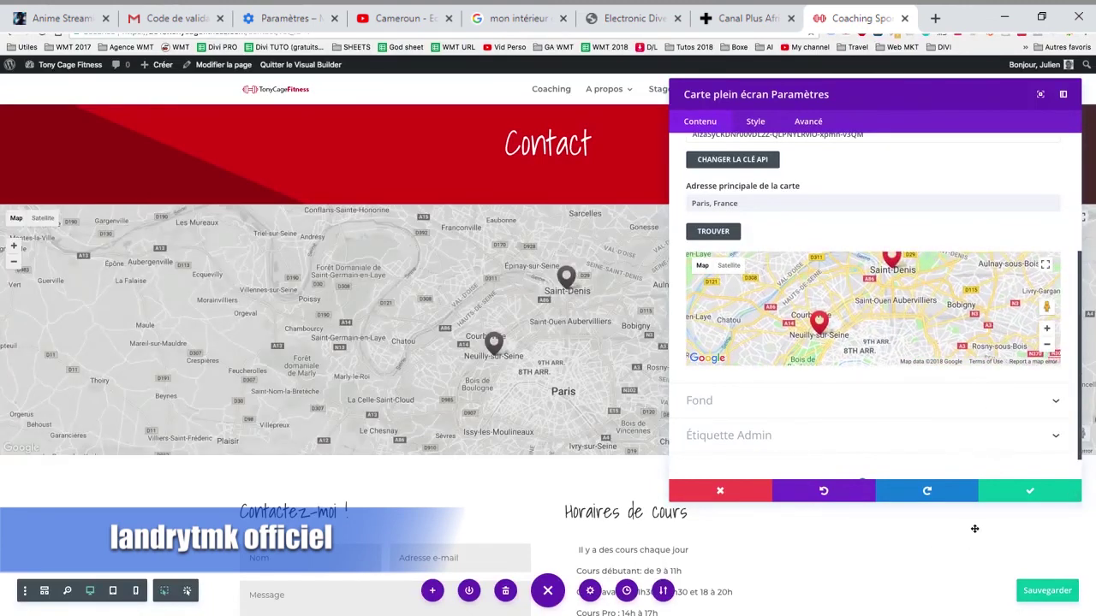
left_click(1001, 494)
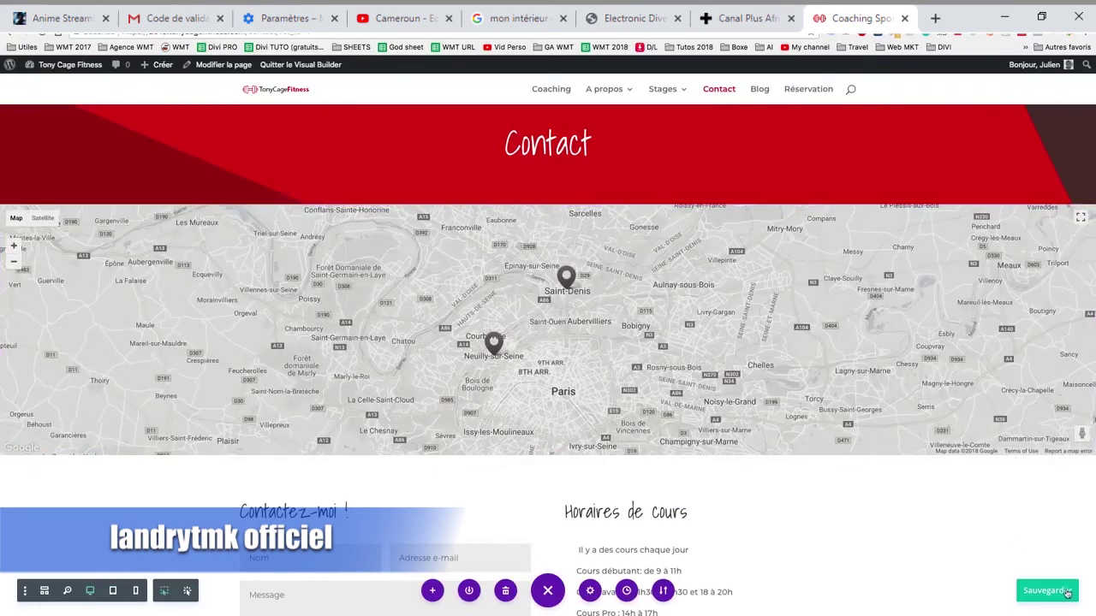
scroll(689, 178, "up", 1)
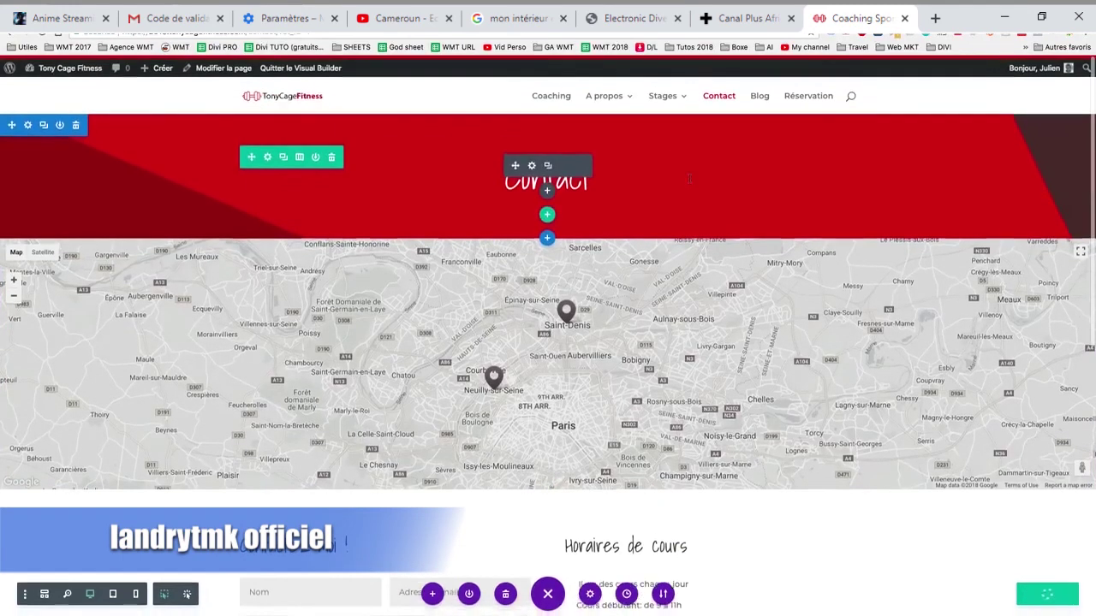